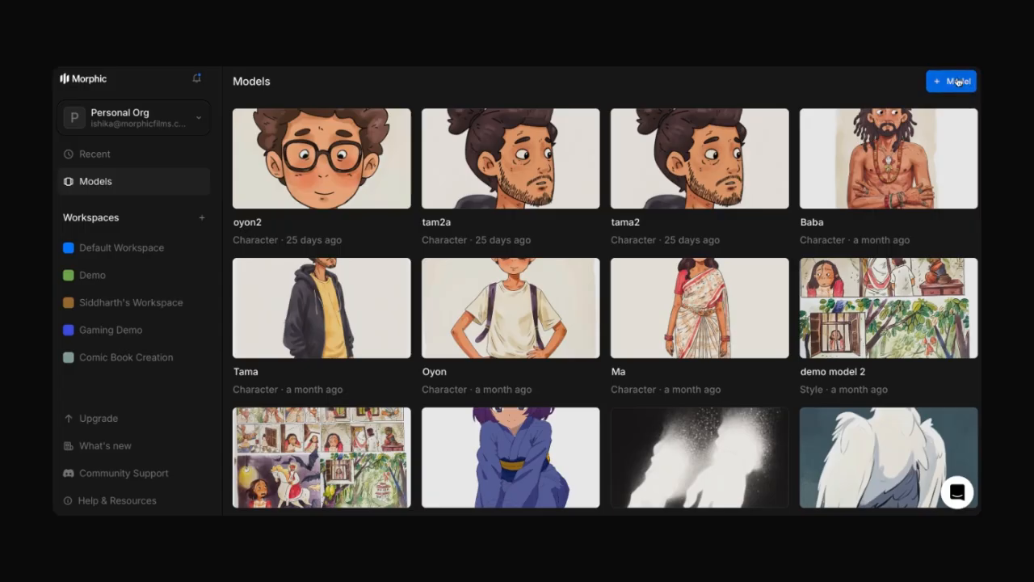
Set up a new Style Model named "Comic Book Stlyle" with the comic illustrations as training images.
click(959, 82)
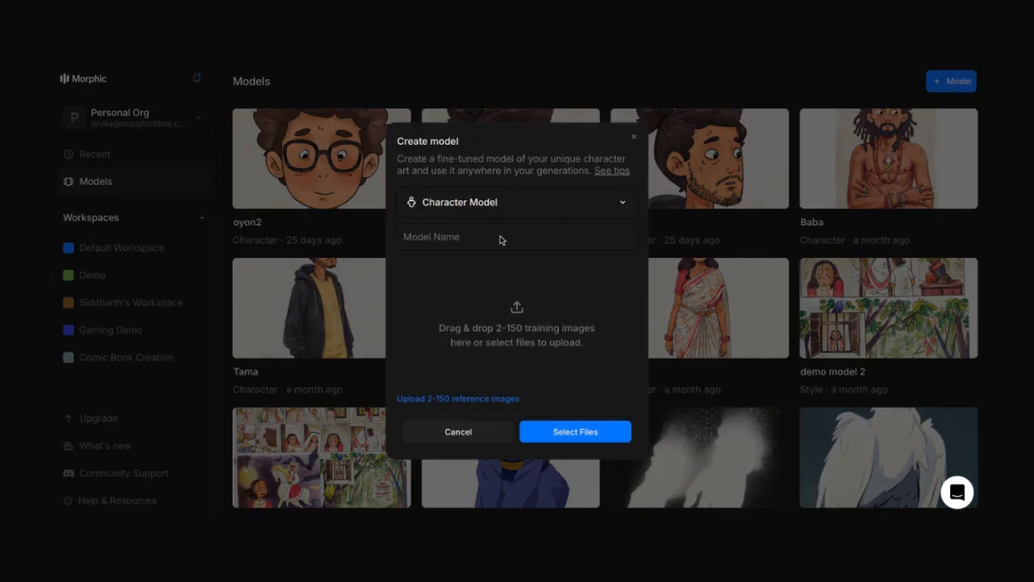
click(497, 203)
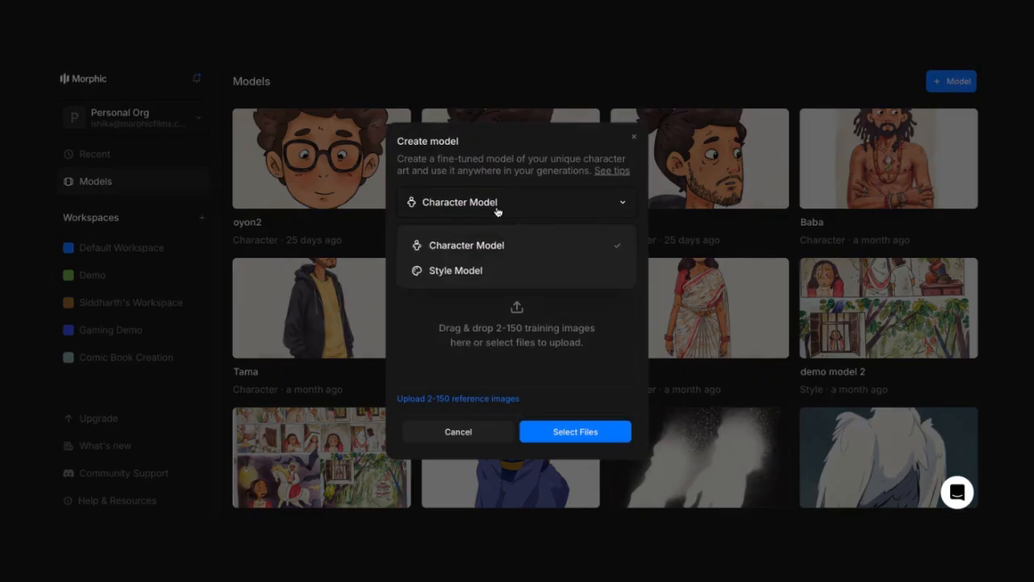
click(478, 272)
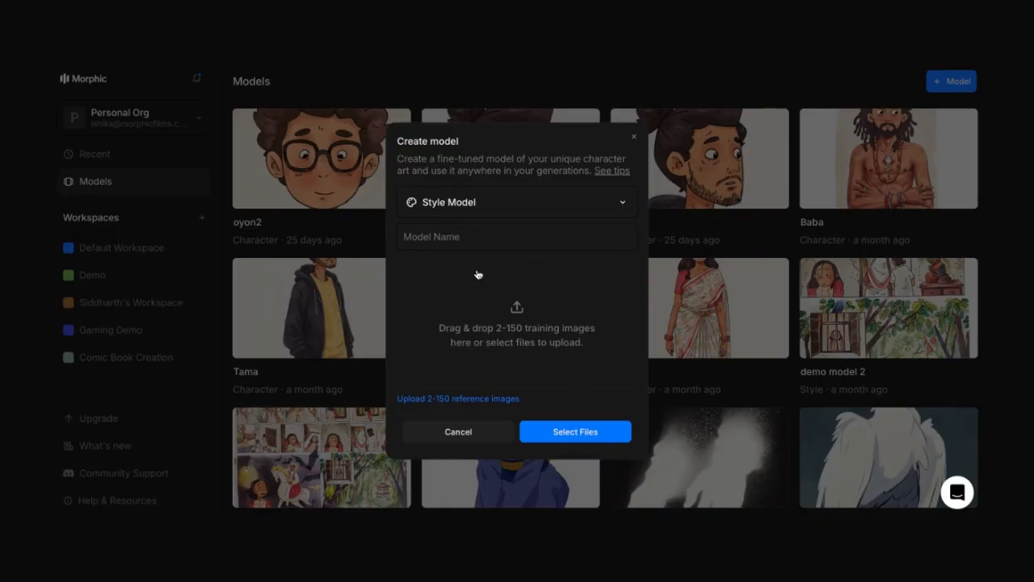
click(459, 239)
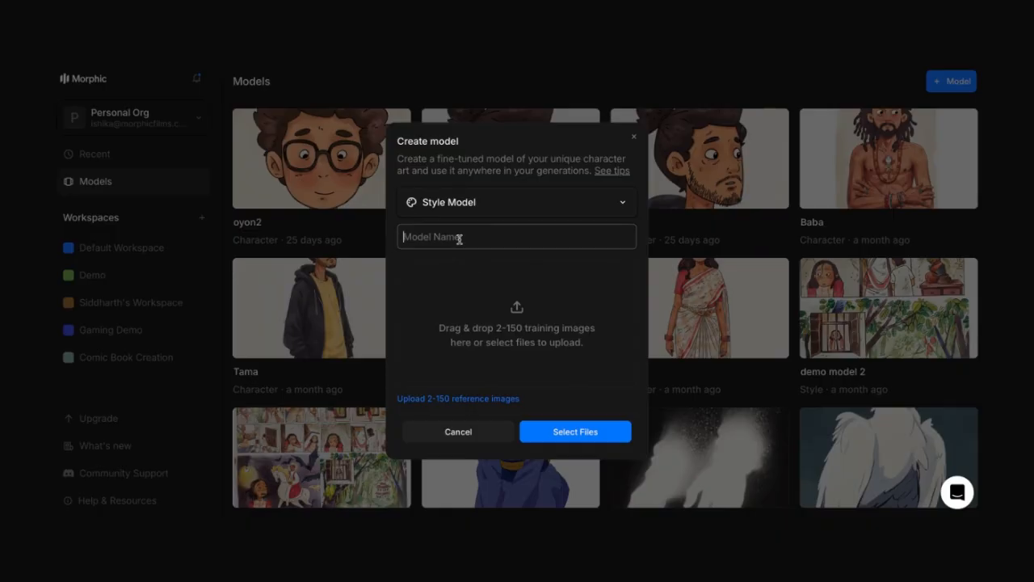
text(Comic Book s)
key(BackSpace)
text(S)
text(tlyle)
key(BackSpace)
text(yle)
key(ctrl+plus)
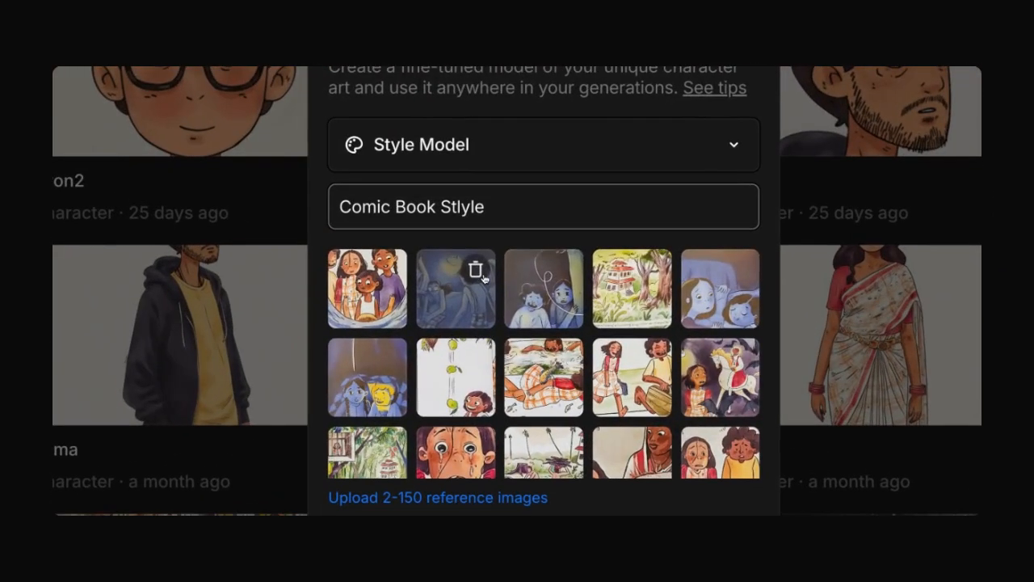
Review the uploaded training images of the style model and close its setup without training.
scroll(476, 323, down, 2)
scroll(453, 404, up, 1)
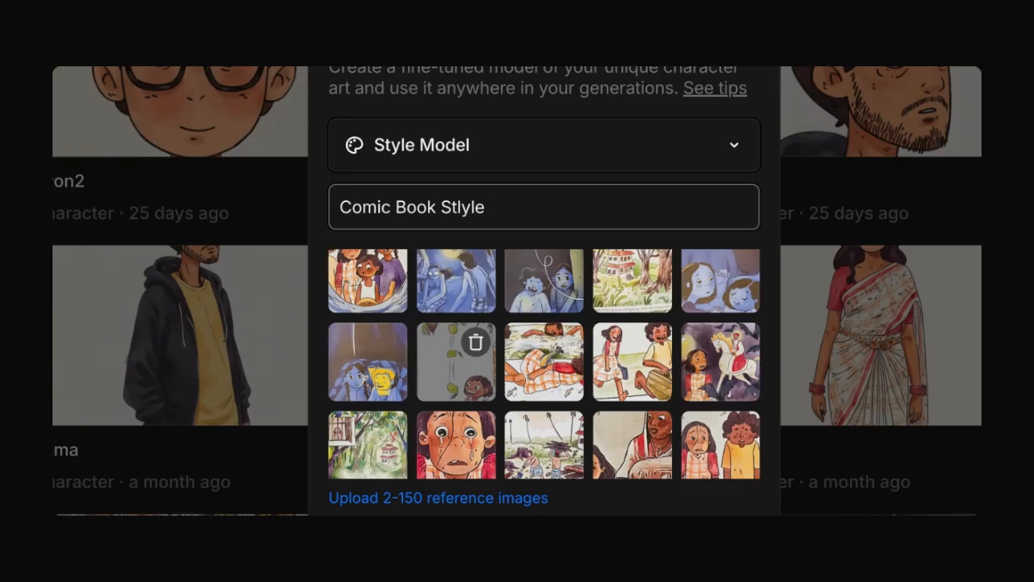
scroll(472, 359, up, 1)
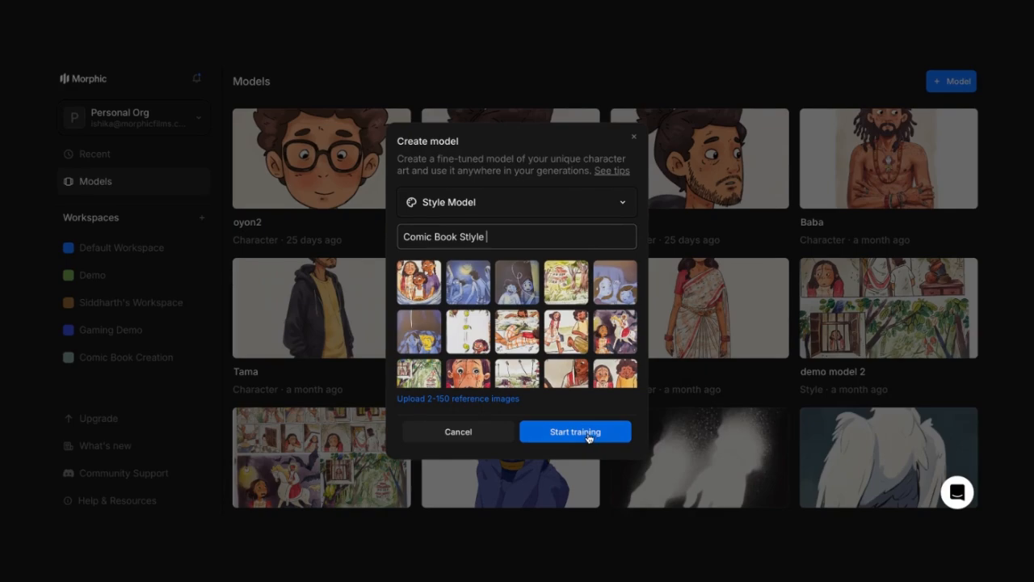
click(634, 138)
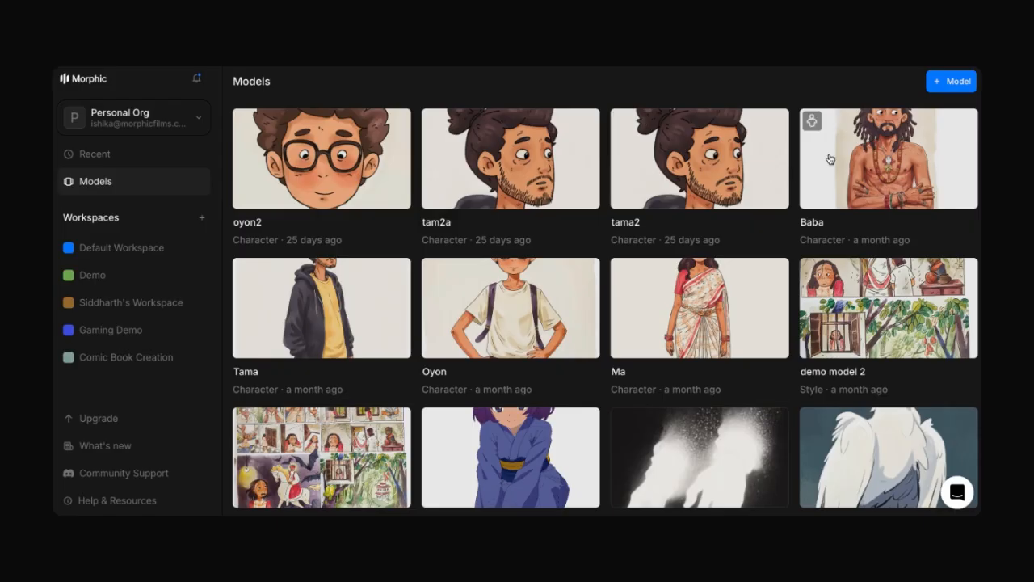
Start a new Character Model named "Character" and discard it before adding any files.
click(948, 84)
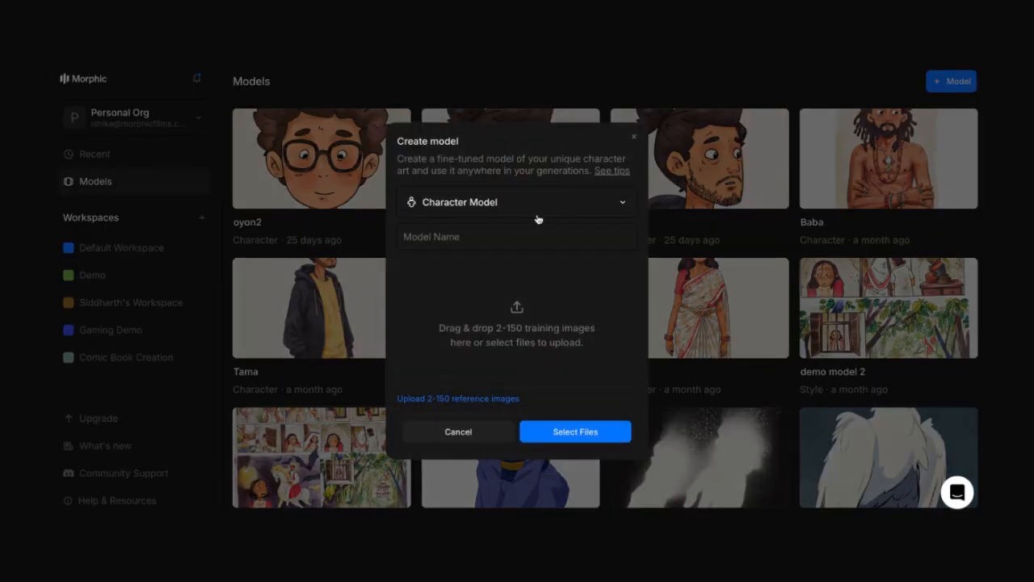
click(439, 236)
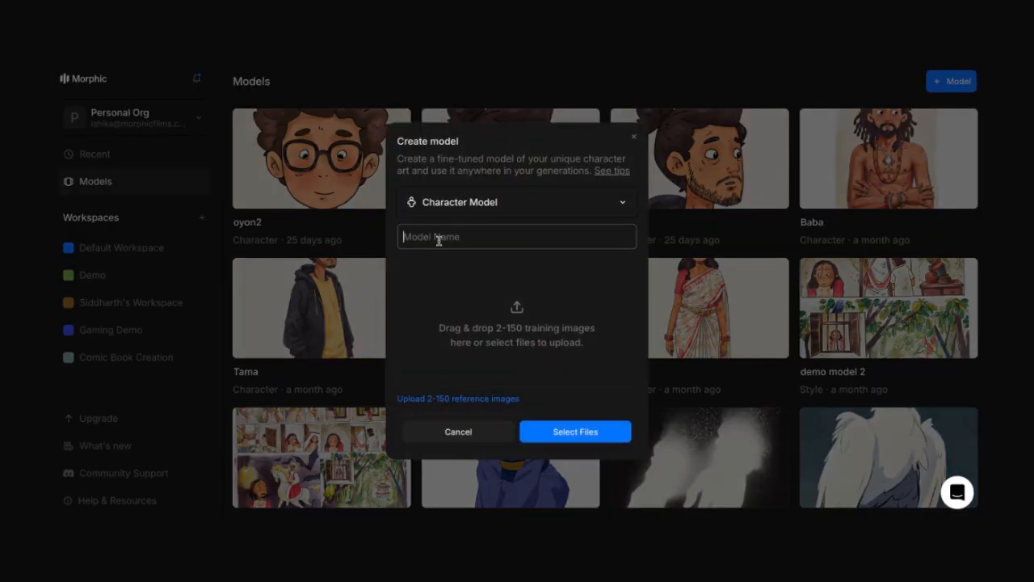
text(Character)
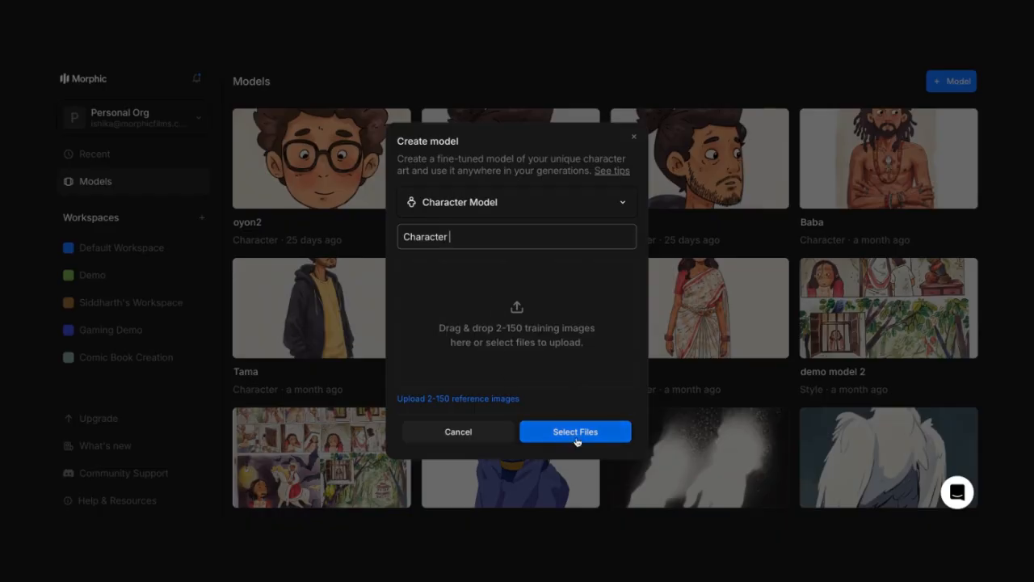
click(637, 135)
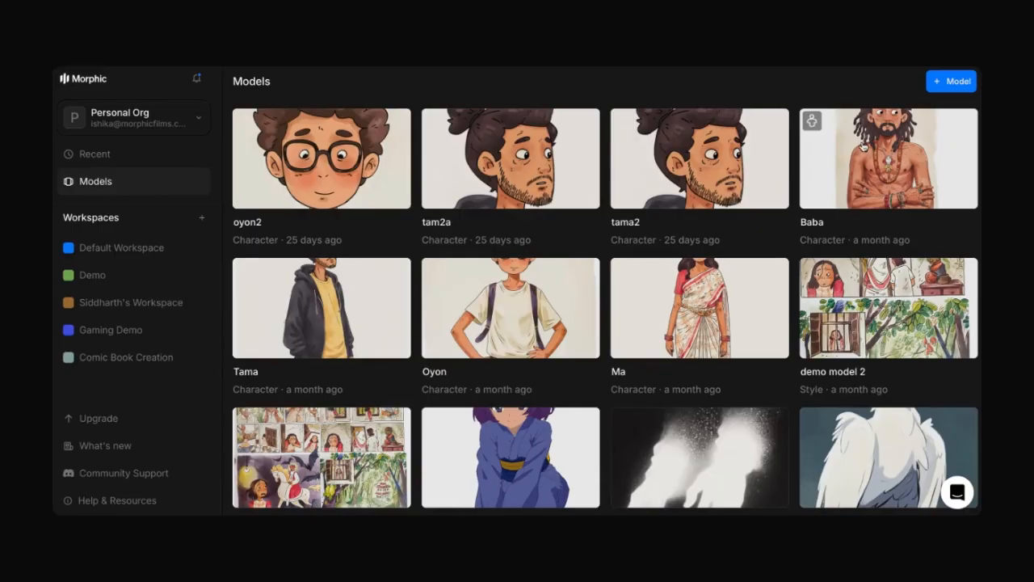
Examine the reference images of the Baba character model and close it without retraining.
click(907, 155)
mouse_move(417, 320)
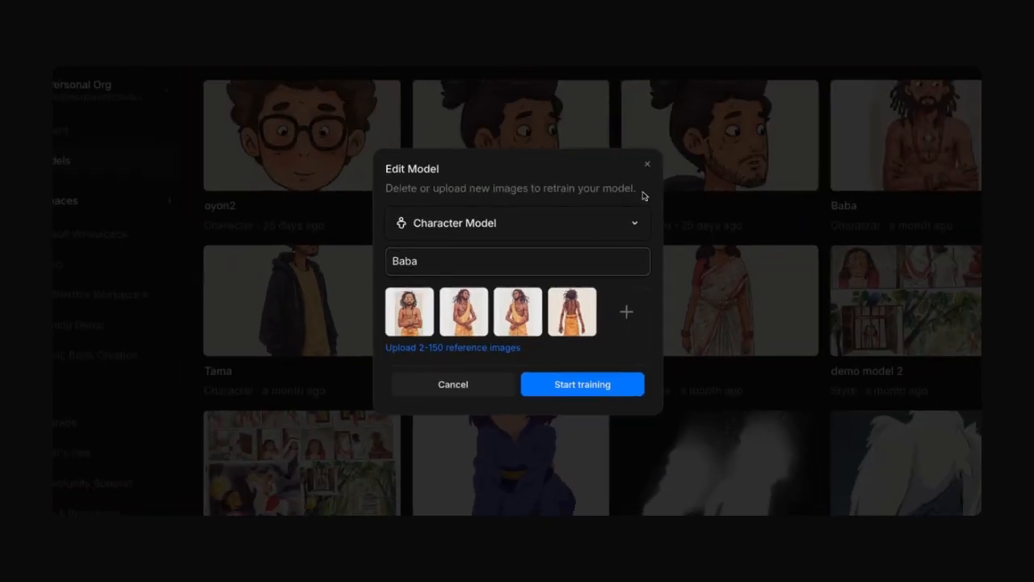
click(647, 168)
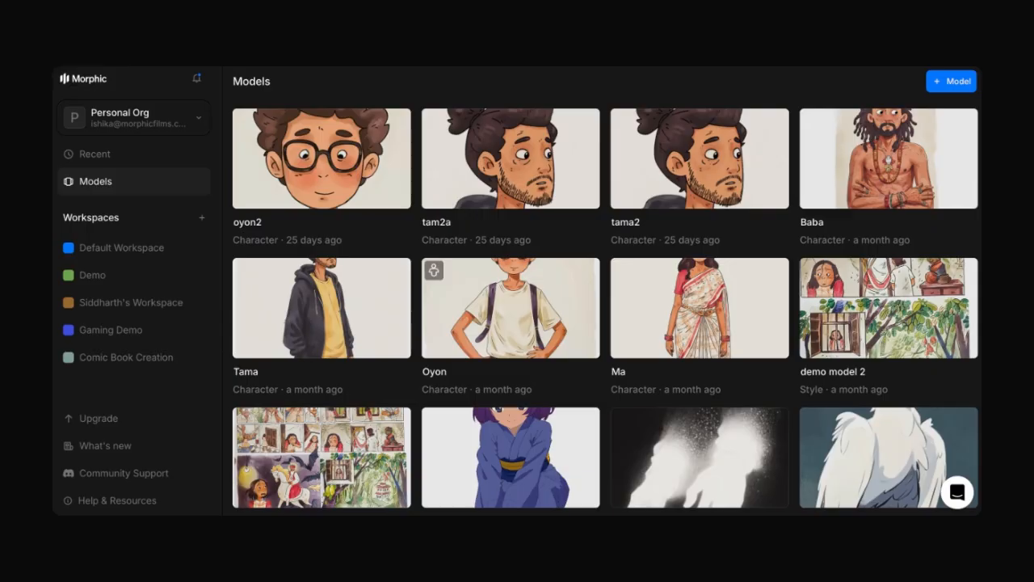
Create a new project named "Comic Book 1" in the Comic Book Creation workspace.
click(143, 358)
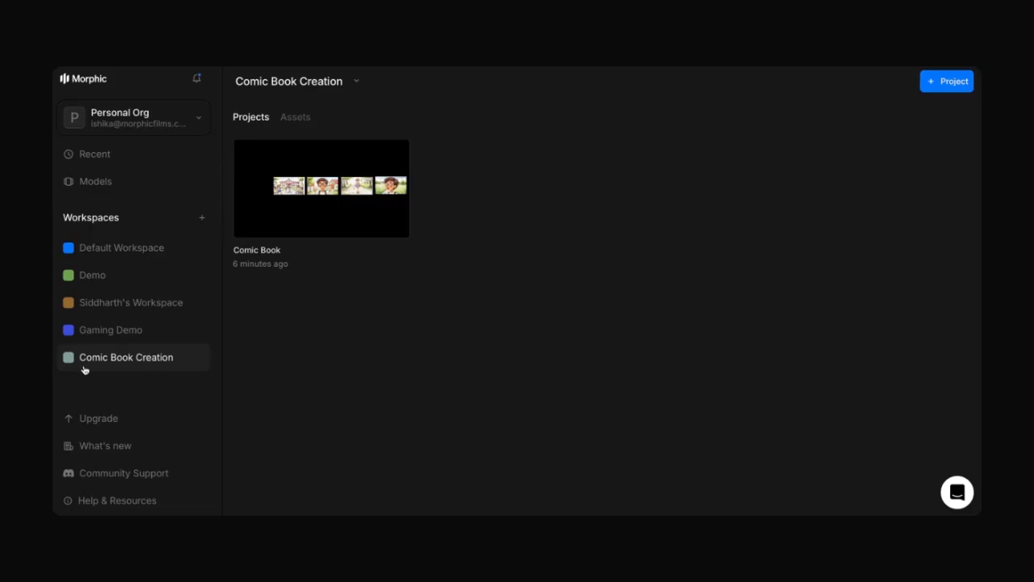
click(956, 89)
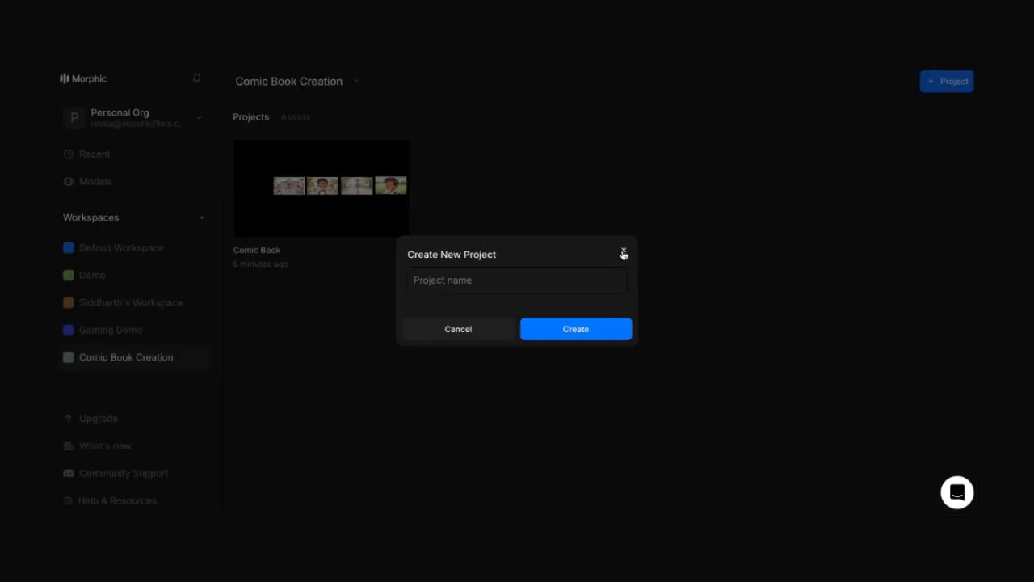
click(623, 251)
click(948, 83)
click(471, 289)
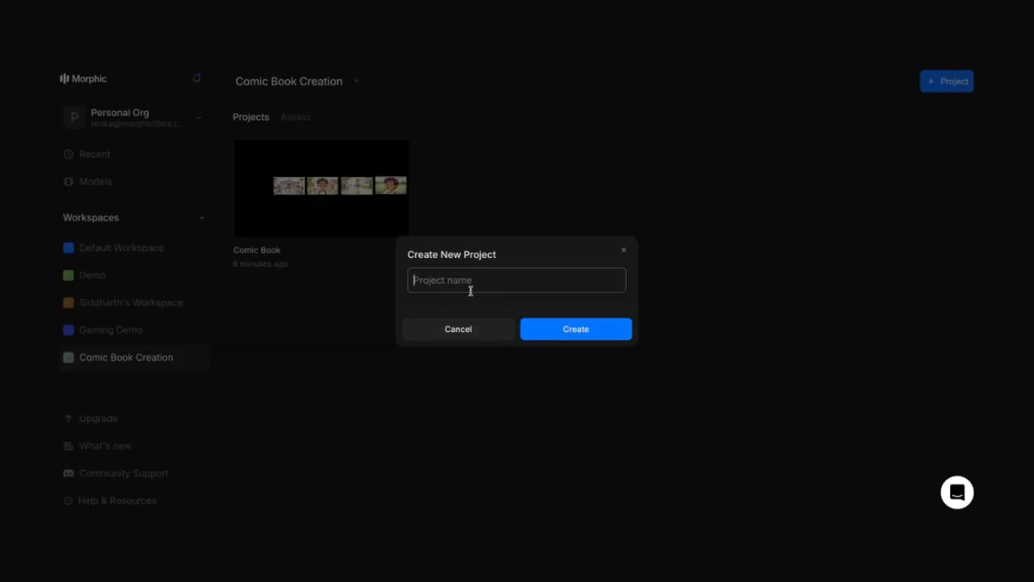
text(Comic Book 1)
click(576, 330)
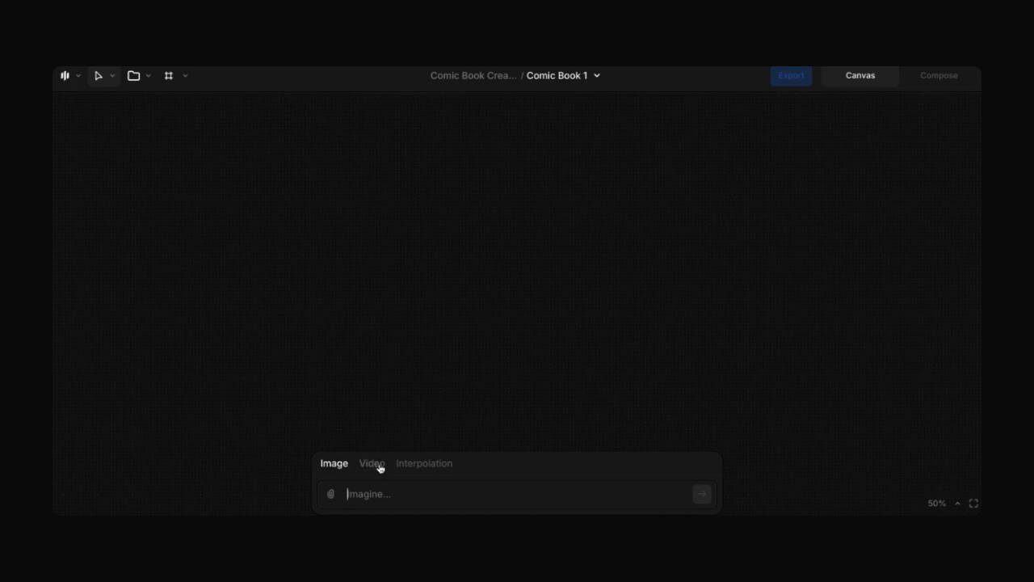
Set the image generation format to 16:9 and keep demo style model as the style.
click(383, 491)
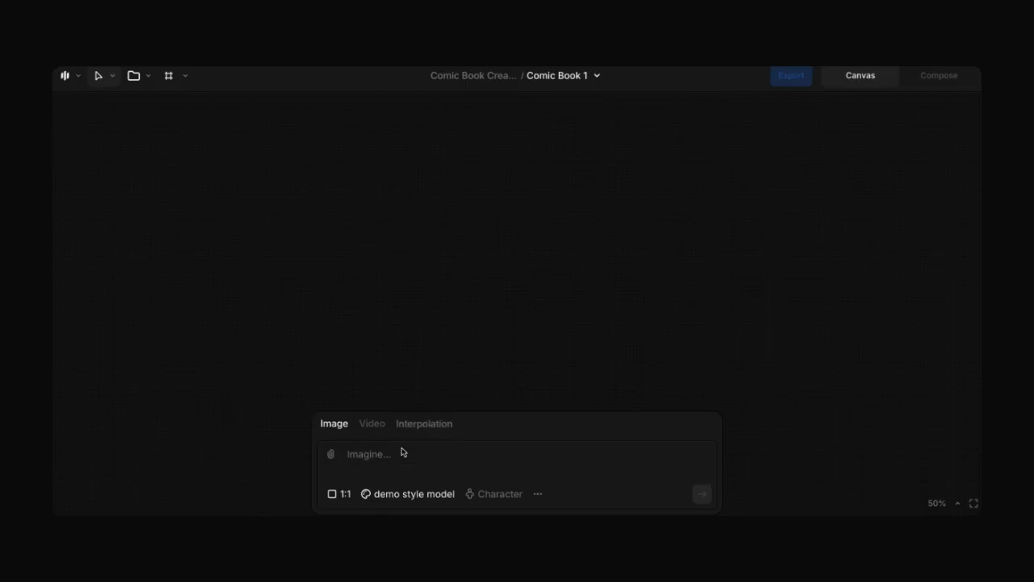
click(343, 494)
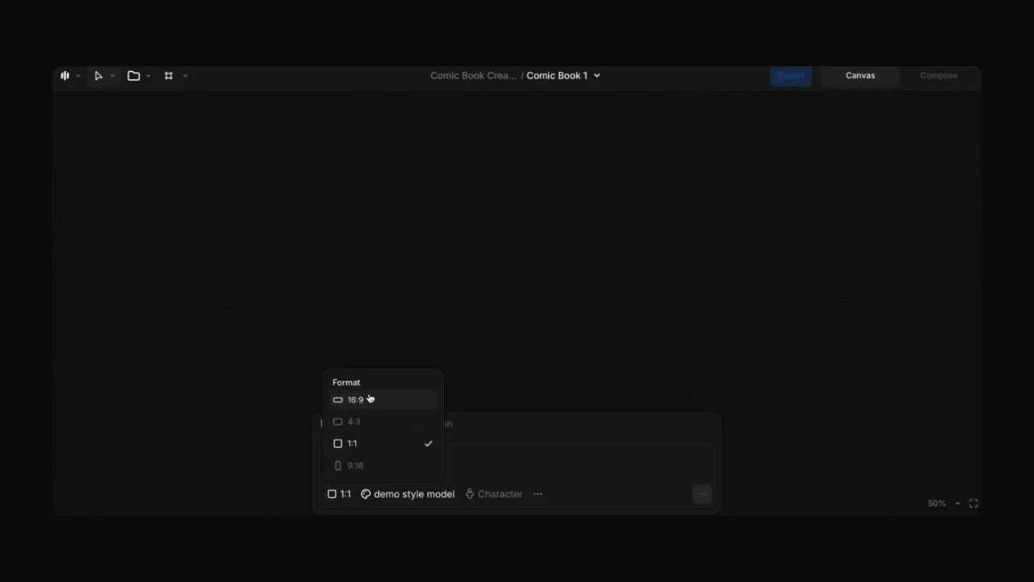
click(367, 402)
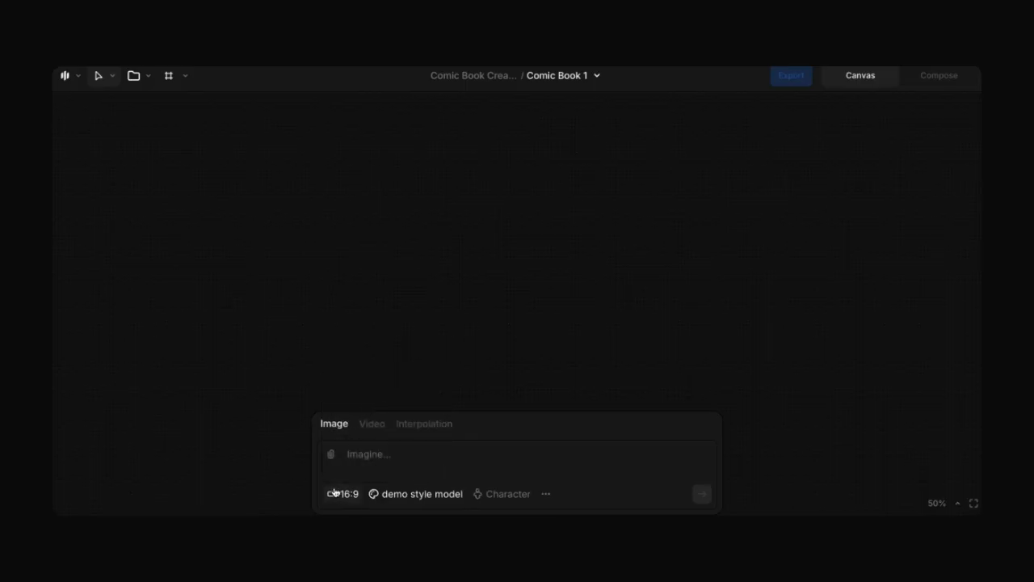
click(402, 494)
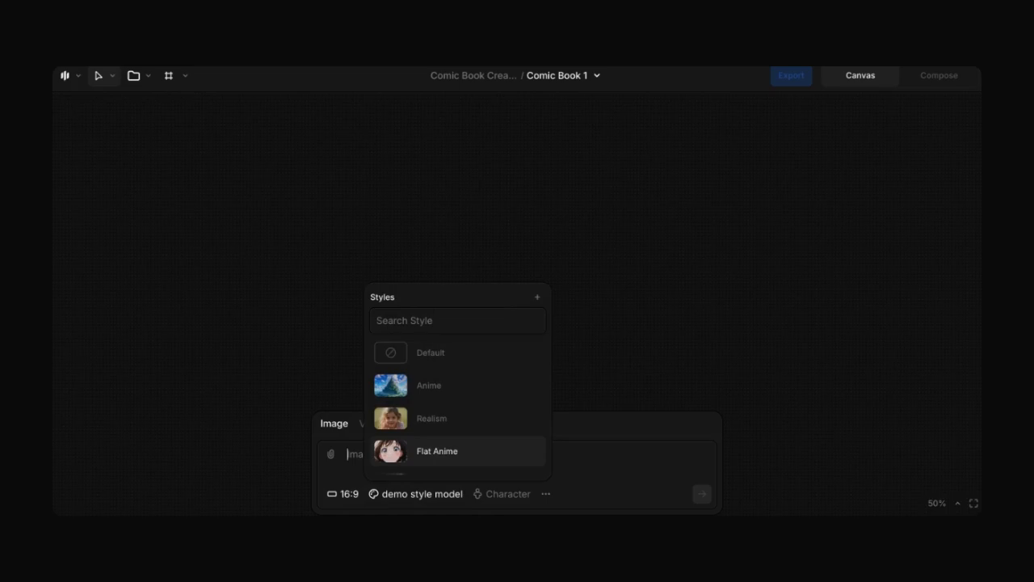
scroll(461, 452, down, 1)
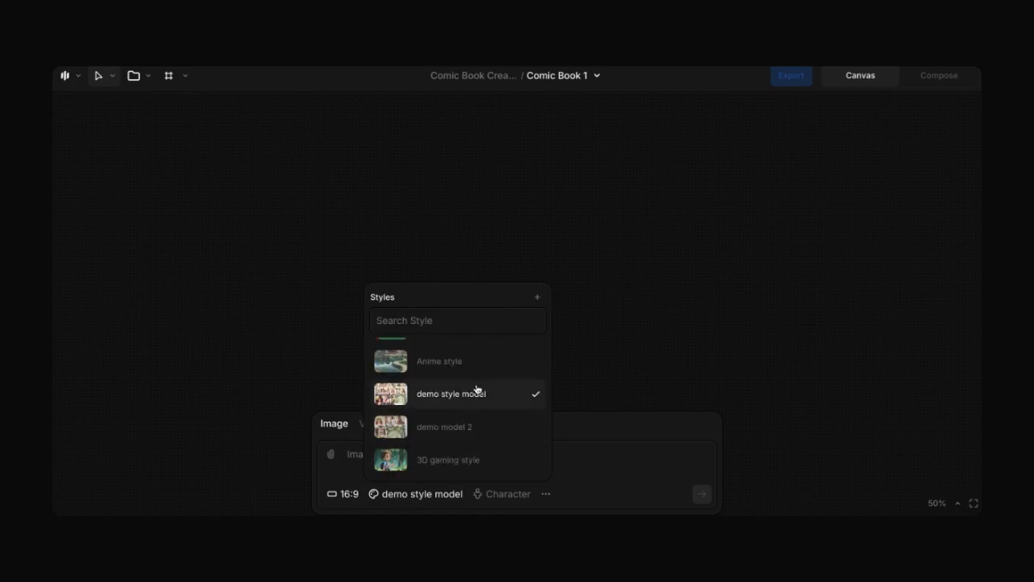
click(622, 452)
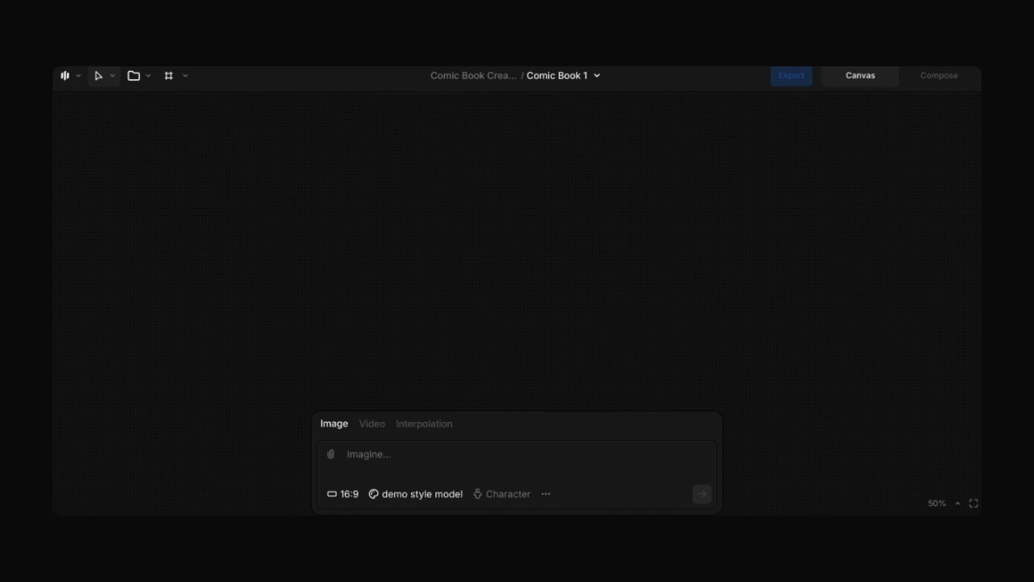
Generate images from the prompt "front shot of a large school, kids around with backpacks walking to school".
text(front shot of a large school, kids around with backpacks walking to school)
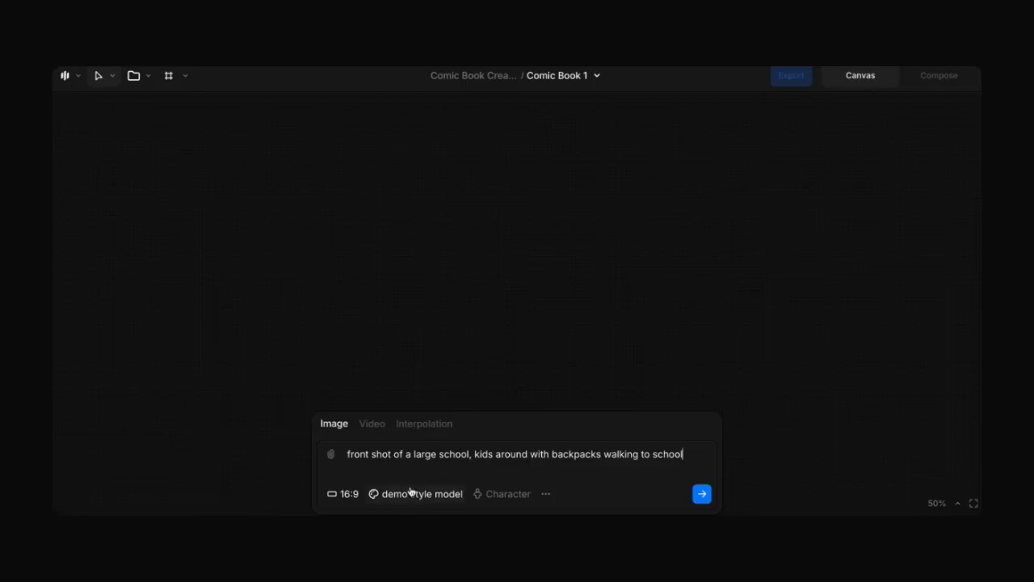
click(702, 493)
click(771, 419)
scroll(602, 318, down, 4)
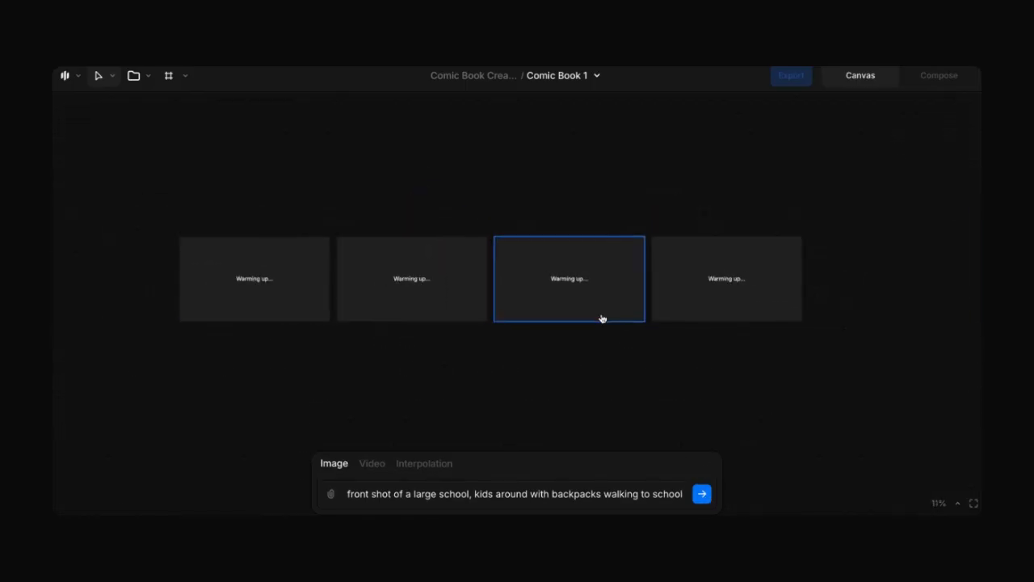
scroll(501, 386, left, 2)
Switch the image style to demo model 2 and clear the school prompt, leaving no character chosen.
click(446, 485)
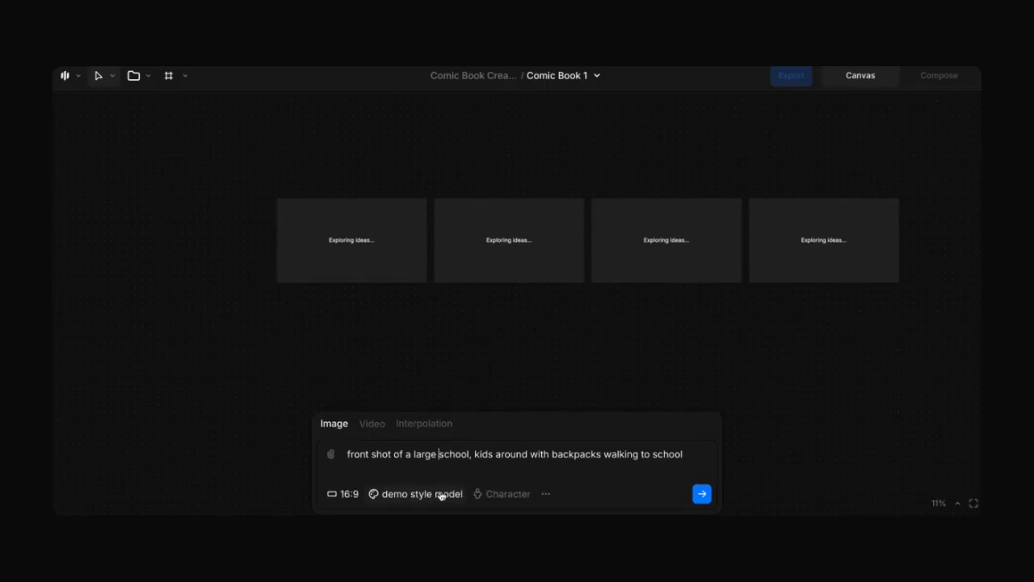
click(442, 492)
click(451, 427)
triple_click(482, 454)
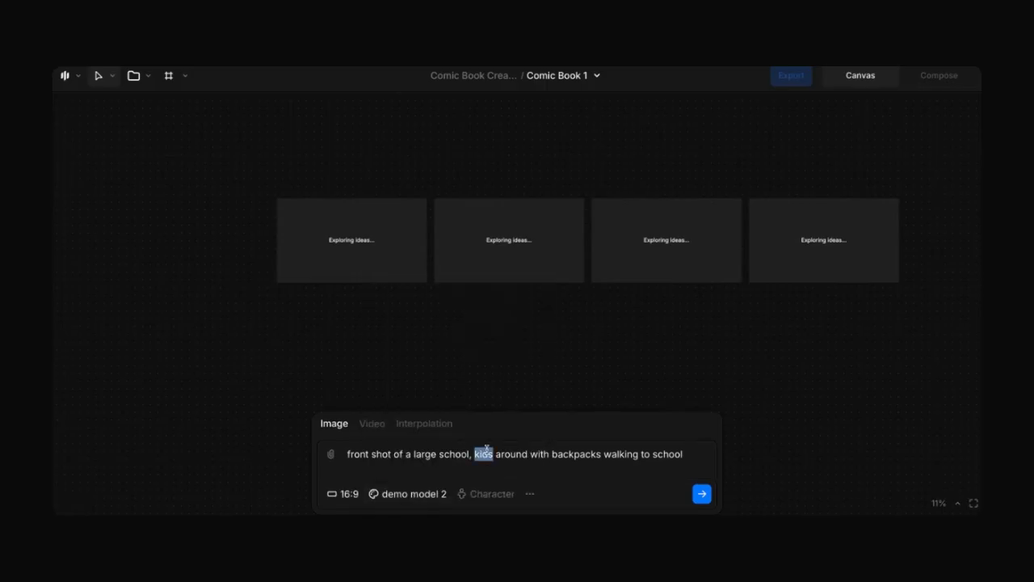
key(BackSpace)
scroll(522, 347, down, 1)
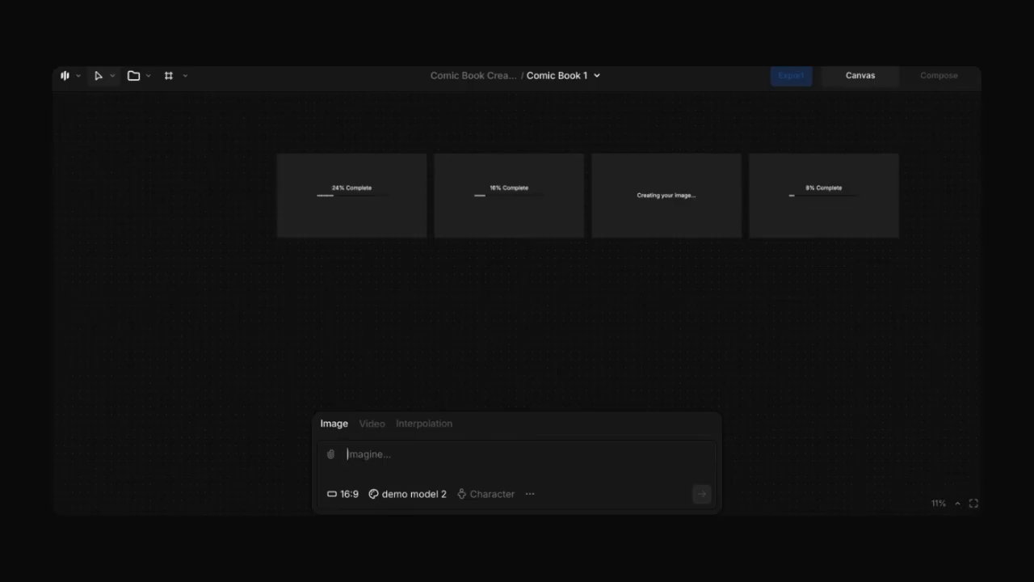
click(499, 493)
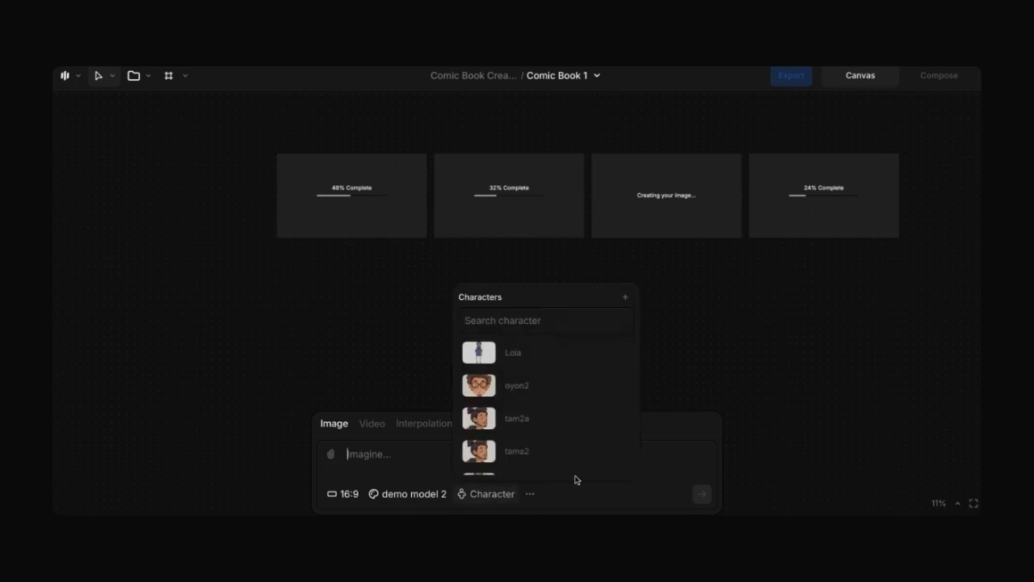
click(376, 466)
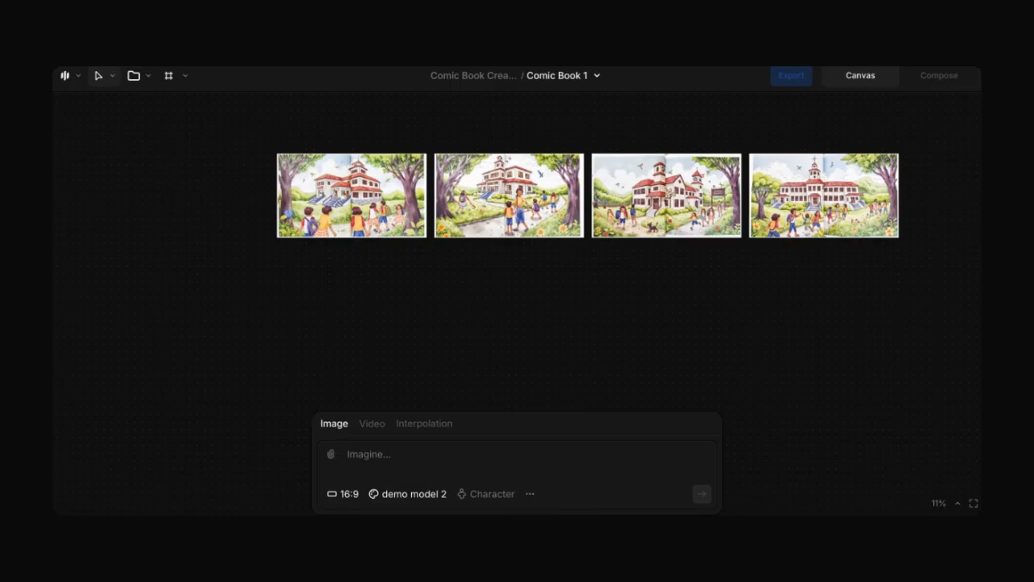
Generate images from the prompt "4 poses of a school girl that wears a pink uniform".
text(4 shots)
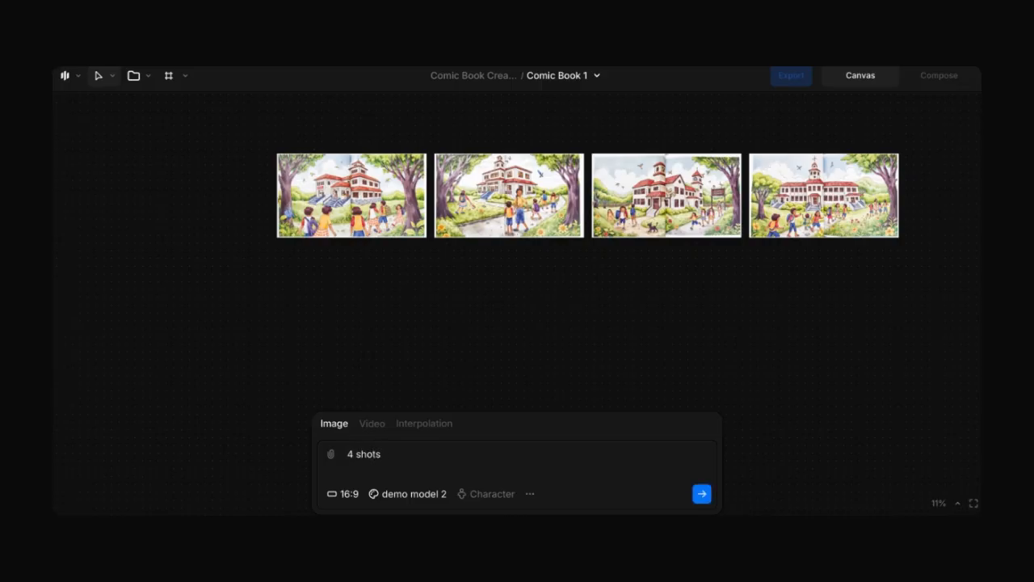
key(BackSpace)
key(BackSpace)
key(BackSpace)
key(BackSpace)
key(BackSpace)
key(BackSpace)
text(poses)
text( of a school girl )
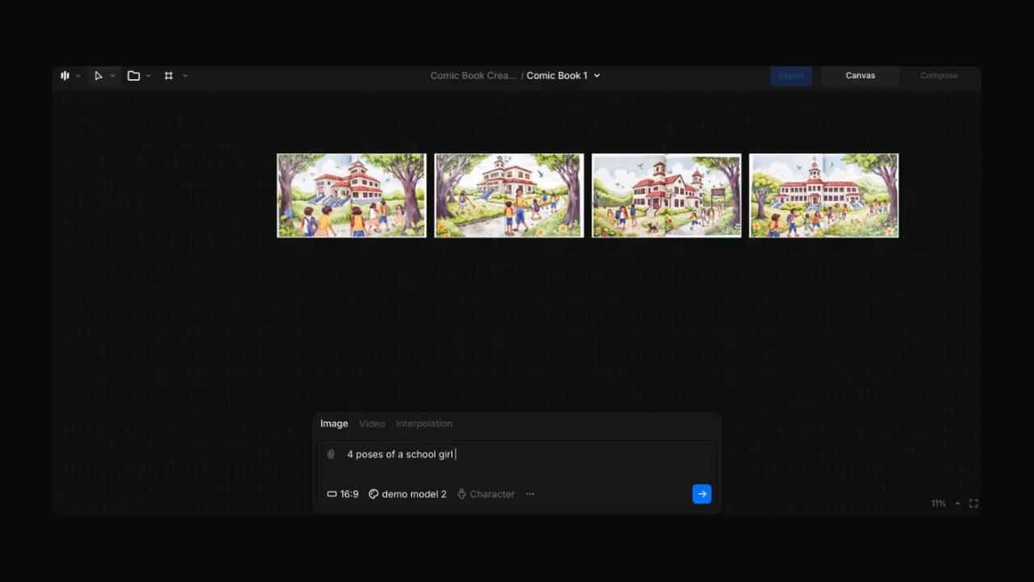
text(that wears a pink uniform)
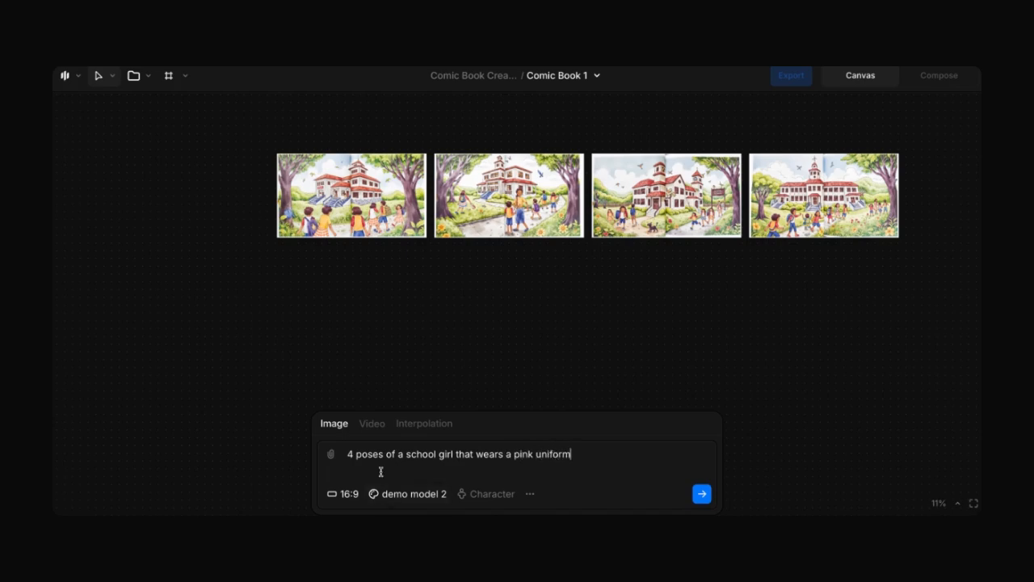
drag(384, 454, 349, 455)
click(385, 454)
click(701, 496)
click(538, 343)
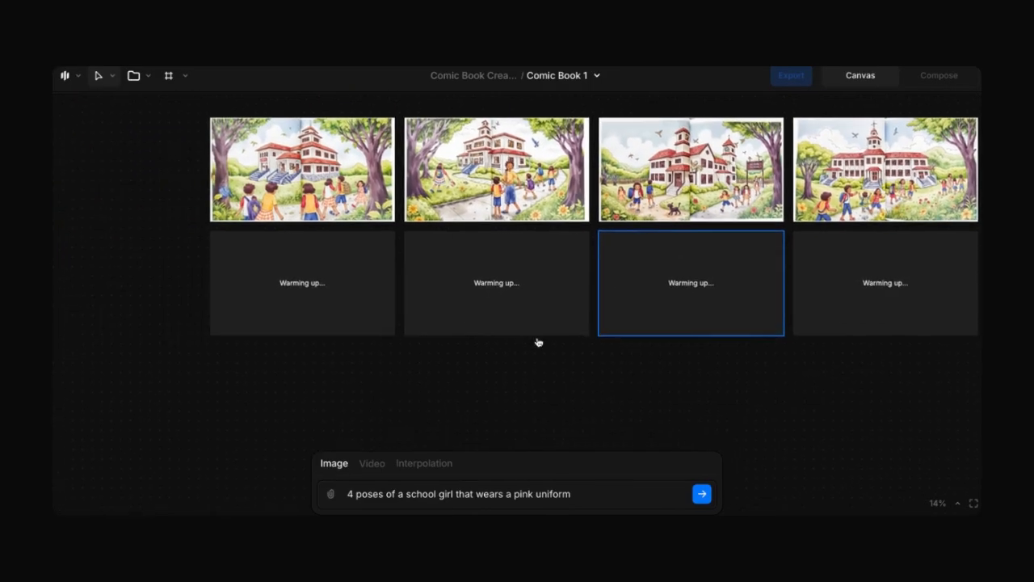
Clear the schoolgirl prompt from the image prompt box while its four images are being generated.
click(323, 300)
scroll(304, 333, up, 3)
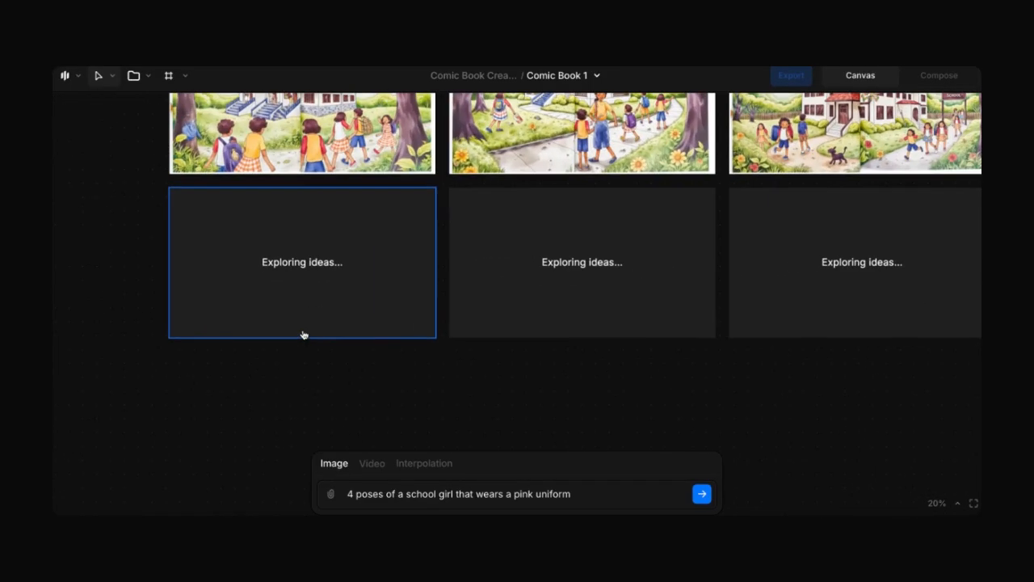
click(462, 493)
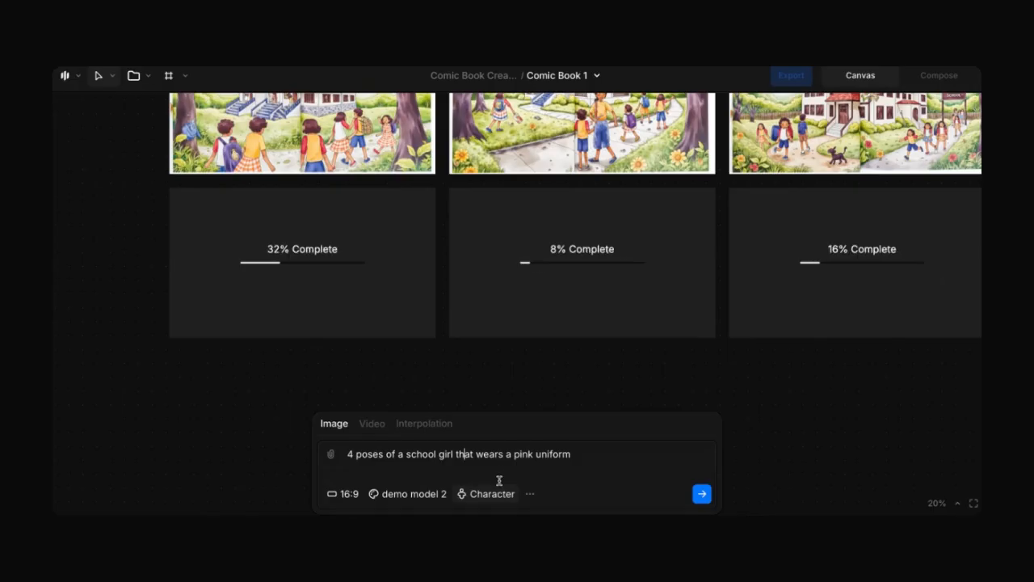
key(Return)
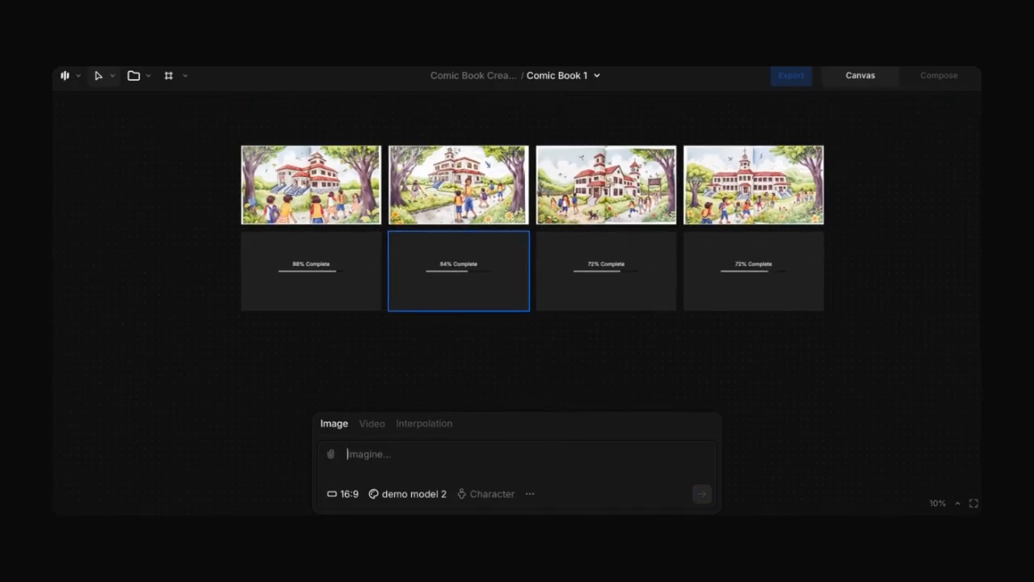
Examine the generated schoolgirl pose images up close, including the details of the third one.
click(279, 282)
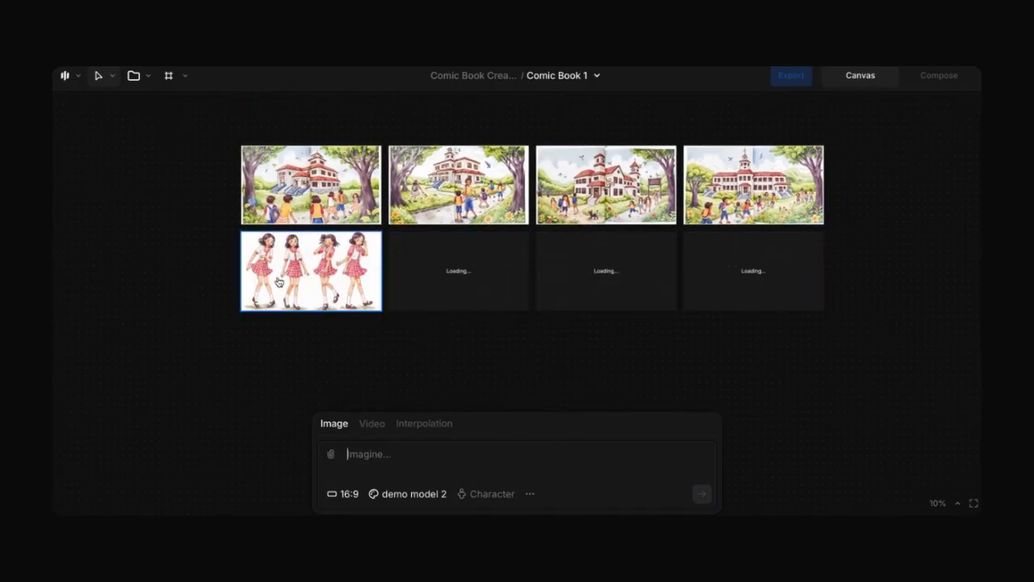
click(568, 281)
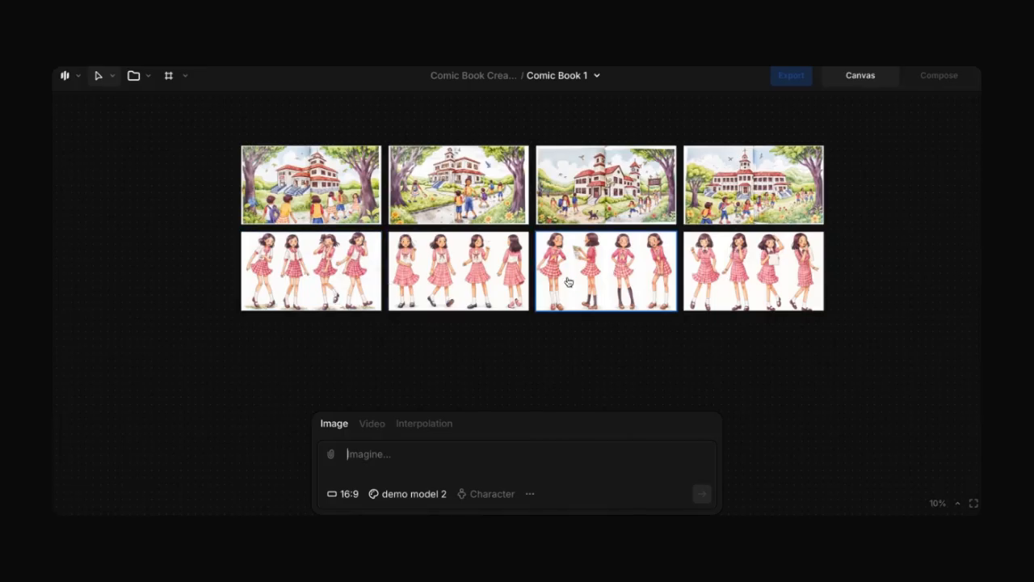
scroll(569, 282, up, 5)
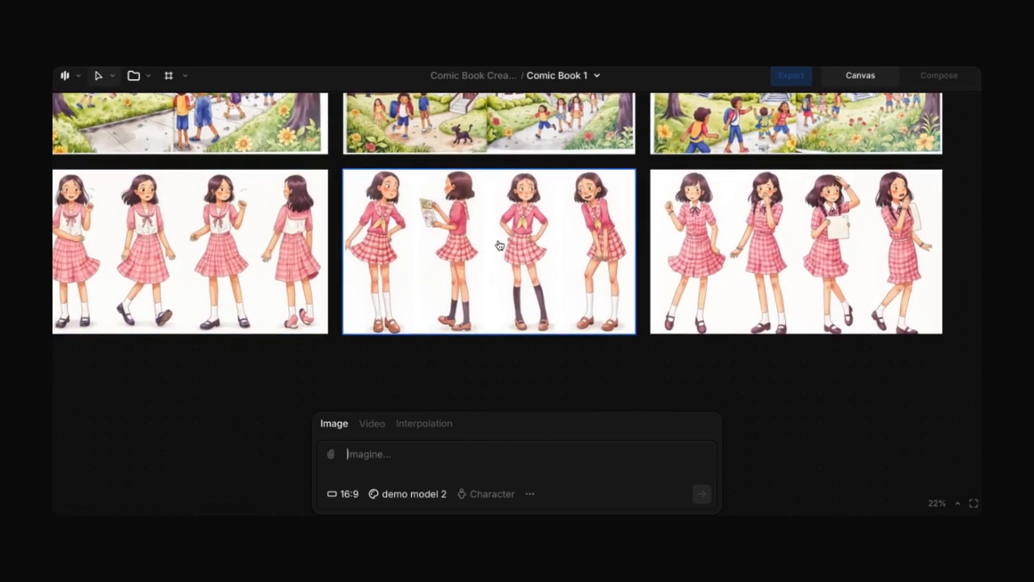
scroll(499, 245, up, 3)
scroll(532, 189, up, 2)
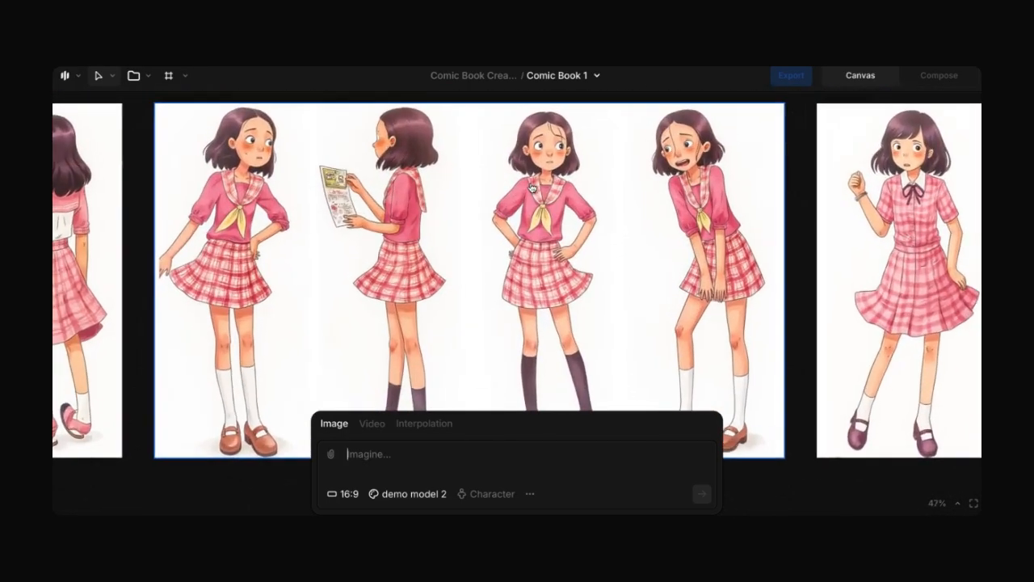
scroll(531, 189, down, 2)
scroll(531, 188, down, 1)
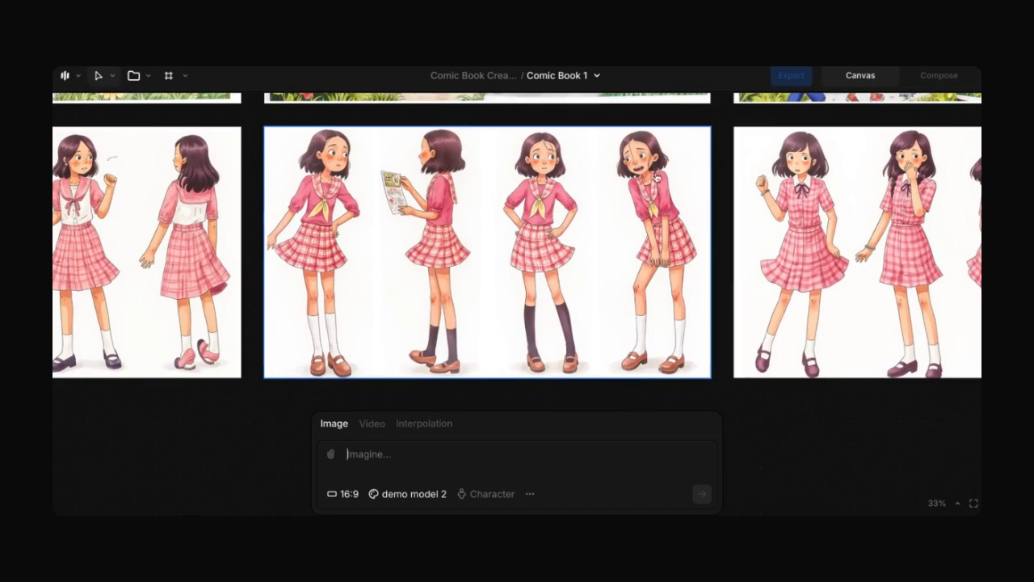
click(576, 265)
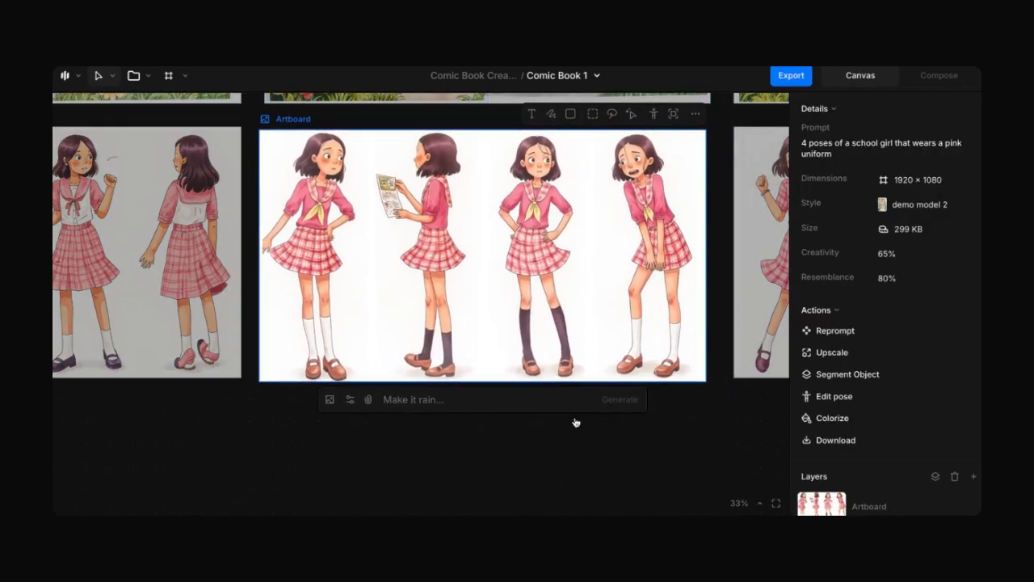
click(568, 467)
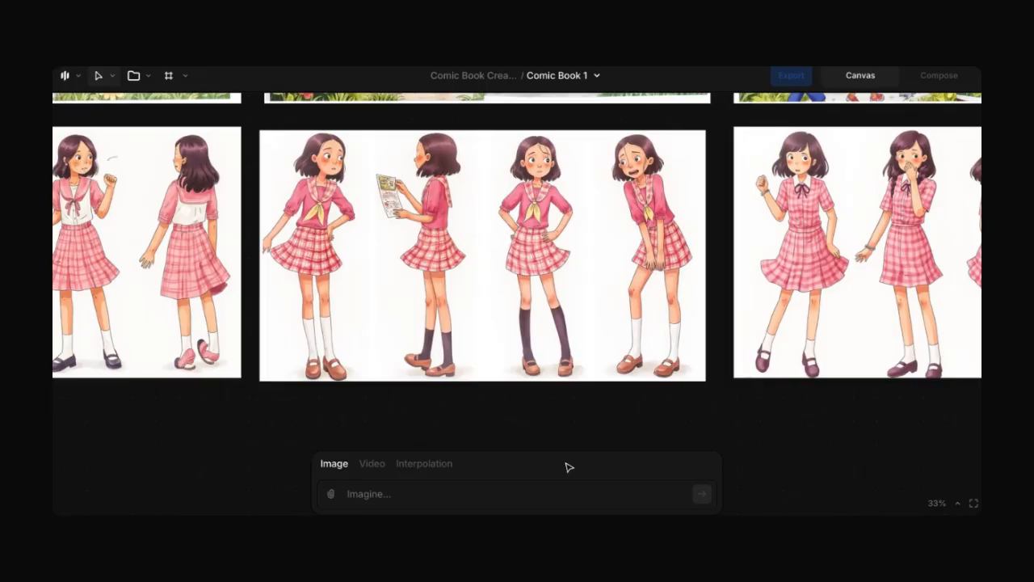
click(404, 291)
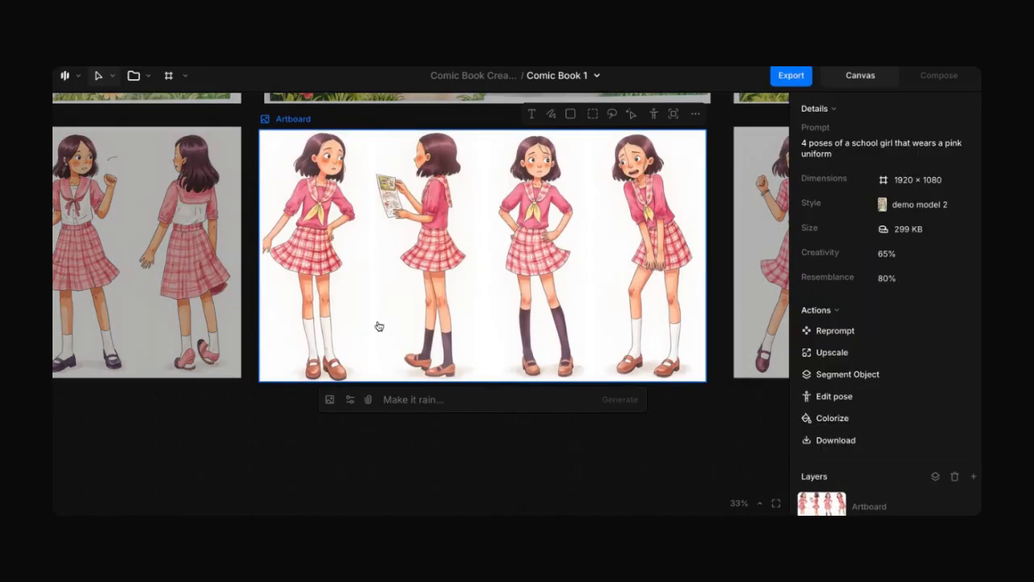
click(423, 455)
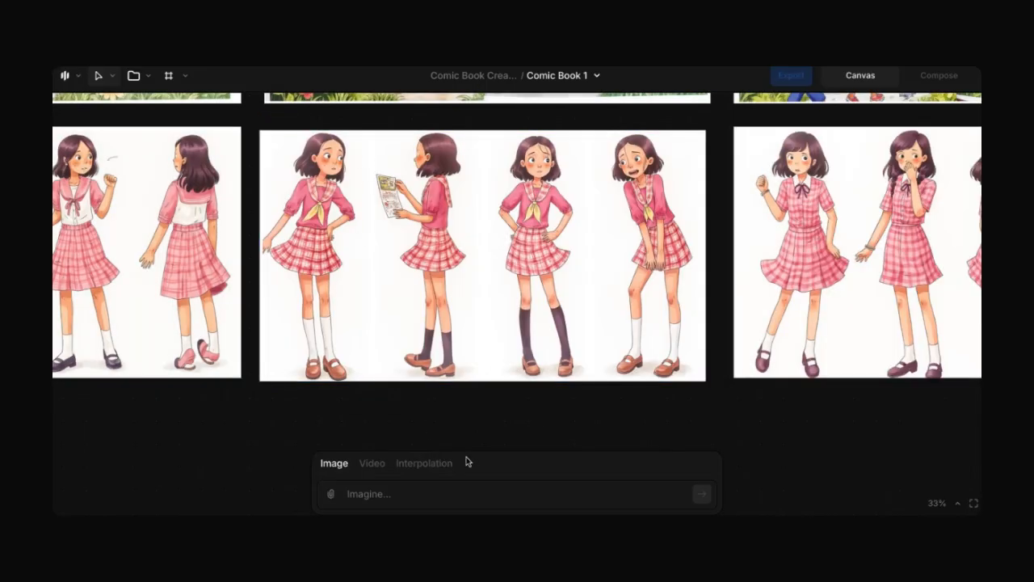
View the dialog for creating a new character model from the character list, and close it without creating one.
click(434, 491)
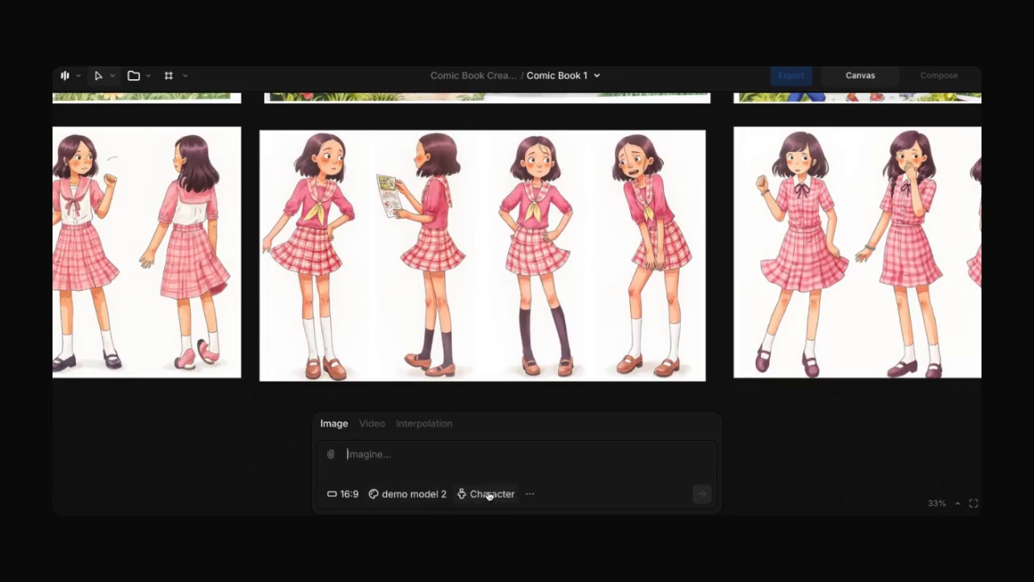
click(490, 495)
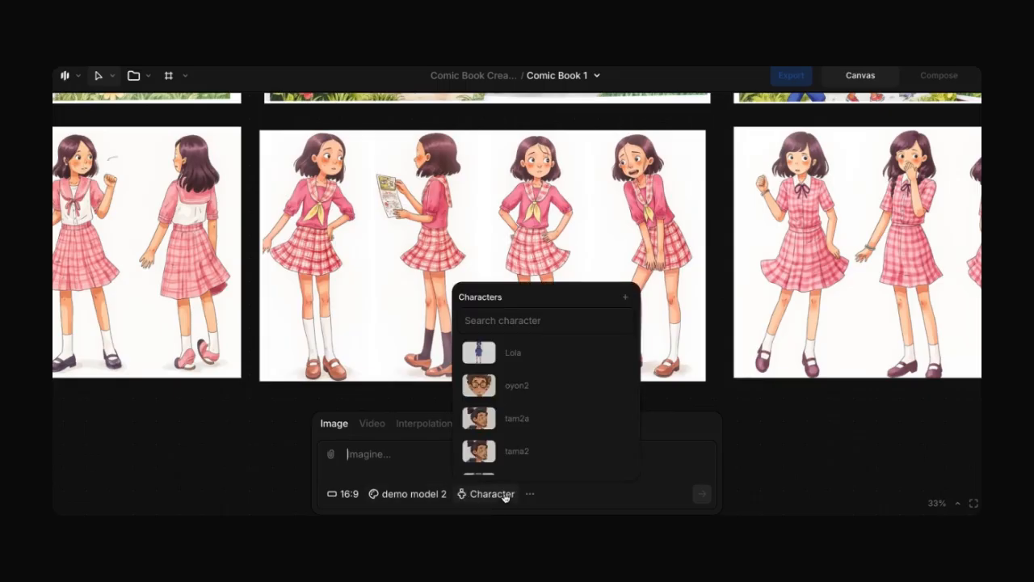
click(624, 297)
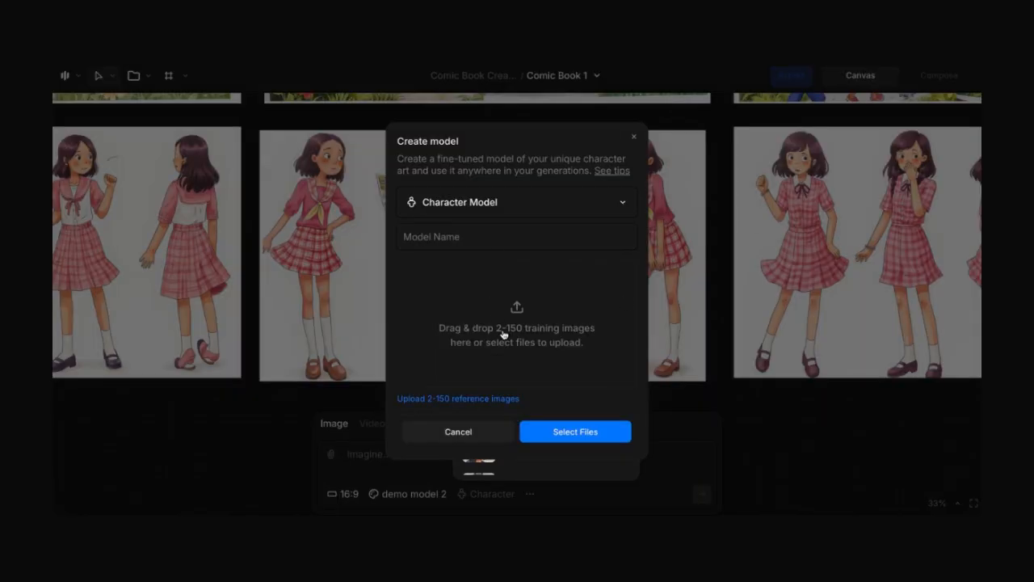
click(633, 140)
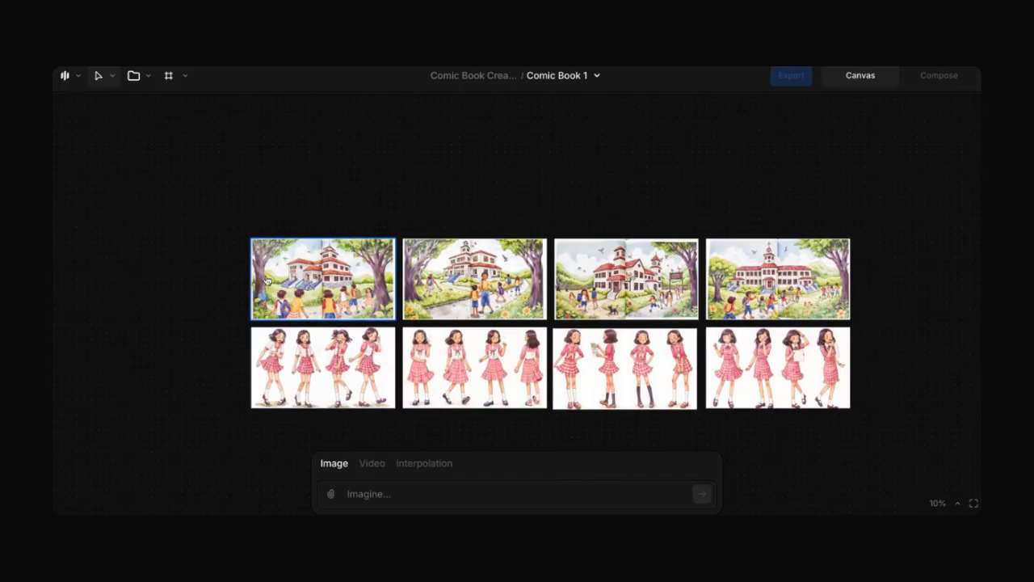
Generate 16:9 images in the demo model 2 style from "front shot of a large school, kids around with backpacks walking to school".
click(274, 358)
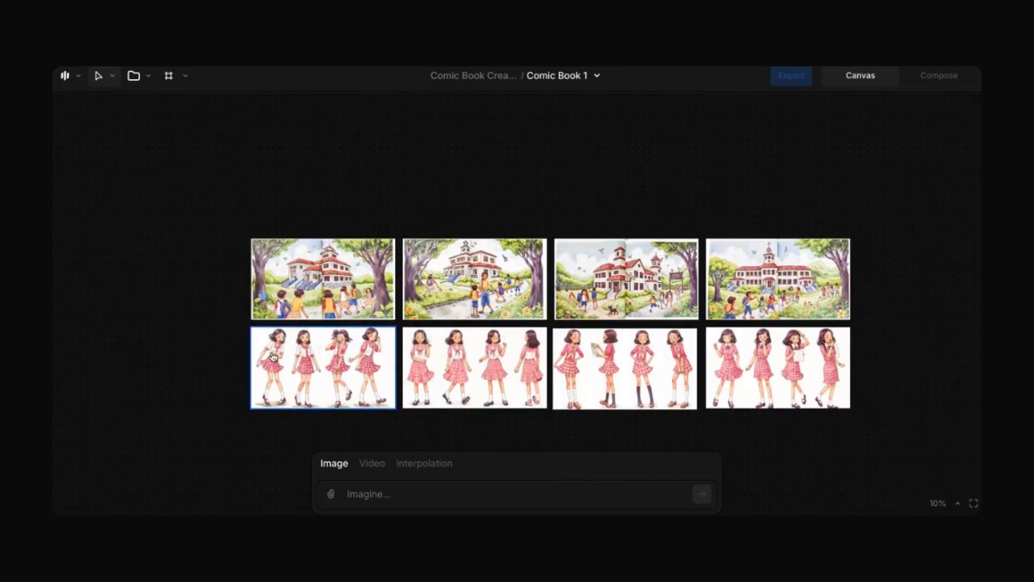
scroll(320, 376, down, 4)
click(402, 494)
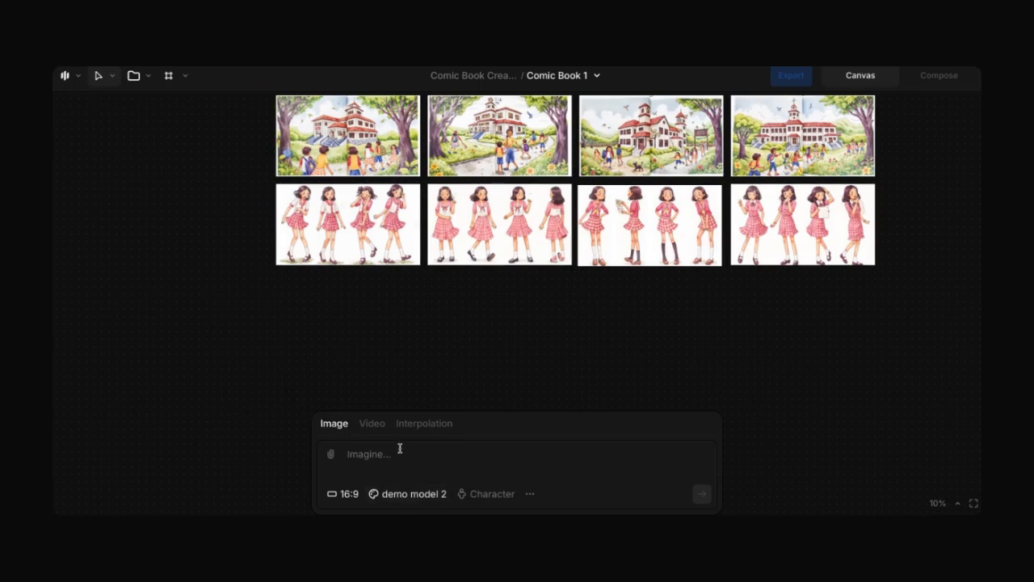
text(front shot of a large school, kids around with backpacks walking to school)
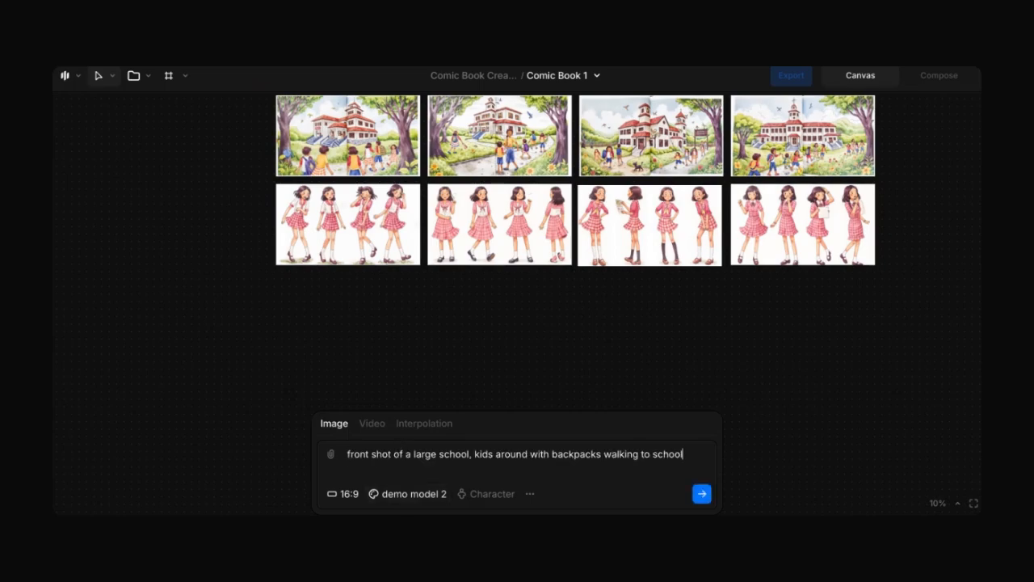
click(703, 494)
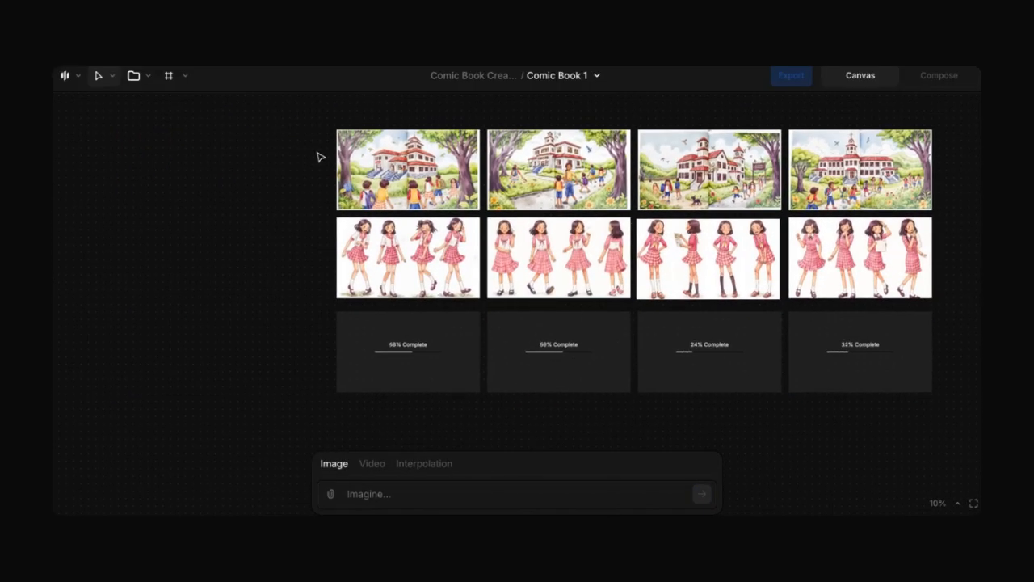
Delete the first row of four older school images above the schoolgirl poses.
drag(317, 156, 834, 162)
scroll(836, 164, down, 2)
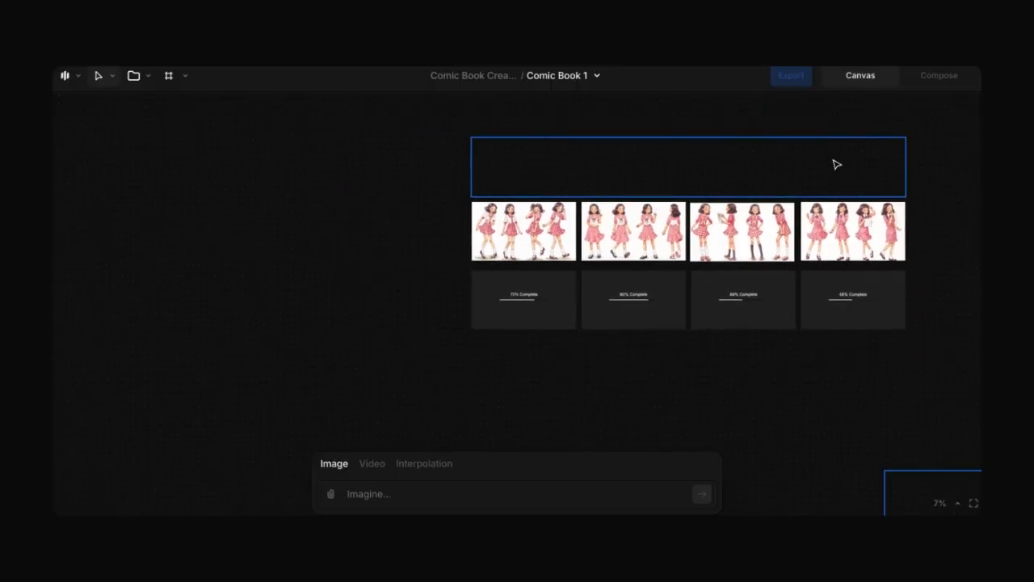
scroll(677, 232, up, 5)
scroll(676, 228, right, 2)
scroll(675, 228, down, 2)
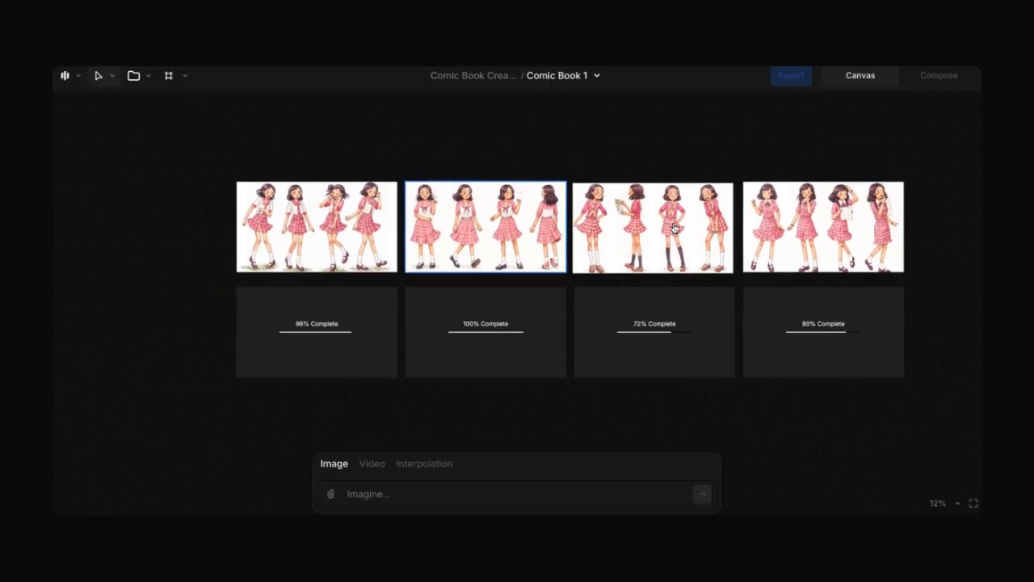
drag(967, 248, 319, 211)
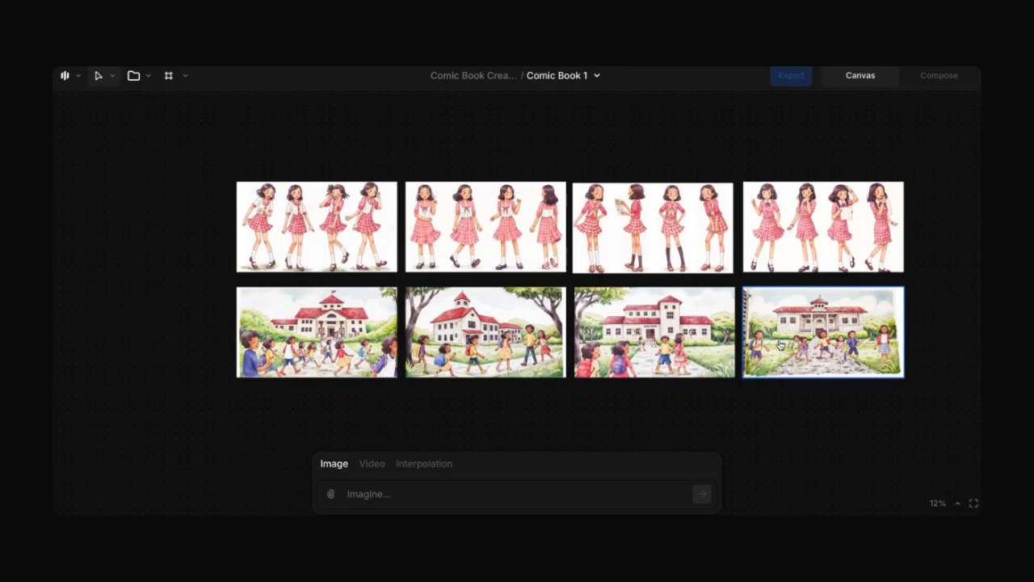
Move the fourth new school image, with the spiral-notebook edge, into the empty canvas area below the other school images.
scroll(780, 345, up, 4)
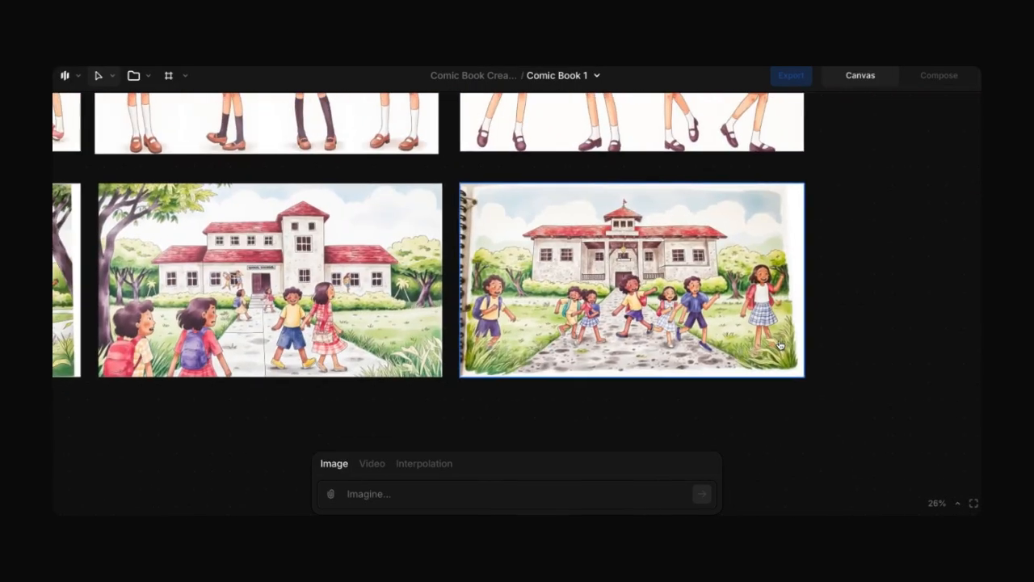
scroll(655, 299, up, 3)
drag(656, 300, 385, 469)
scroll(640, 338, down, 2)
scroll(423, 306, down, 4)
scroll(423, 306, down, 2)
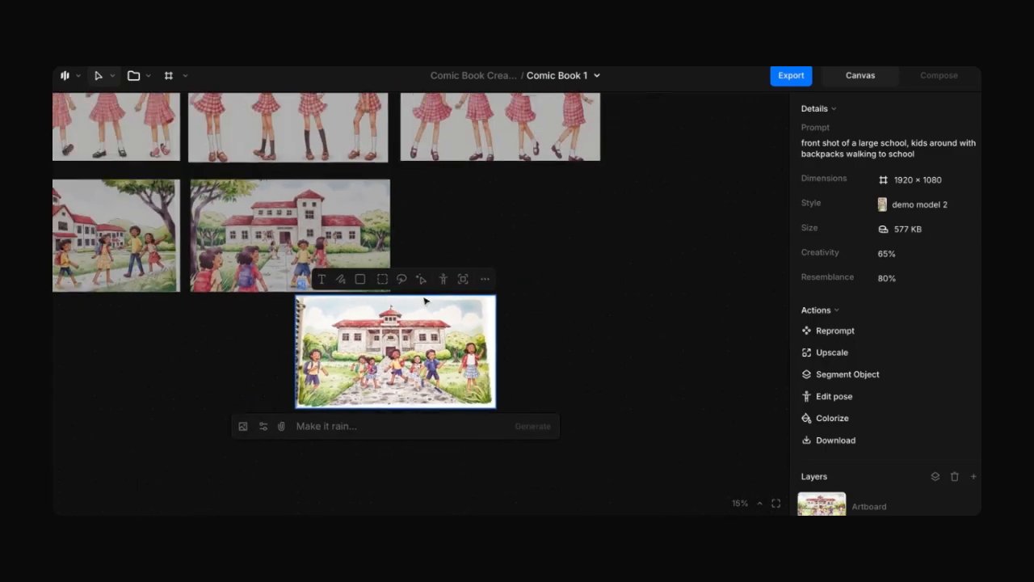
scroll(425, 301, left, 6)
scroll(425, 301, down, 2)
scroll(425, 301, right, 3)
scroll(425, 301, up, 1)
drag(686, 247, 449, 358)
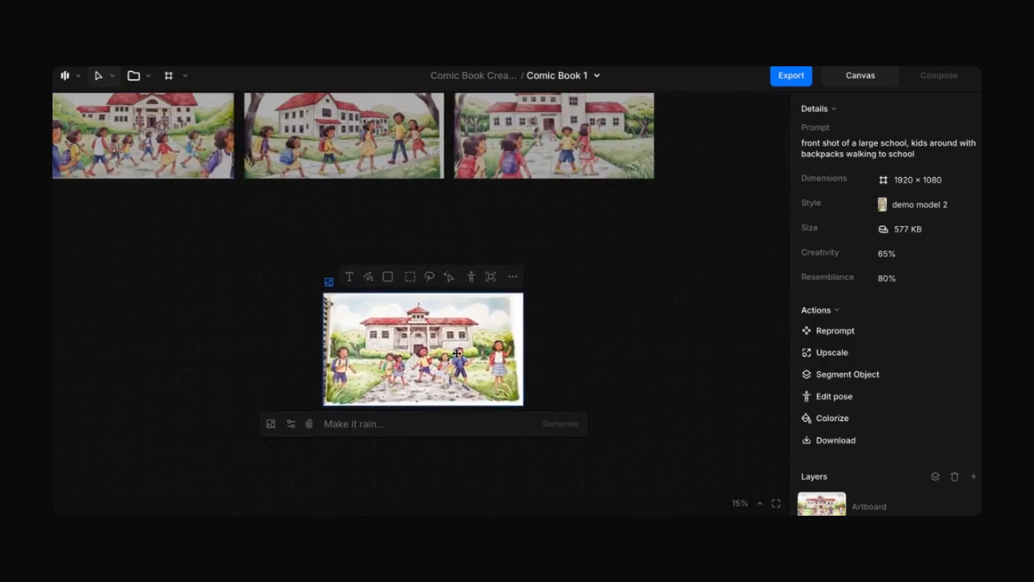
click(561, 346)
scroll(337, 362, down, 1)
scroll(337, 363, left, 1)
scroll(337, 362, down, 1)
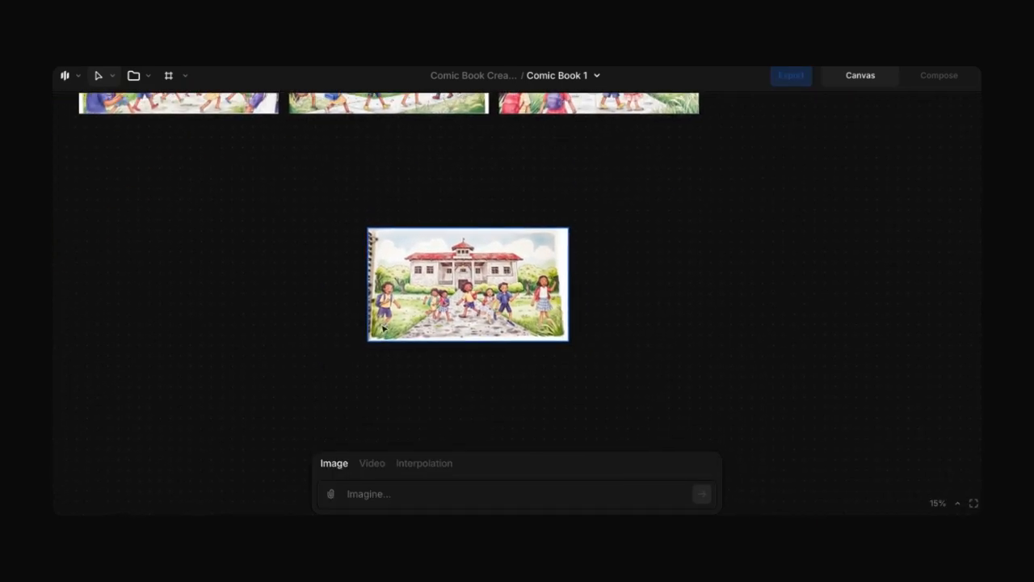
Add a text box to the separated school image, in the sky just beside the roof tower.
scroll(433, 291, up, 5)
click(433, 292)
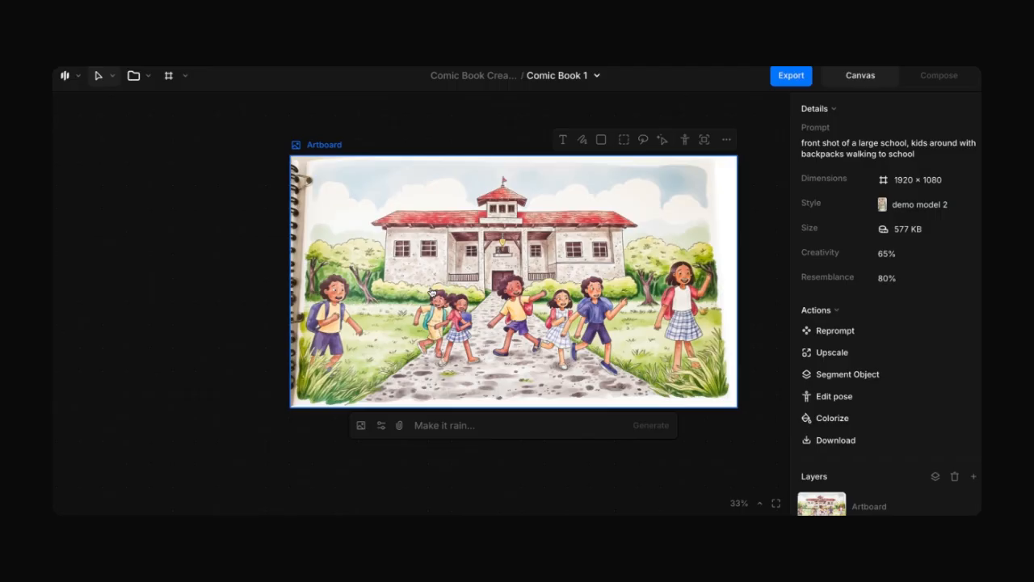
scroll(433, 292, right, 1)
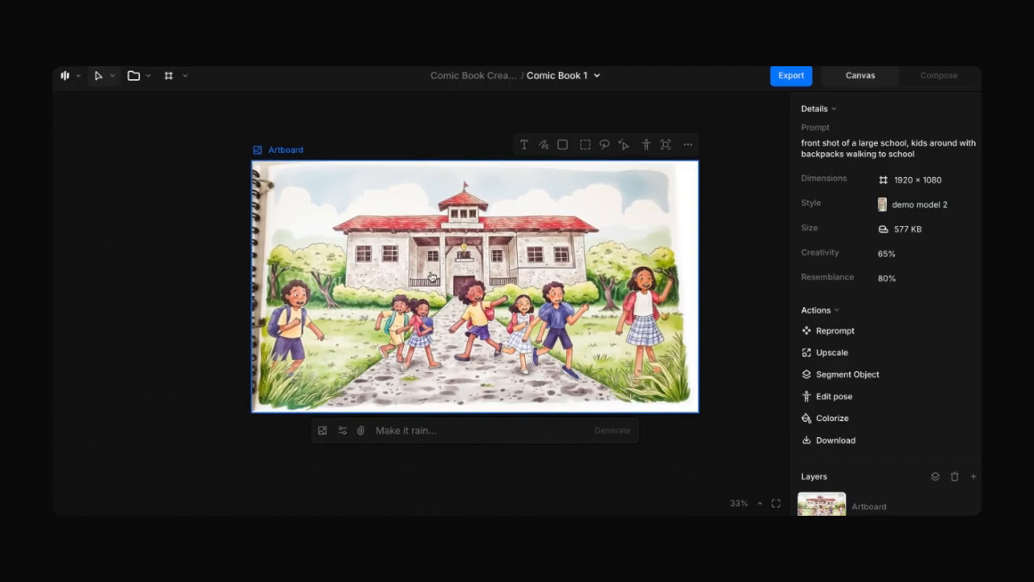
click(210, 235)
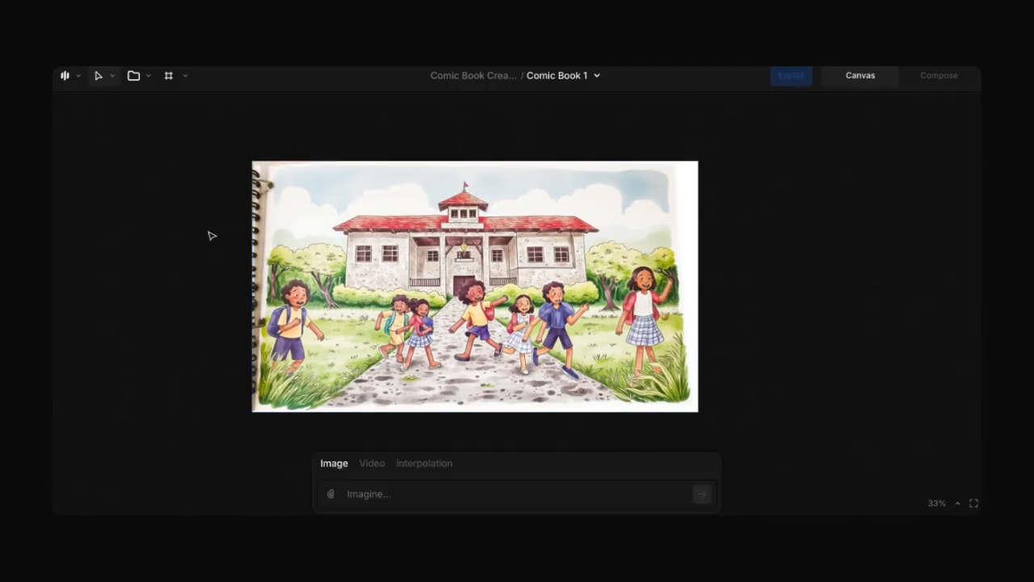
click(399, 212)
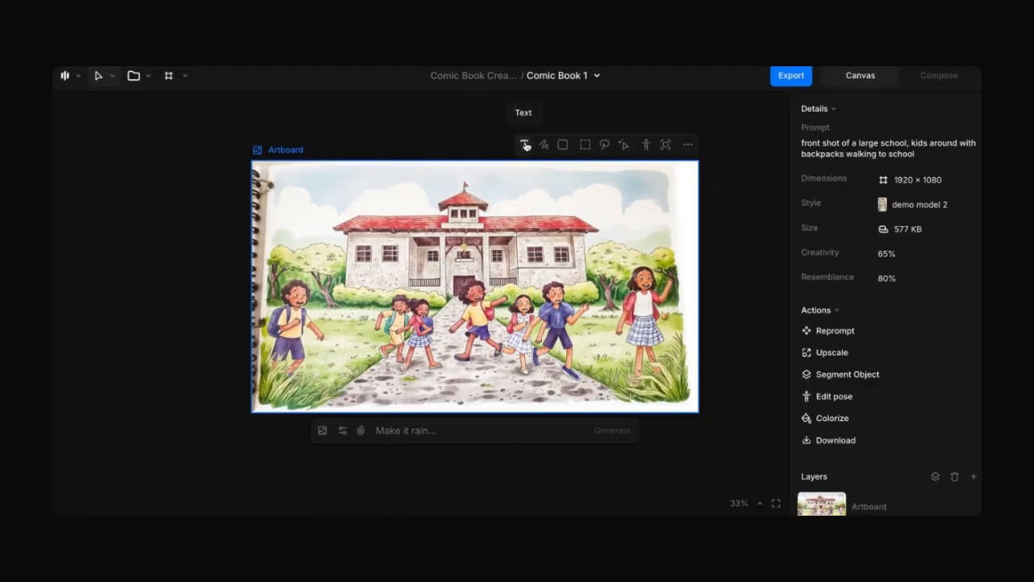
click(525, 145)
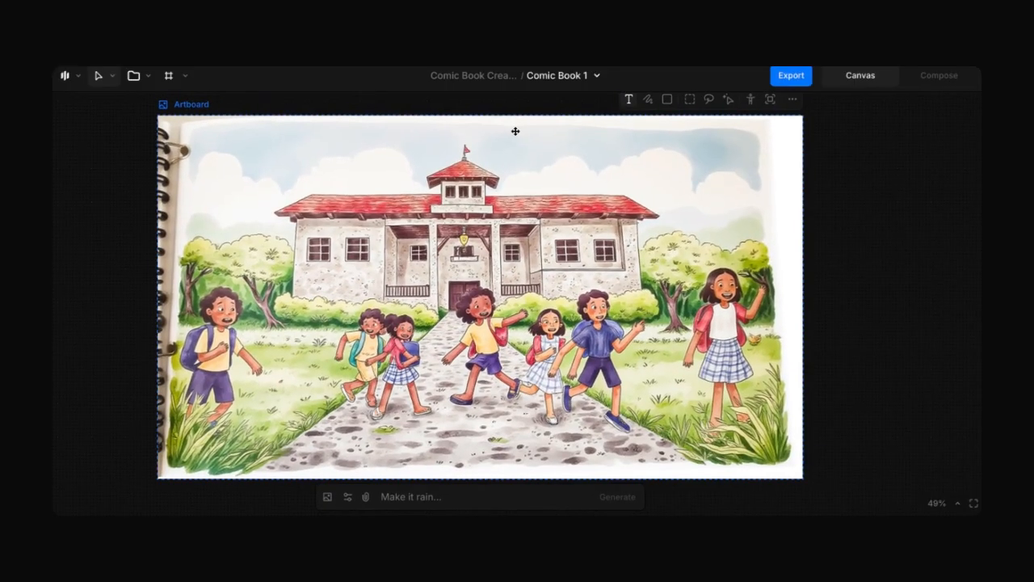
click(539, 151)
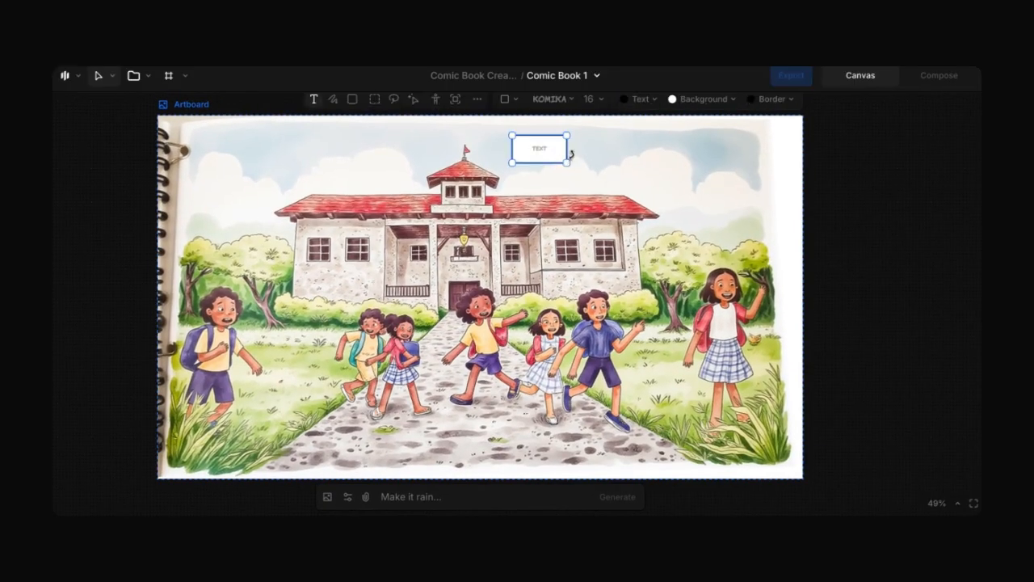
Enlarge the text box in the sky beside the school's roof tower.
double_click(566, 156)
drag(566, 162, 647, 203)
drag(684, 167, 632, 152)
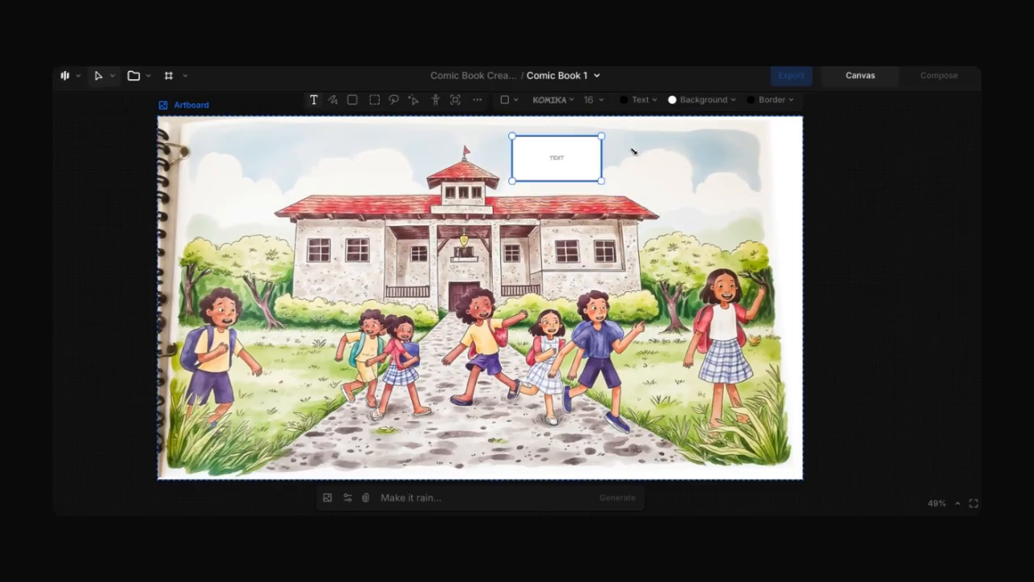
Enter "ITS THE FIRST DAY OF SCHOOL!" in the text box and move it into the sky above the school's right wing.
double_click(571, 163)
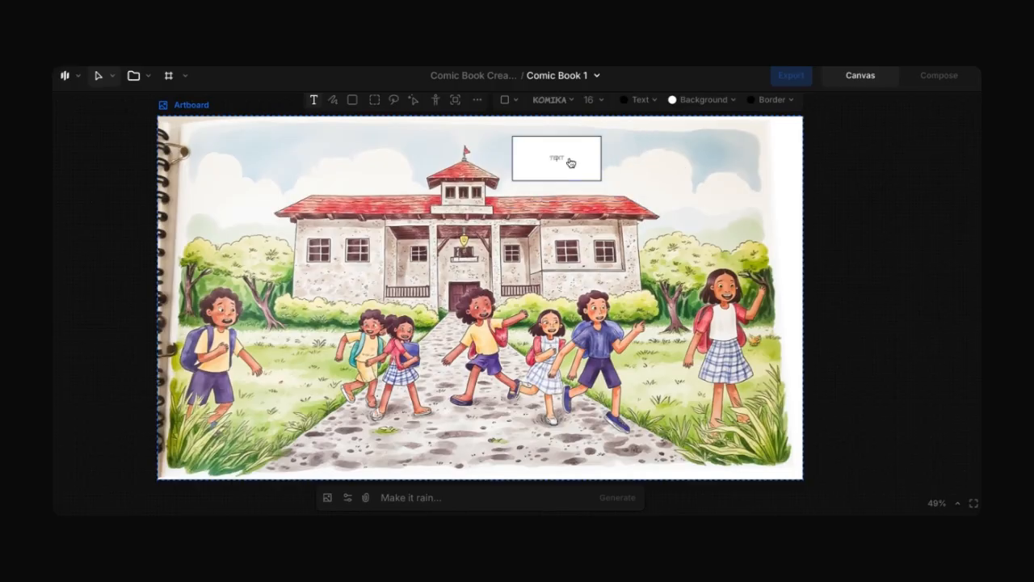
text(ITS THE FIRST DAY OF SCHOOL!!)
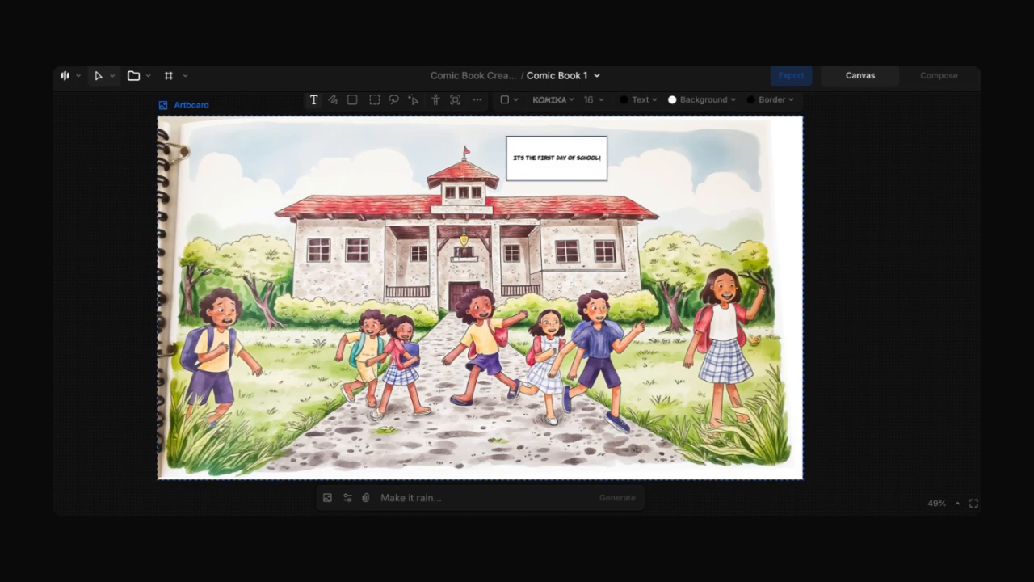
drag(516, 160, 627, 151)
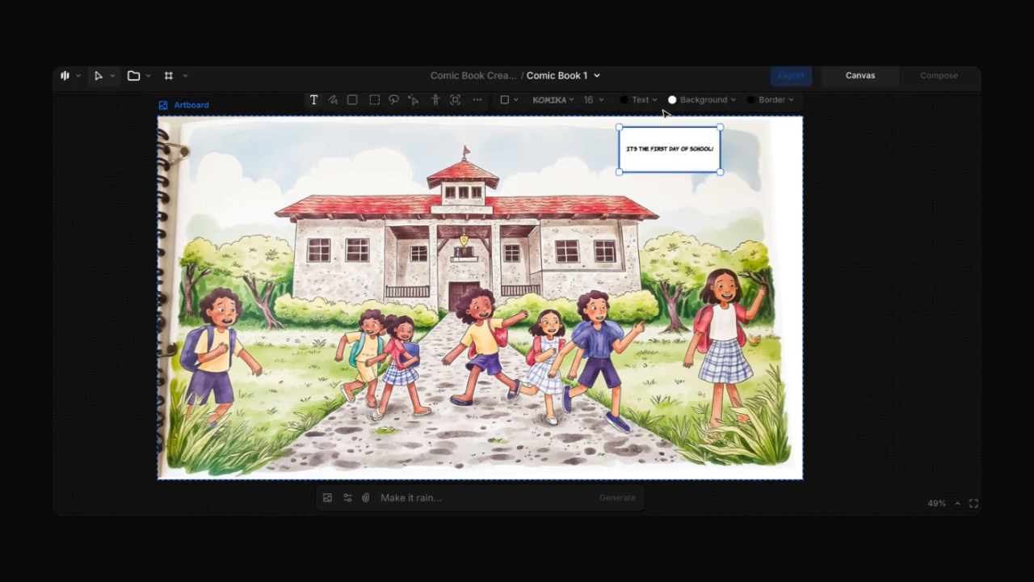
Examine the text color, background, box style and font family options available for the caption box.
click(650, 101)
click(693, 104)
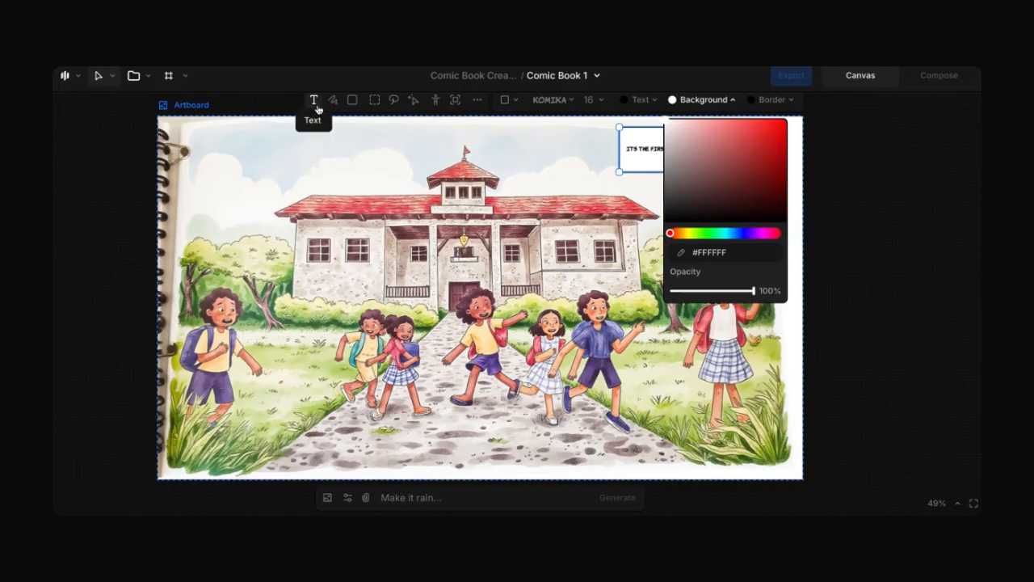
click(507, 102)
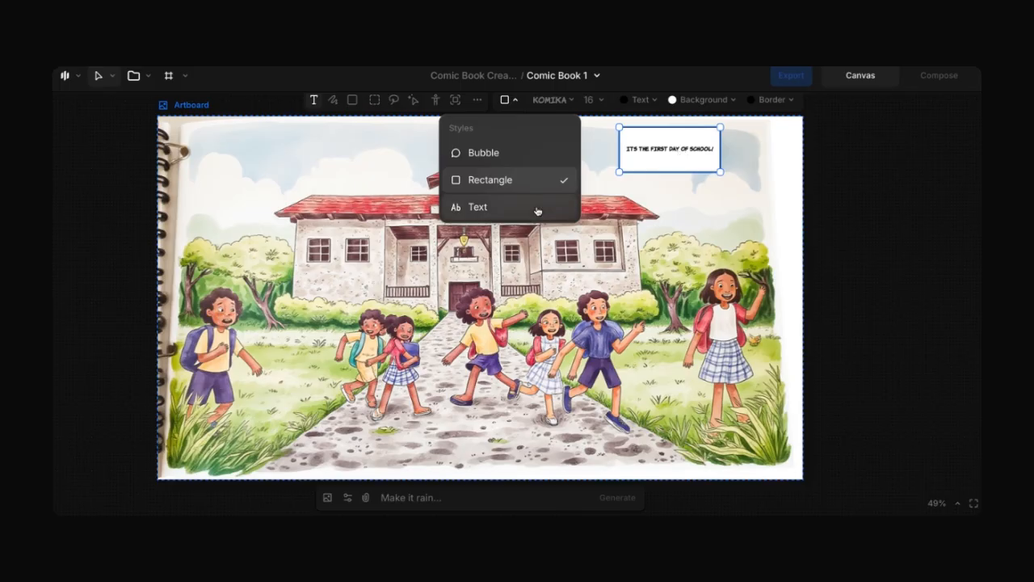
click(572, 101)
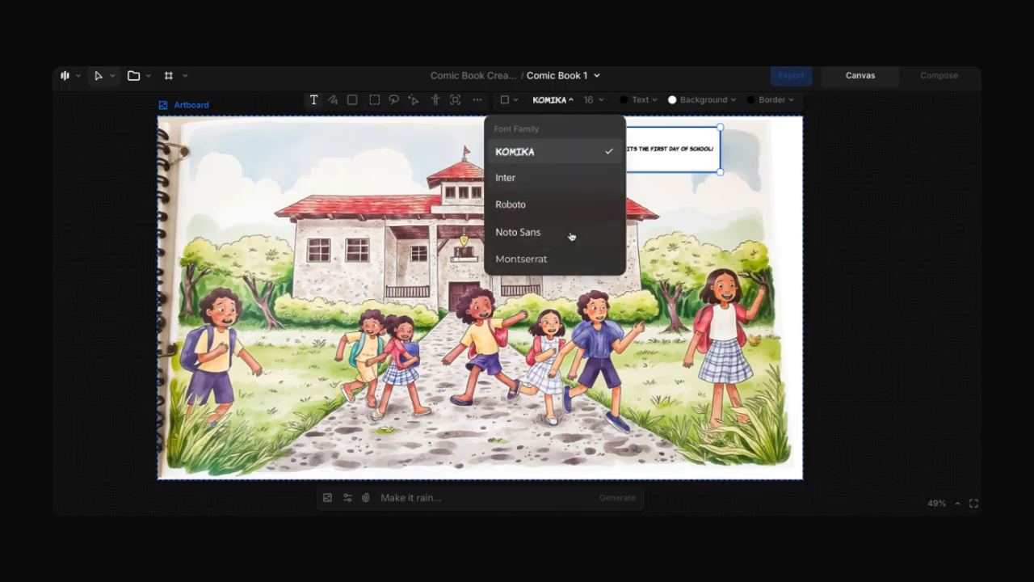
click(785, 181)
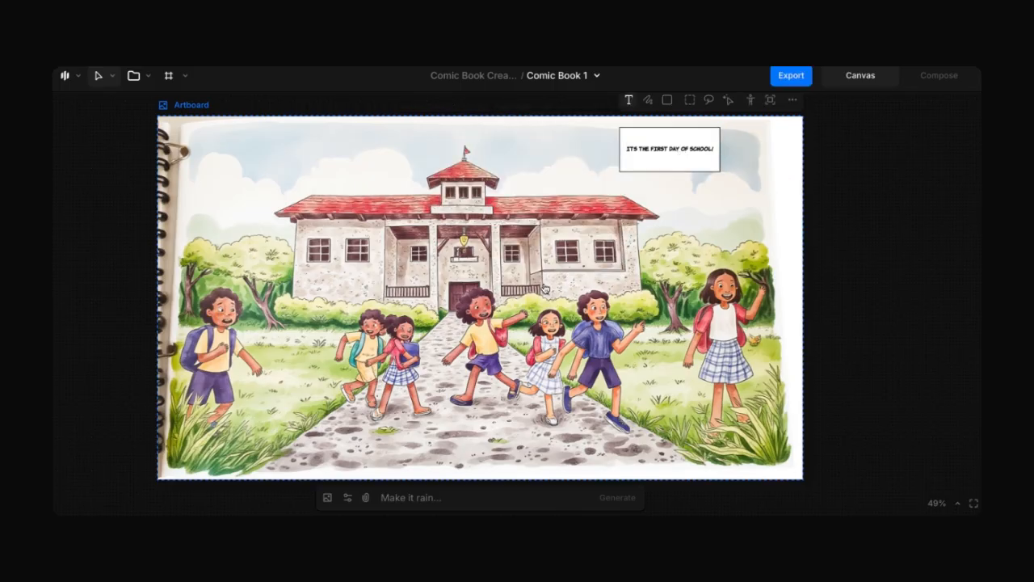
Start a new 16:9 image prompt in the demo model 2 style with the character oyon2.
scroll(544, 288, down, 2)
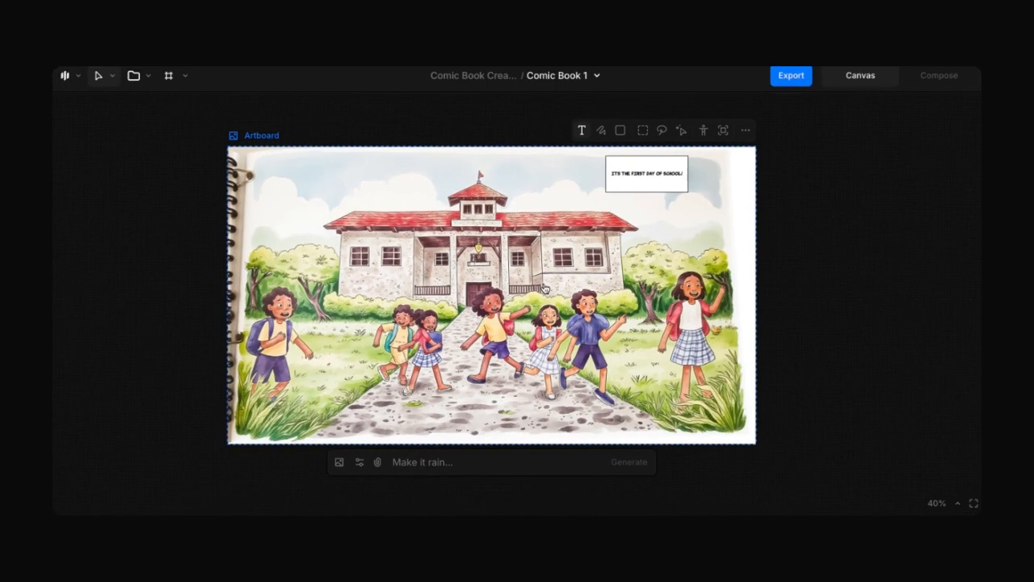
click(835, 284)
scroll(824, 282, down, 3)
scroll(806, 277, down, 2)
scroll(806, 277, right, 2)
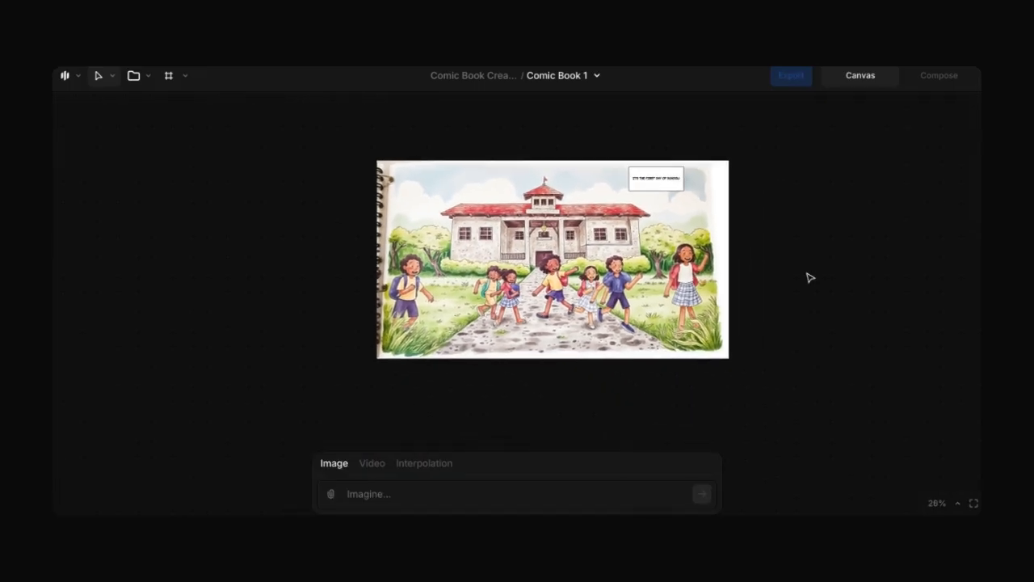
scroll(811, 277, down, 1)
scroll(810, 277, left, 1)
scroll(810, 277, down, 2)
scroll(810, 278, right, 2)
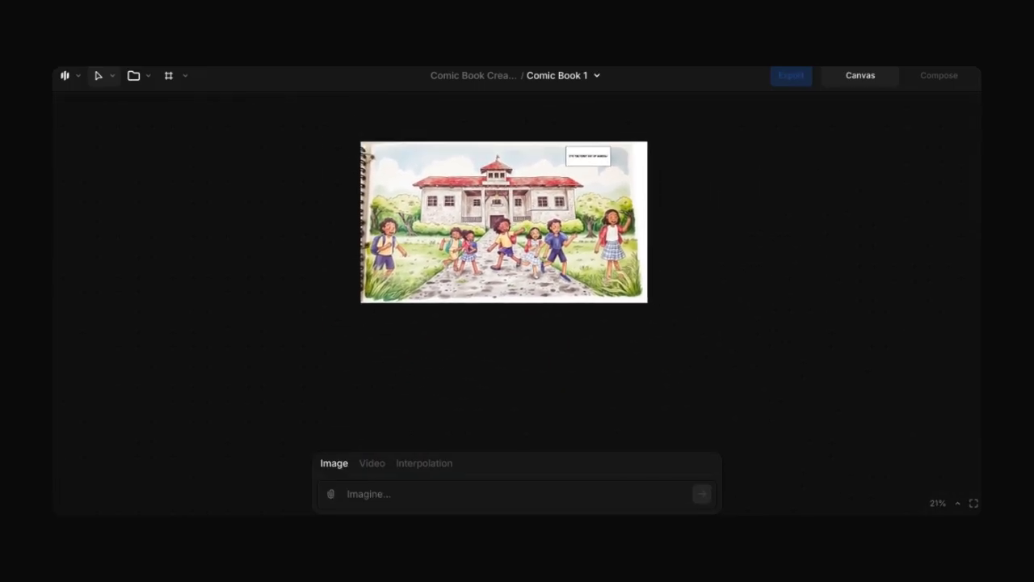
click(492, 494)
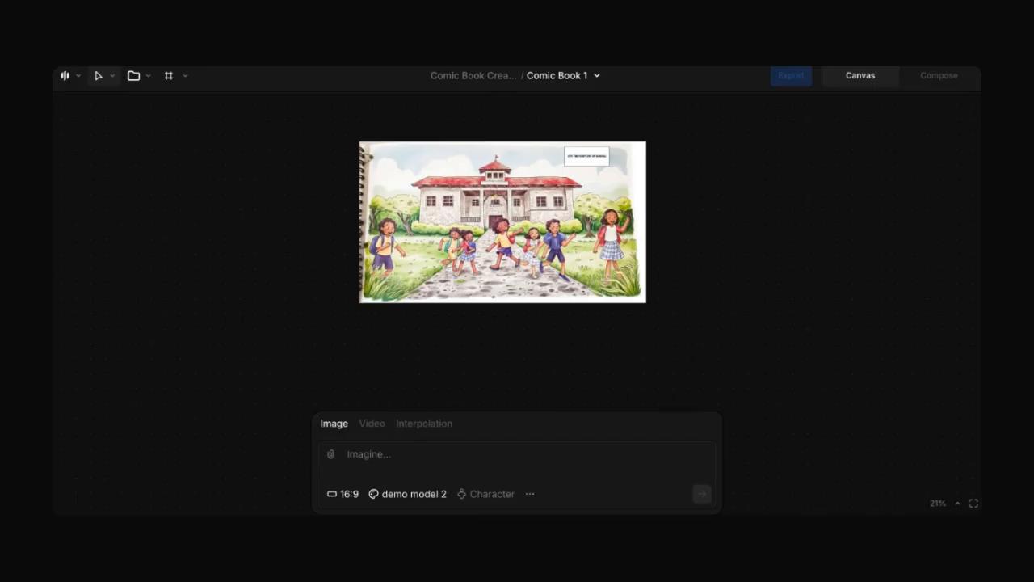
click(465, 494)
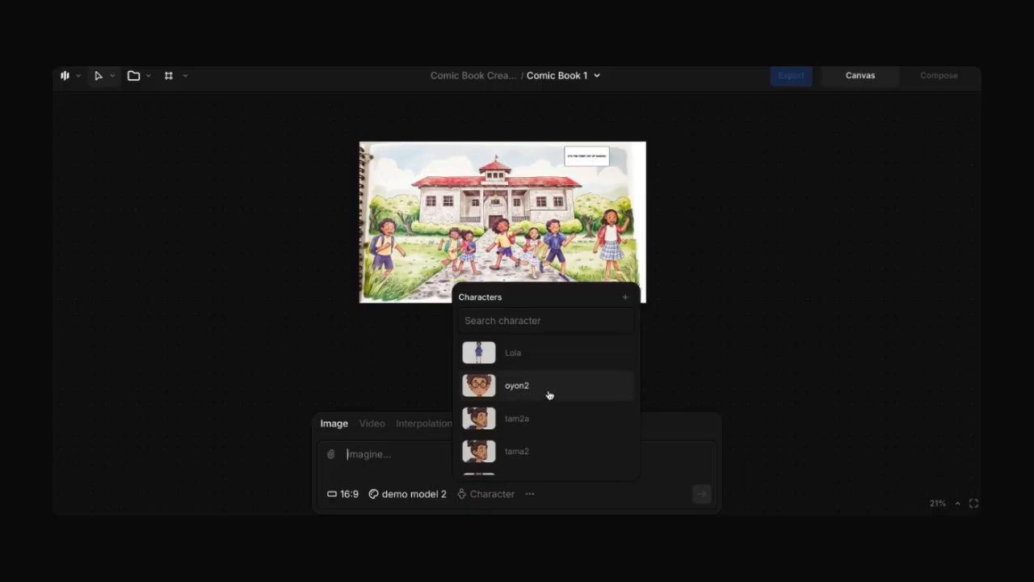
click(483, 494)
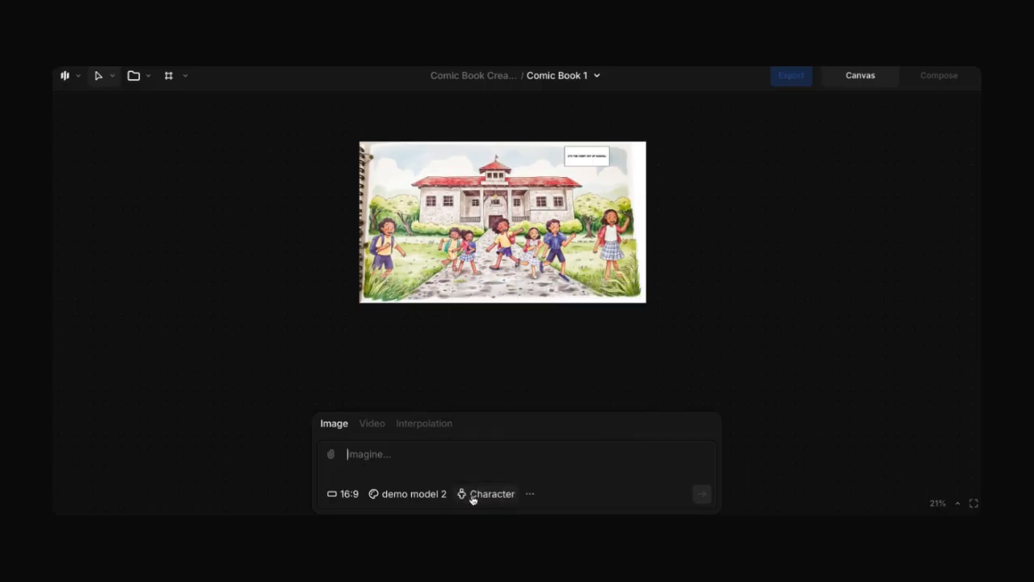
click(495, 493)
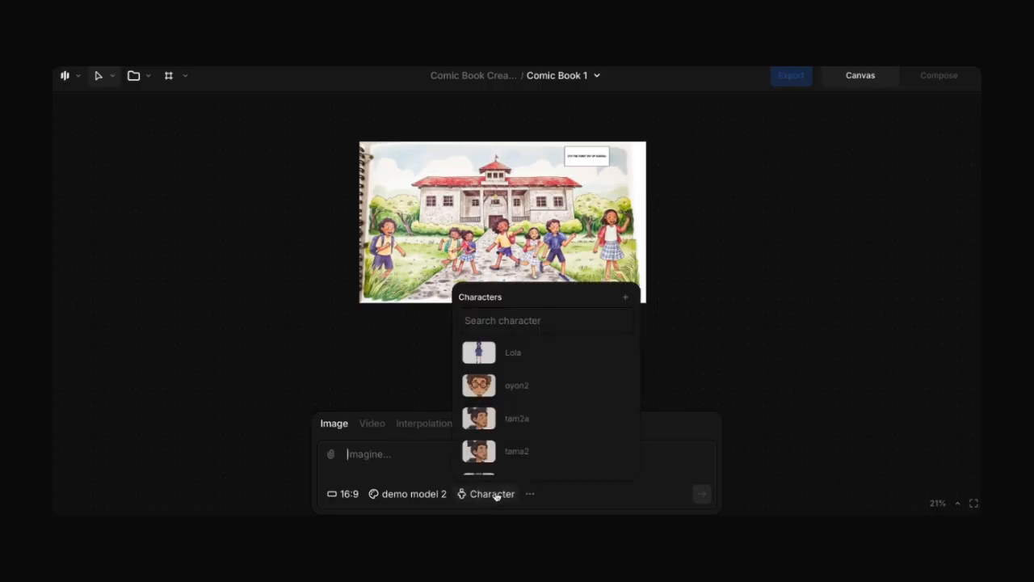
click(514, 388)
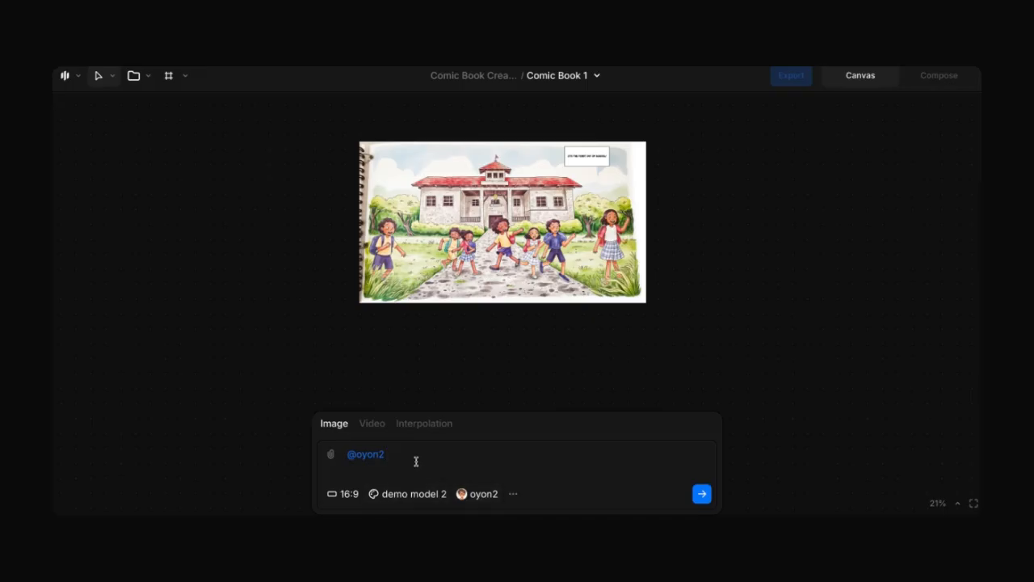
Generate images of oyon2 from the prompt "front shot he is walking to school".
text(front shot he is walking to school)
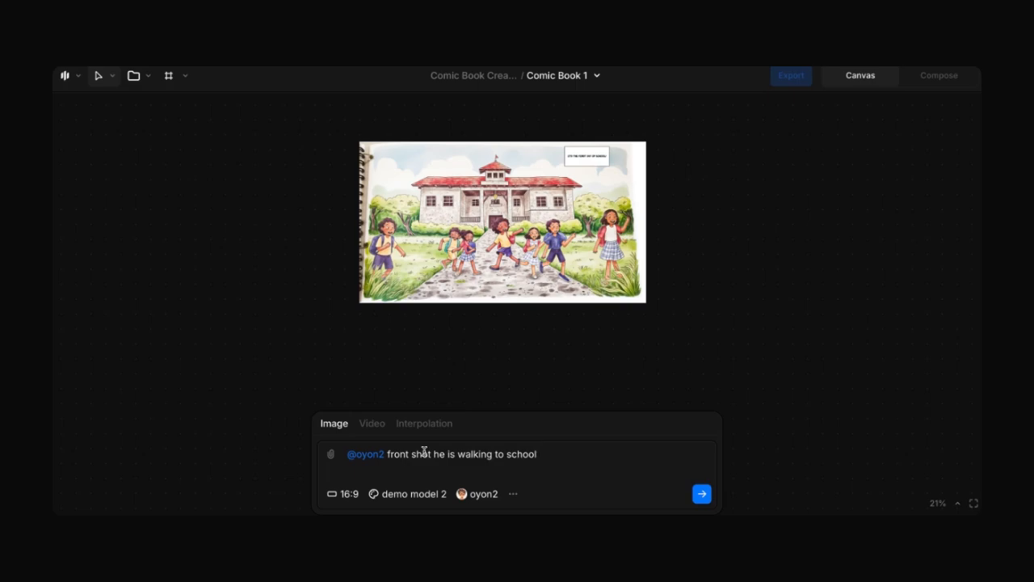
click(700, 493)
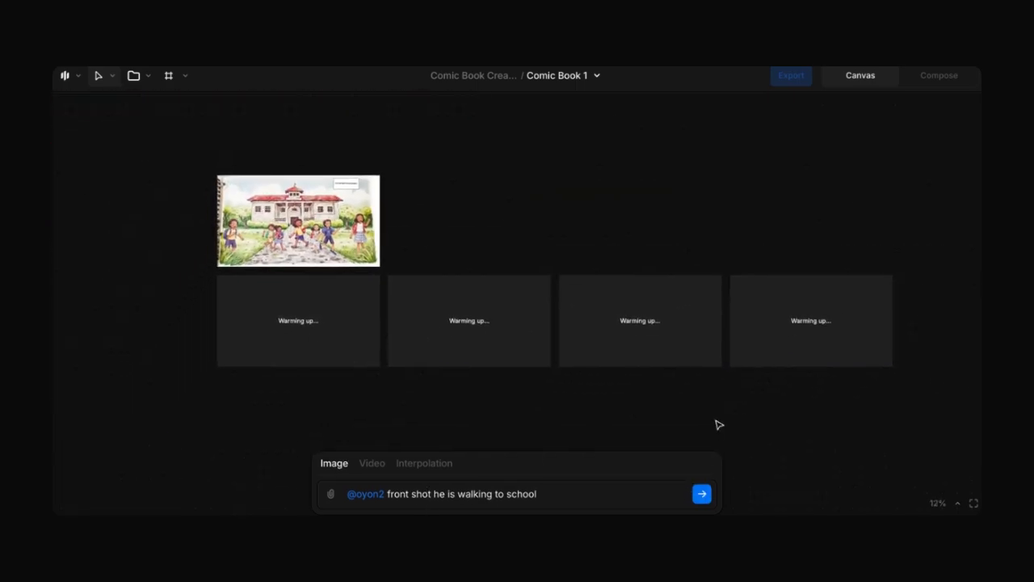
scroll(421, 320, up, 2)
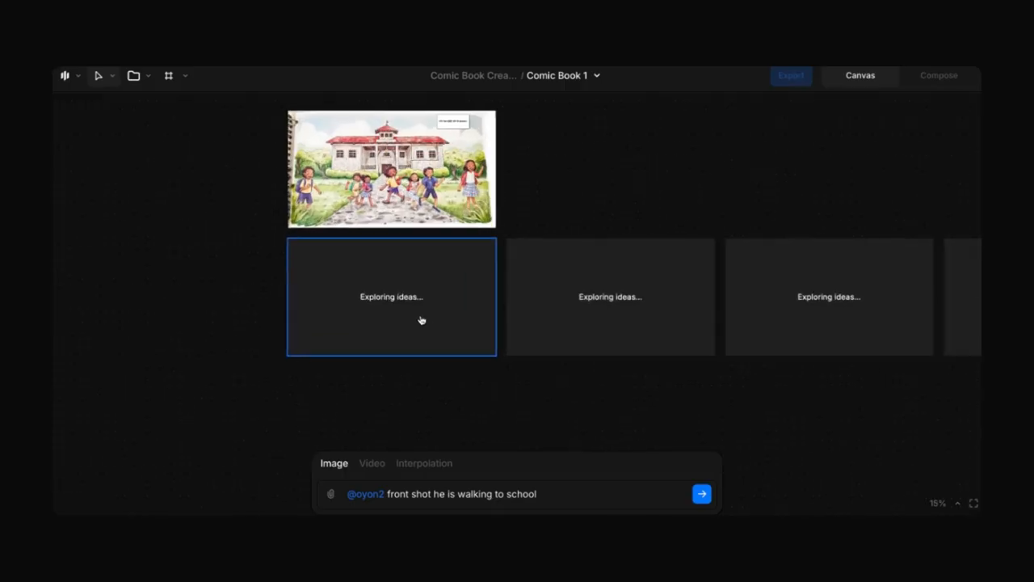
scroll(421, 320, up, 1)
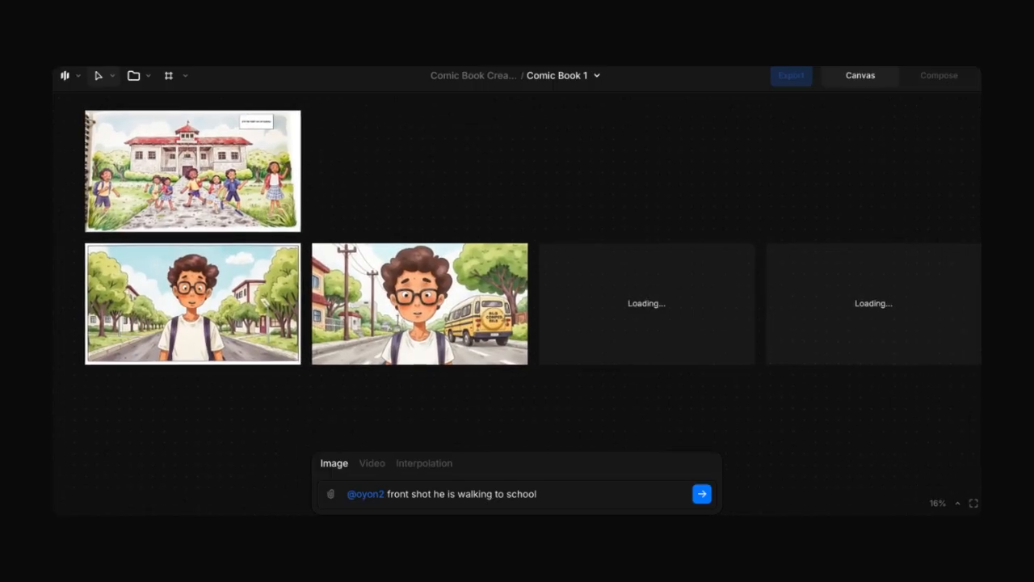
Delete the first, third and fourth new boy images, keeping the close-up with the yellow school bus.
scroll(364, 318, up, 3)
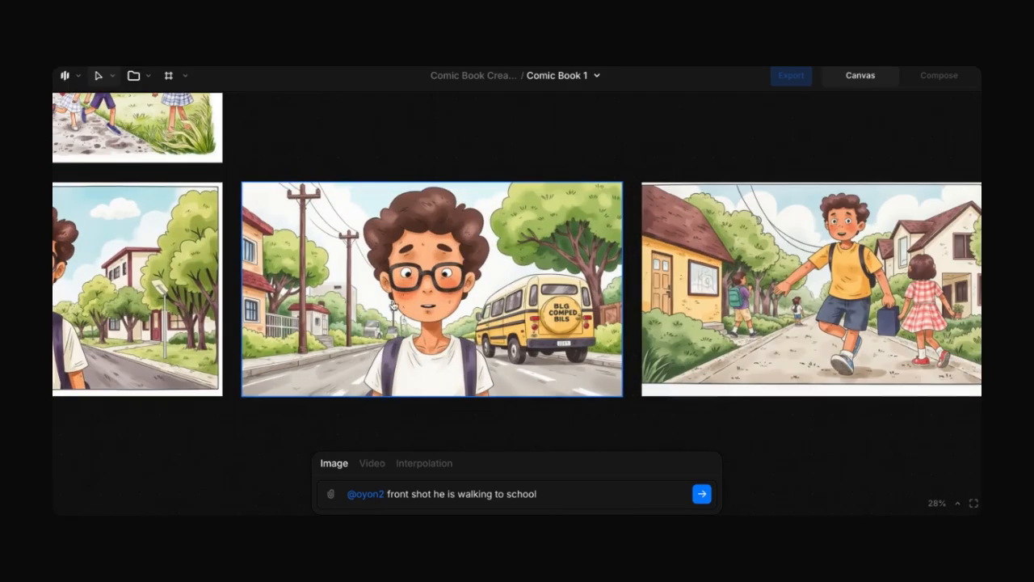
click(434, 277)
scroll(434, 277, down, 4)
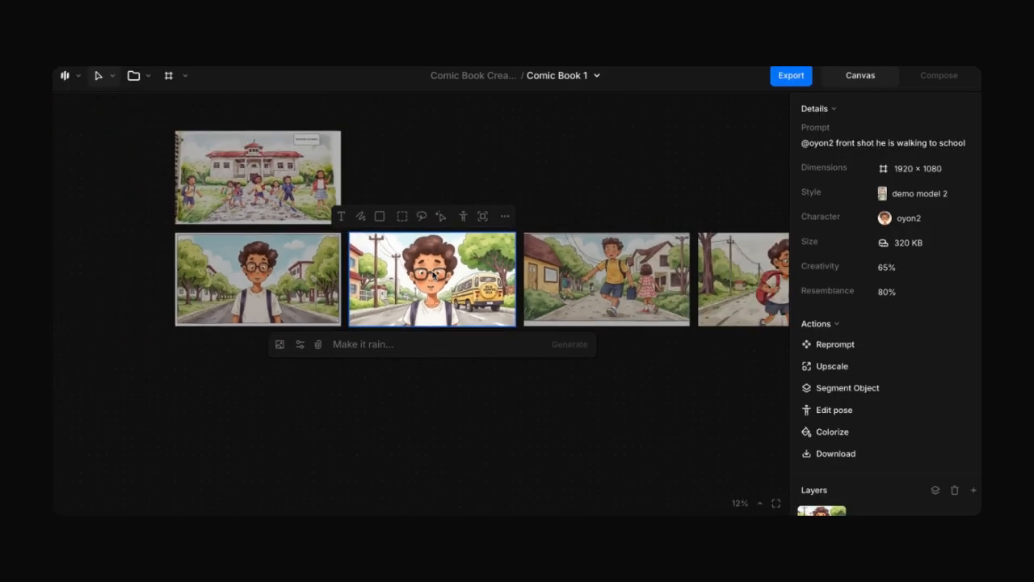
click(254, 287)
key(Delete)
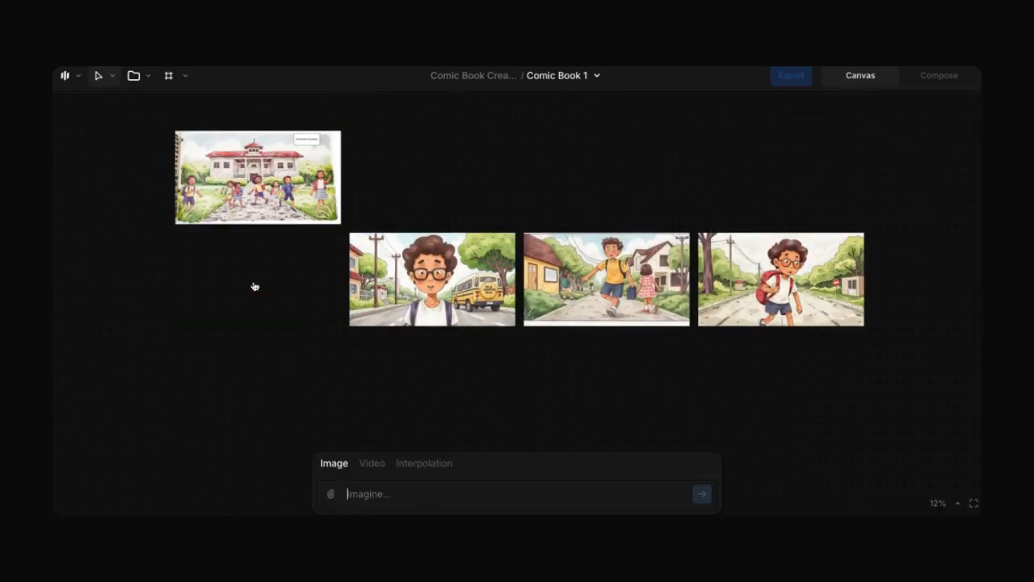
drag(596, 165, 780, 287)
key(Delete)
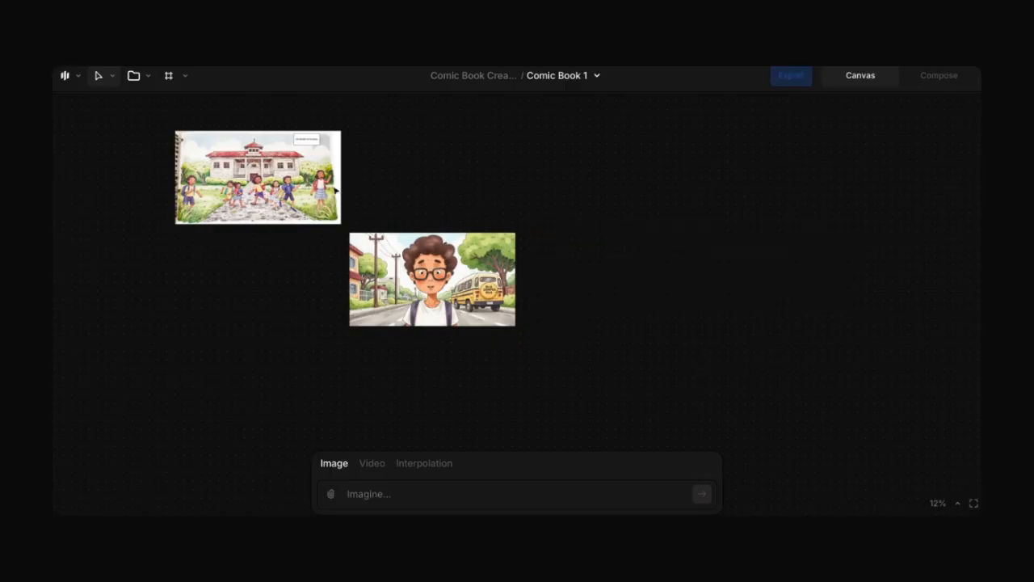
Move the boy's close-up image directly below the captioned school image.
click(453, 273)
drag(453, 272, 282, 283)
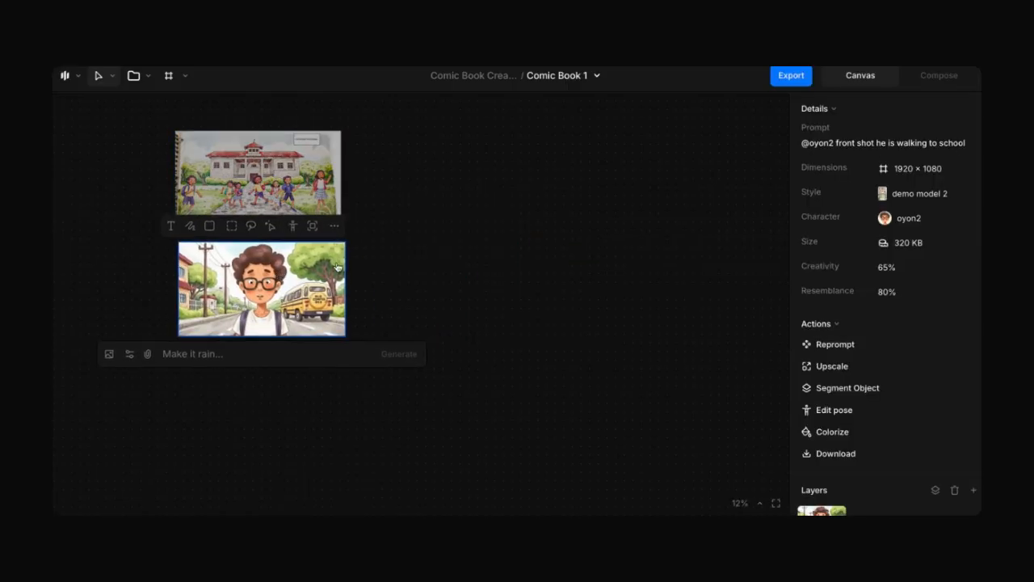
click(438, 271)
scroll(438, 271, left, 3)
Add a text box over the tree above the yellow bus in the boy's image and enlarge it.
click(501, 273)
scroll(501, 271, up, 5)
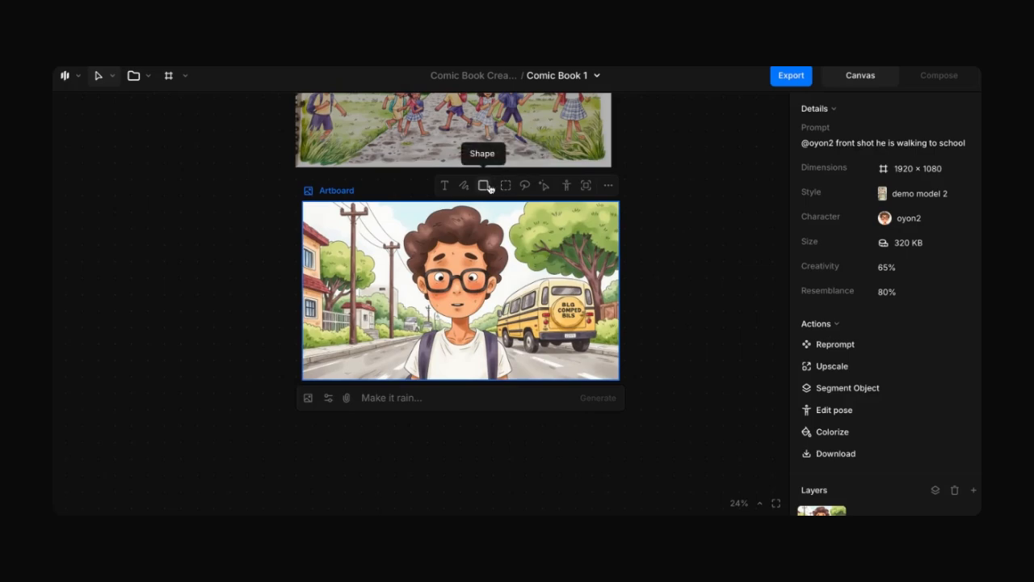
click(445, 189)
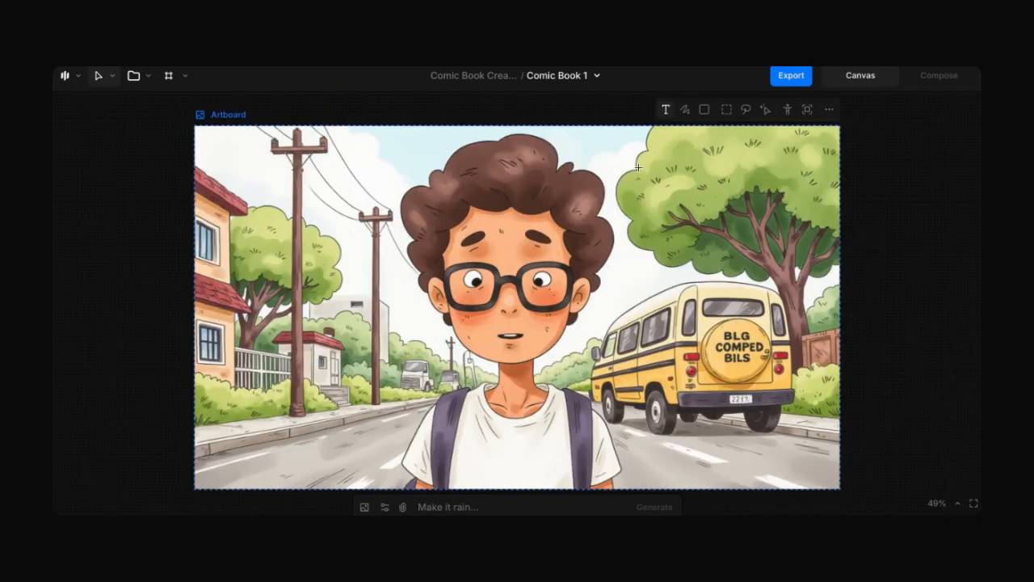
scroll(644, 324, down, 1)
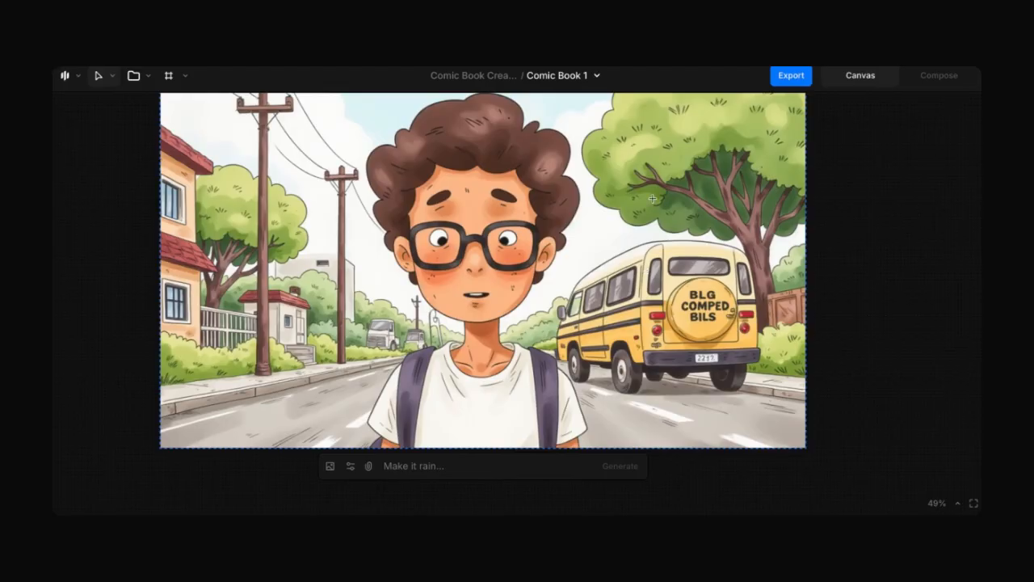
click(633, 151)
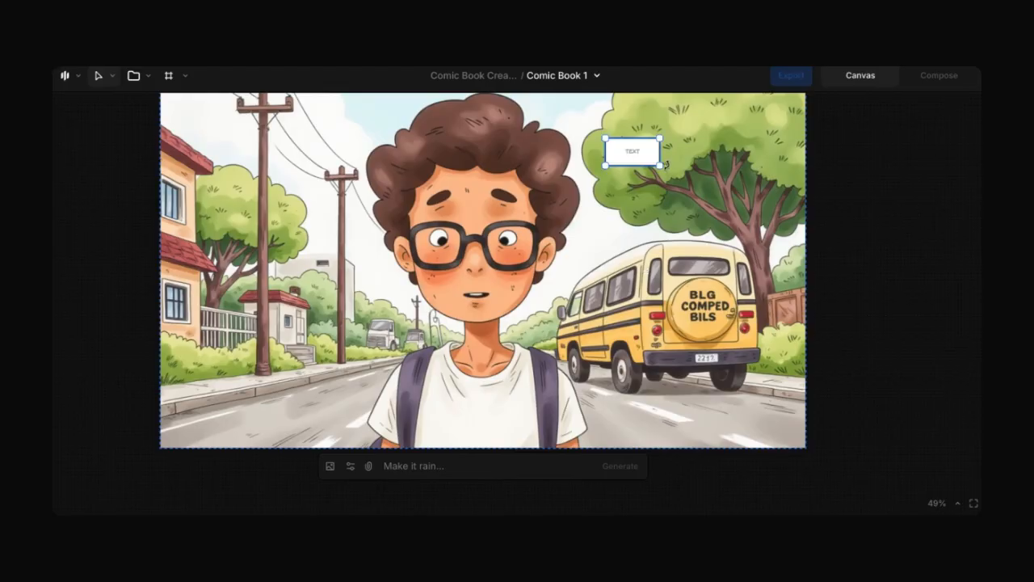
drag(661, 165, 767, 218)
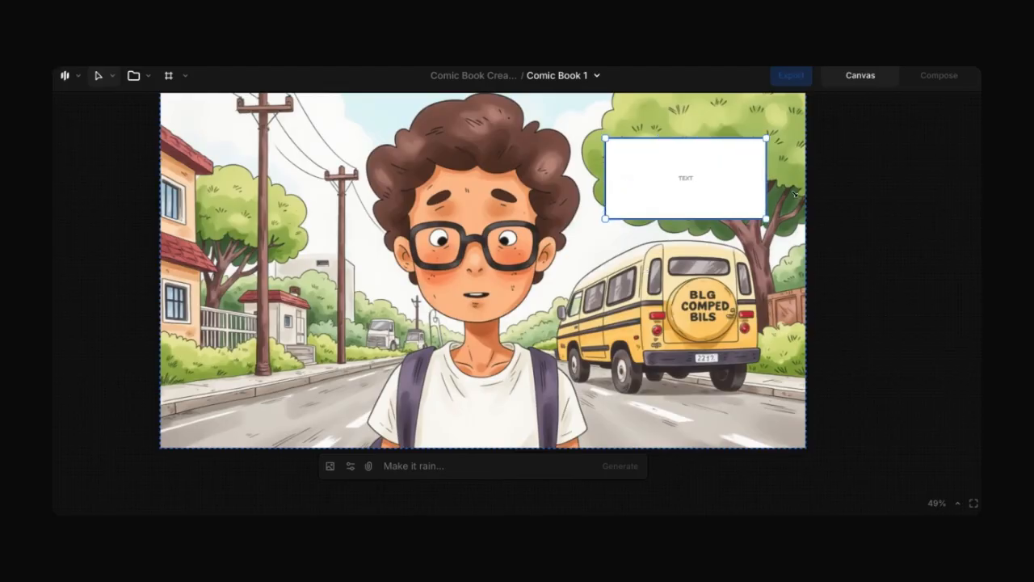
Enter "CAN'T WAIT TO TAKE ON THIS YEAR, TIME TO GET STRAIGHT A'S" in the text box above the bus.
double_click(687, 180)
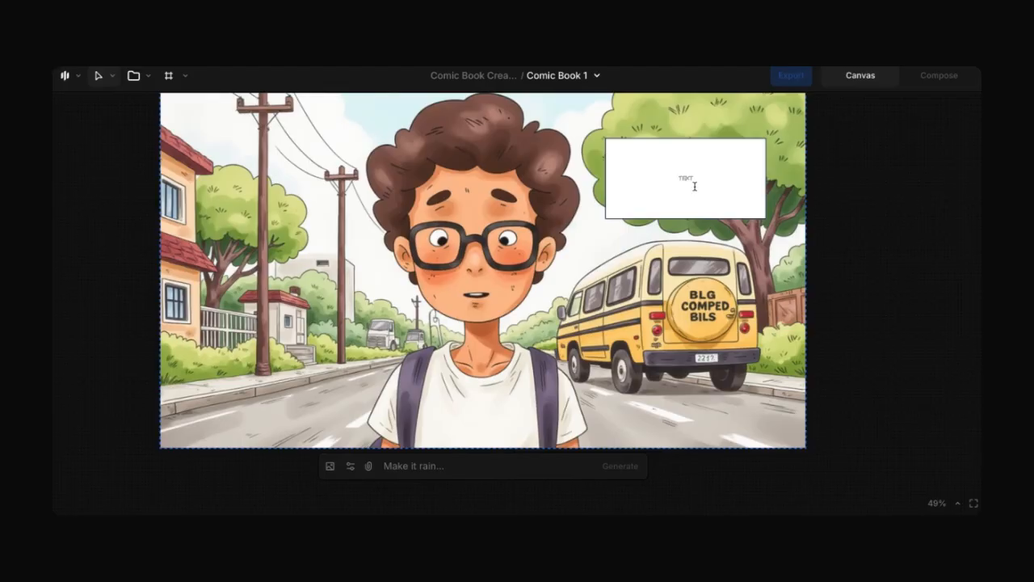
text(CAN'T WAIT TO)
text( DO)
key(BackSpace)
key(BackSpace)
text(TAKE ON THIS YEAR TIME TO GET STRAIGHT)
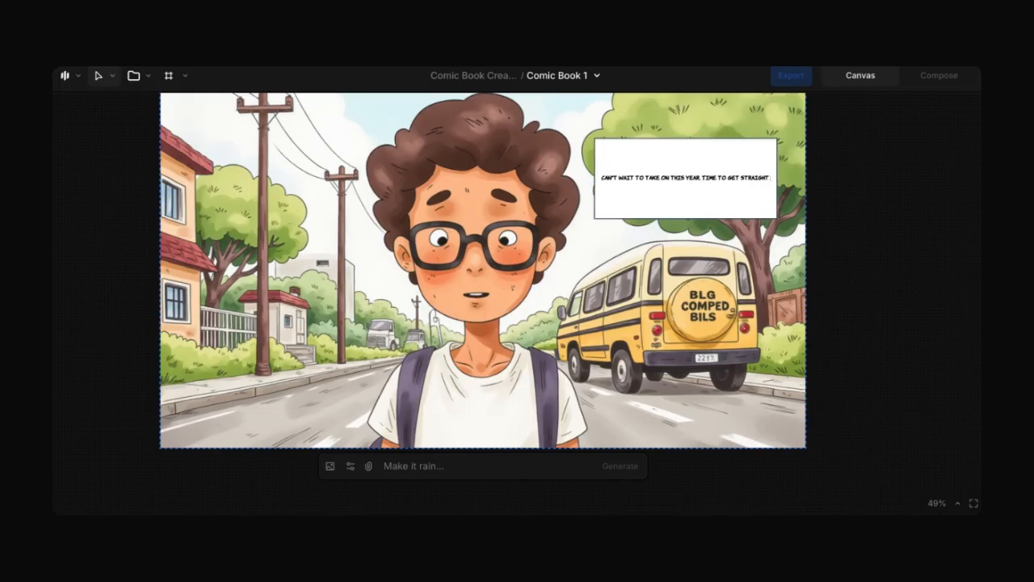
text( A'S)
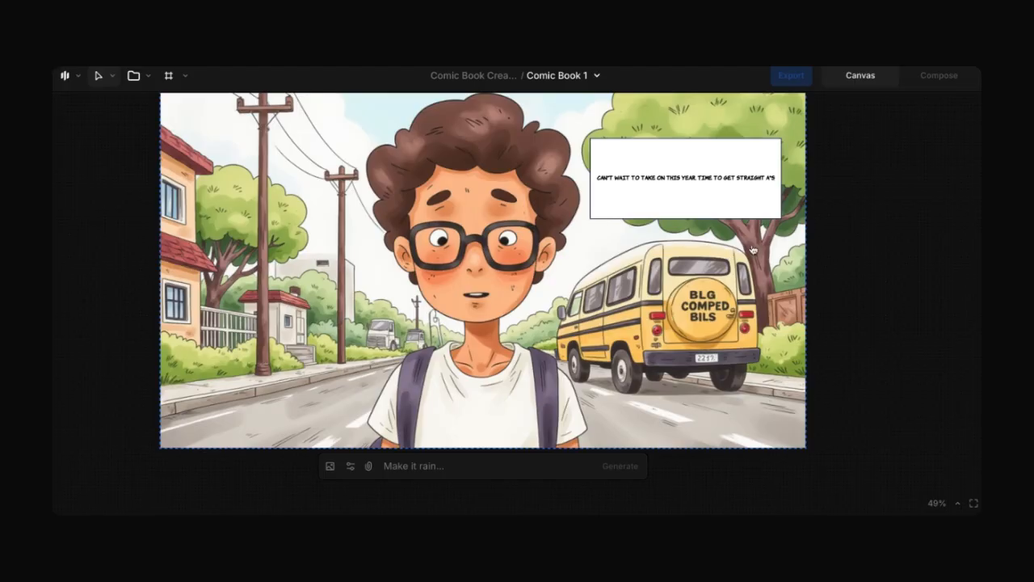
click(888, 210)
scroll(889, 210, down, 4)
scroll(889, 210, down, 2)
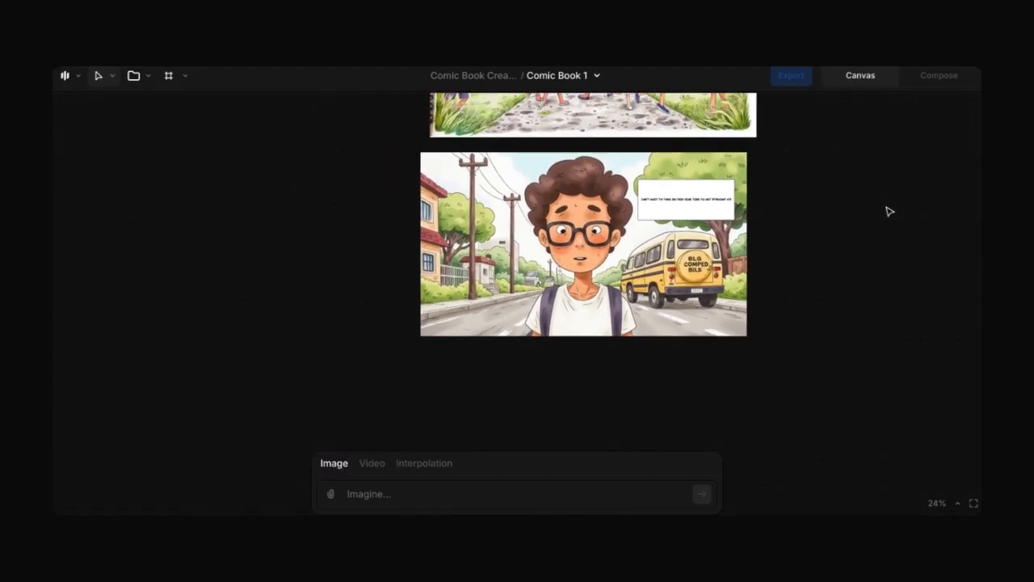
scroll(890, 211, right, 1)
scroll(889, 212, up, 1)
scroll(889, 212, down, 2)
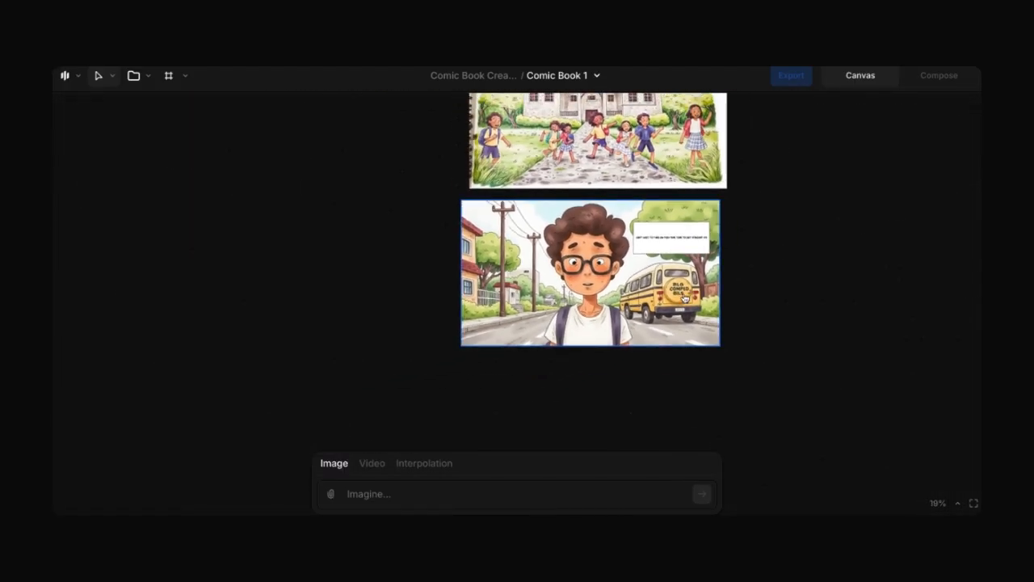
Align the boy's image with the left and right edges of the school image above it and deselect it.
mouse_move(684, 295)
mouse_down()
mouse_move(699, 293)
mouse_move(690, 294)
mouse_up()
click(606, 430)
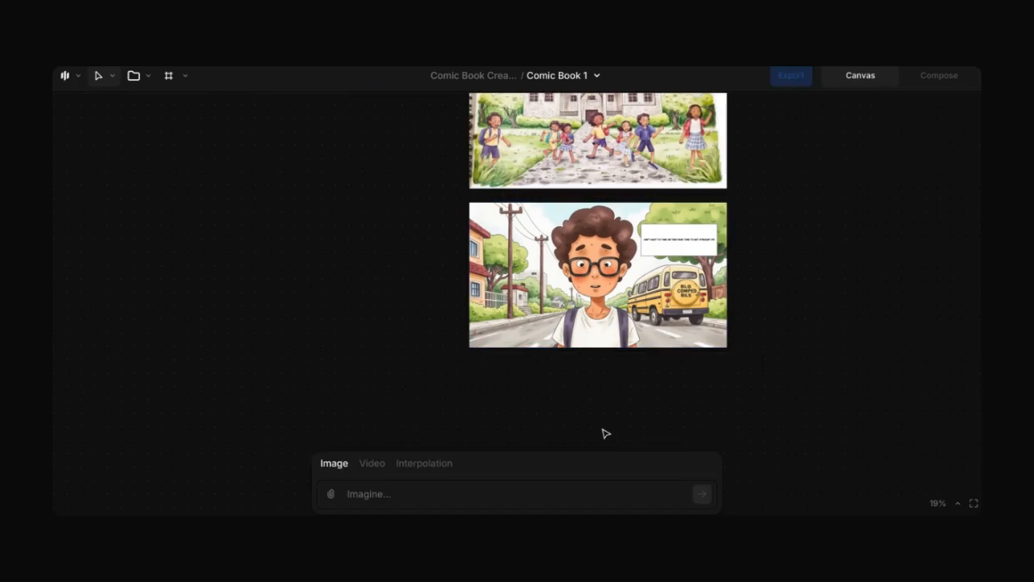
scroll(606, 433, down, 2)
scroll(606, 433, right, 1)
scroll(598, 430, up, 2)
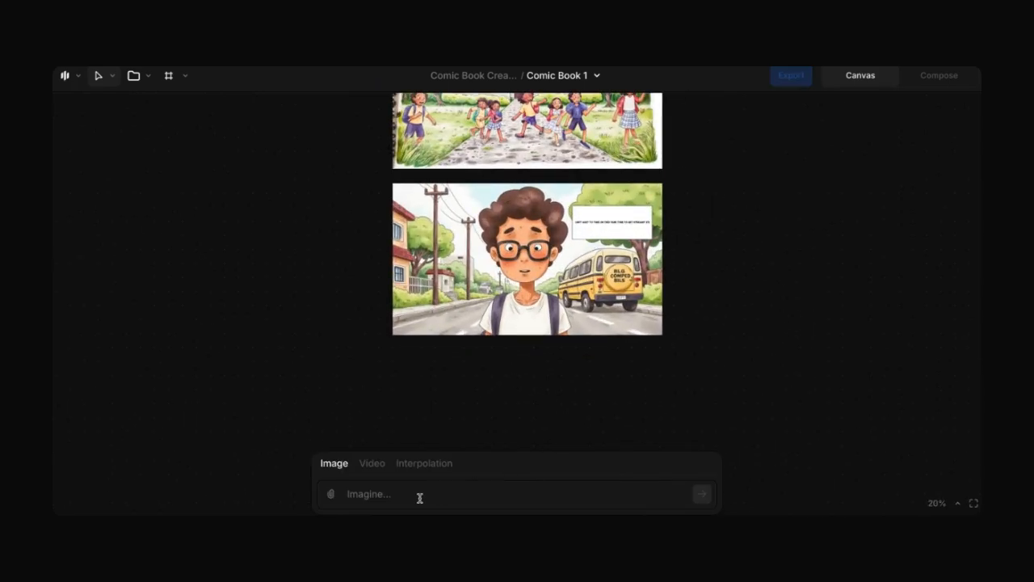
Enter the image prompt "a beautiful school girl walking to School".
click(417, 493)
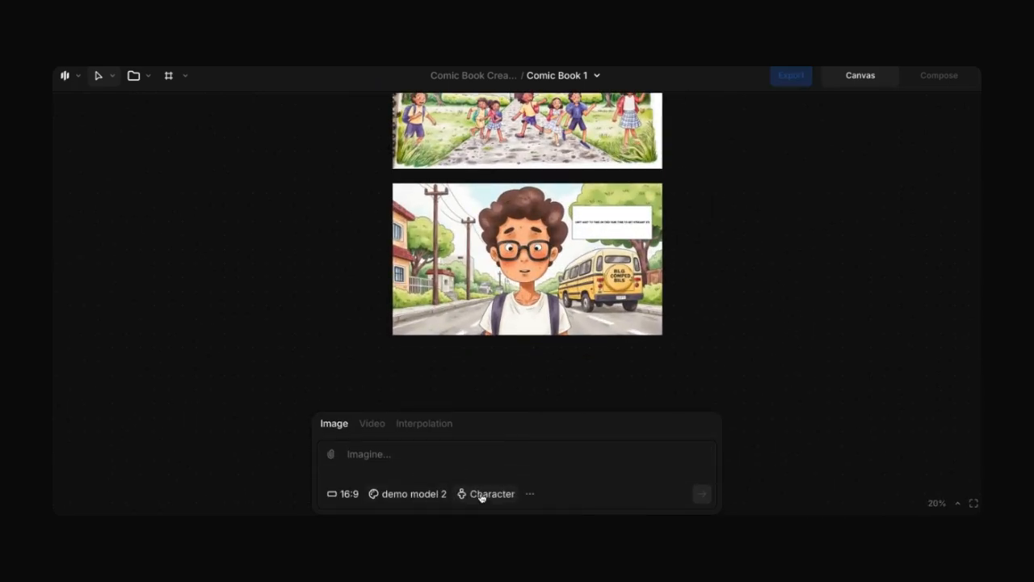
scroll(510, 365, down, 3)
scroll(510, 364, right, 1)
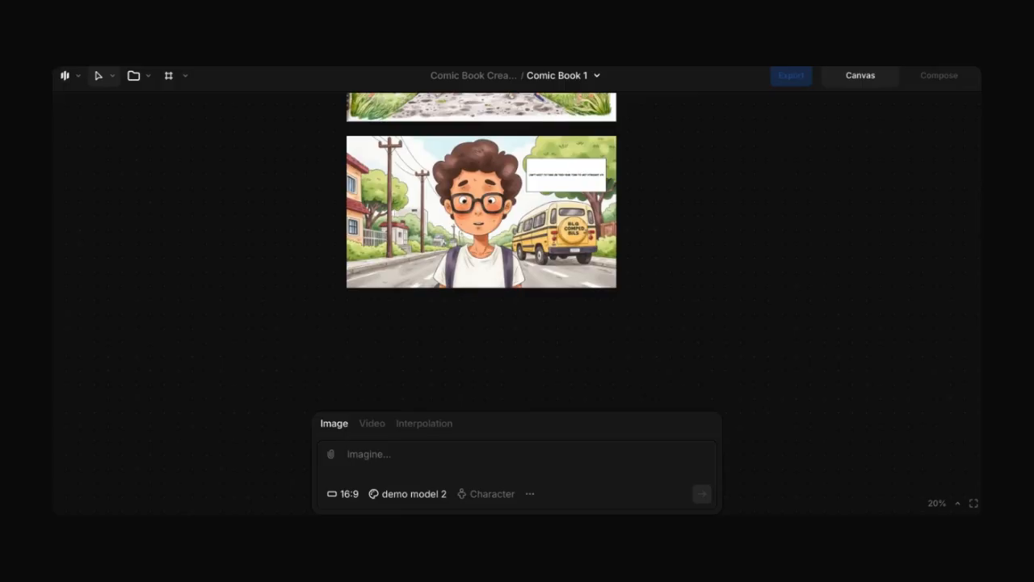
text(a beauti)
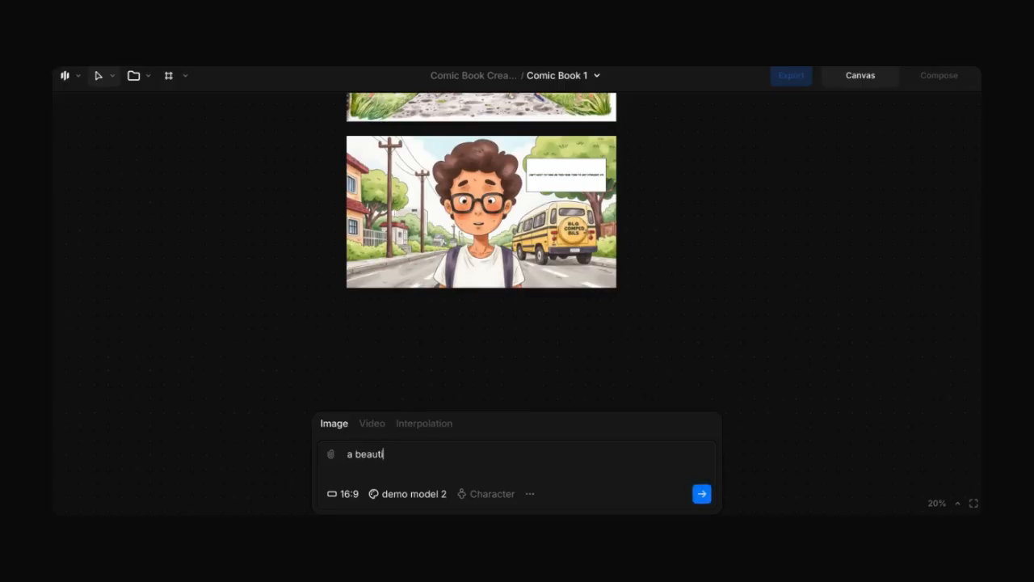
text(ful school girl walking to )
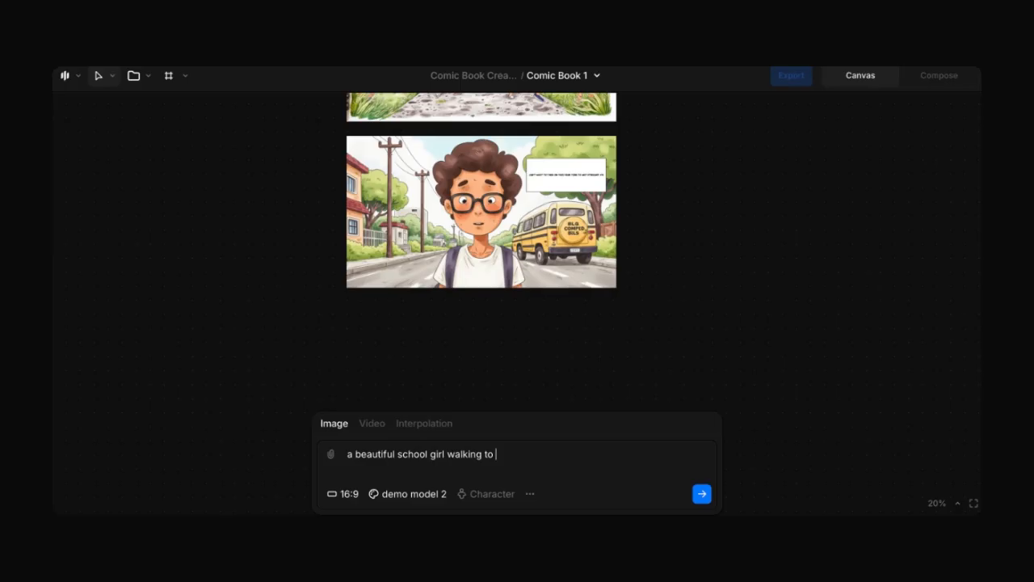
text(School)
Generate the school girl images at 16:9 with the demo model 2 style.
scroll(533, 334, down, 3)
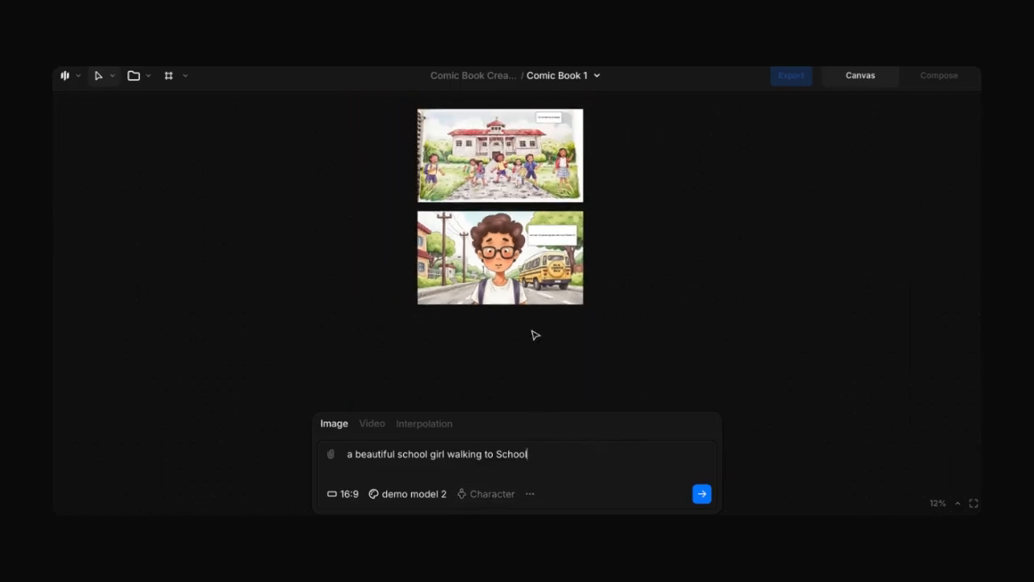
scroll(533, 334, up, 5)
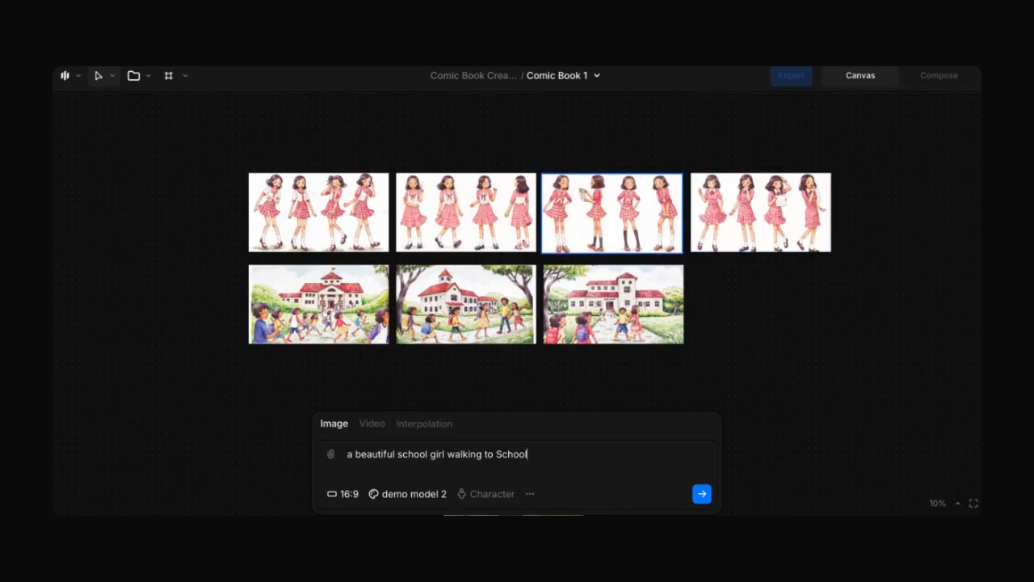
scroll(572, 203, down, 3)
scroll(568, 234, down, 2)
scroll(564, 255, up, 4)
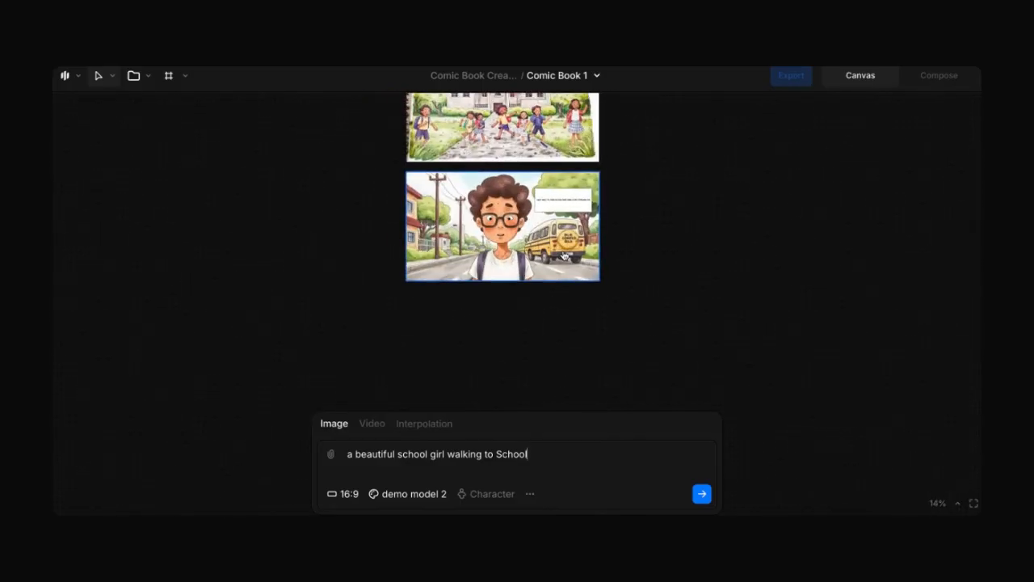
scroll(565, 255, up, 1)
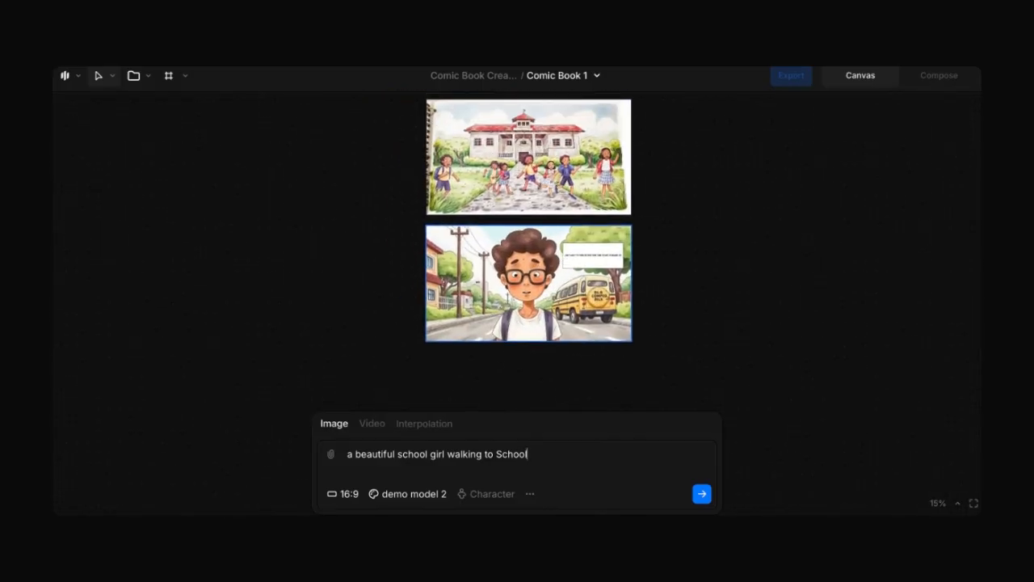
scroll(563, 262, up, 1)
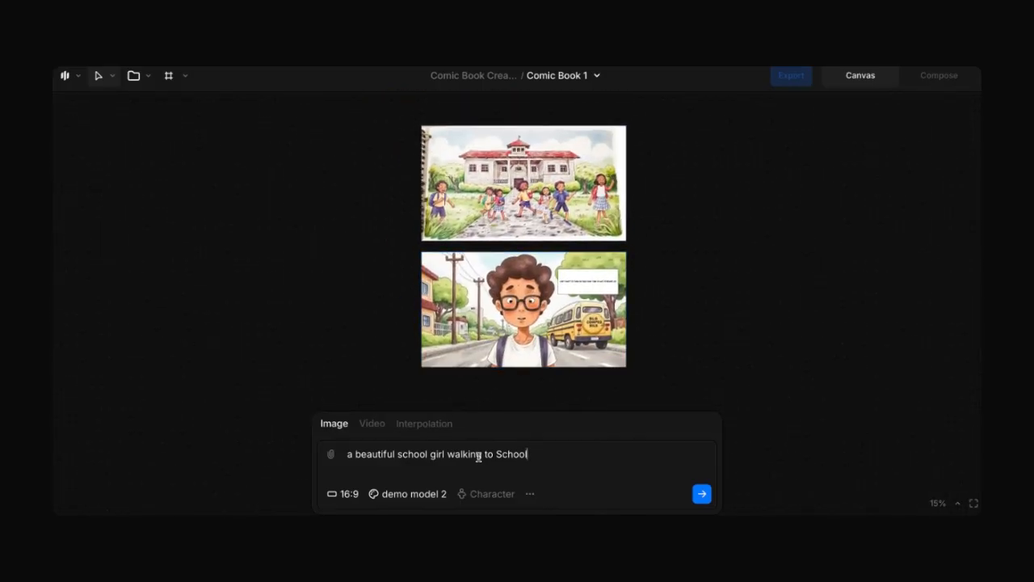
triple_click(368, 457)
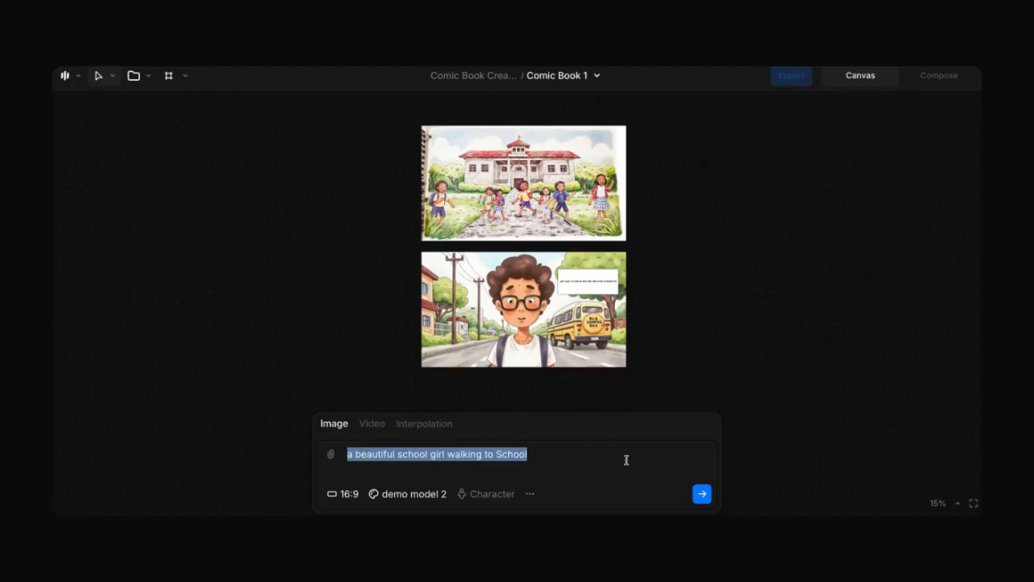
click(586, 461)
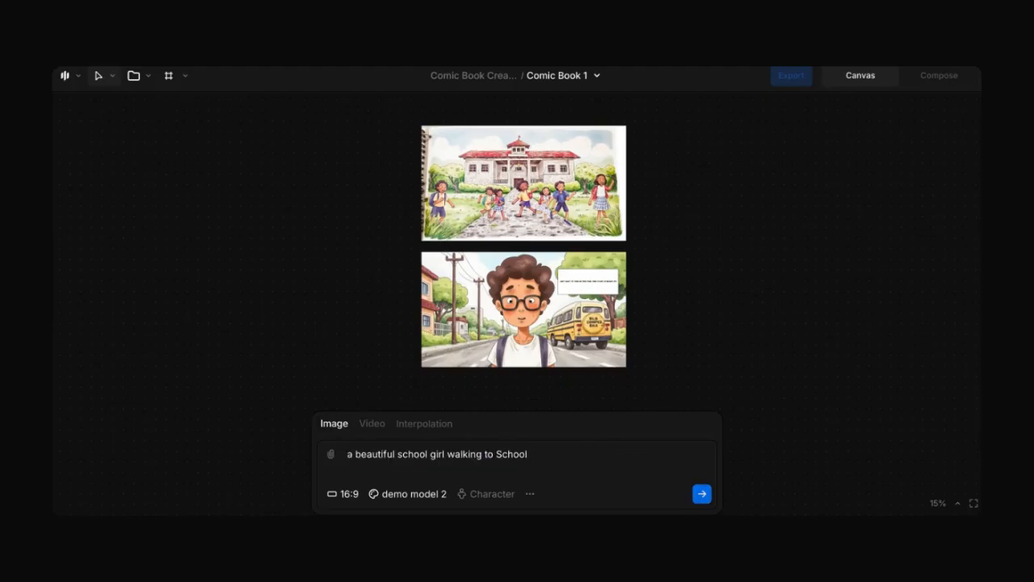
click(699, 494)
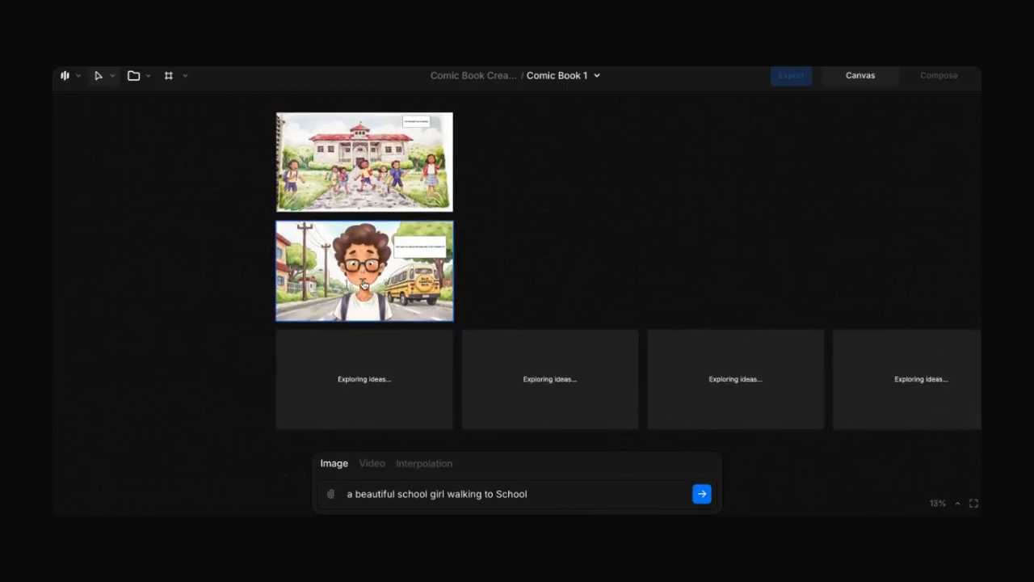
Move the boy's image up beside the school image, to its right, and deselect it.
drag(365, 285, 558, 171)
click(487, 263)
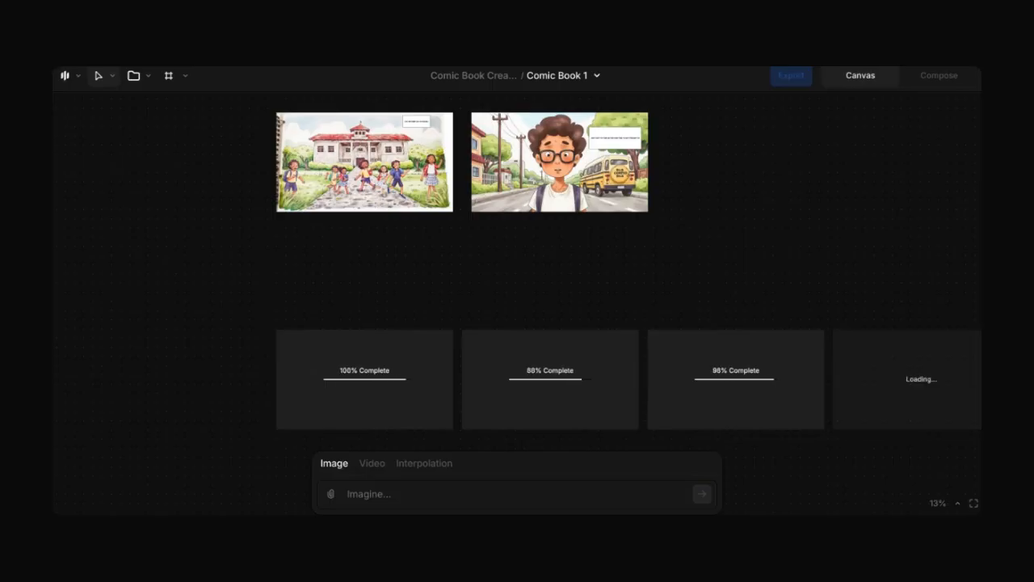
Examine the four new school girl images, especially the scene with the girl in the yellow checked dress on the path.
scroll(517, 291, down, 1)
scroll(518, 291, right, 1)
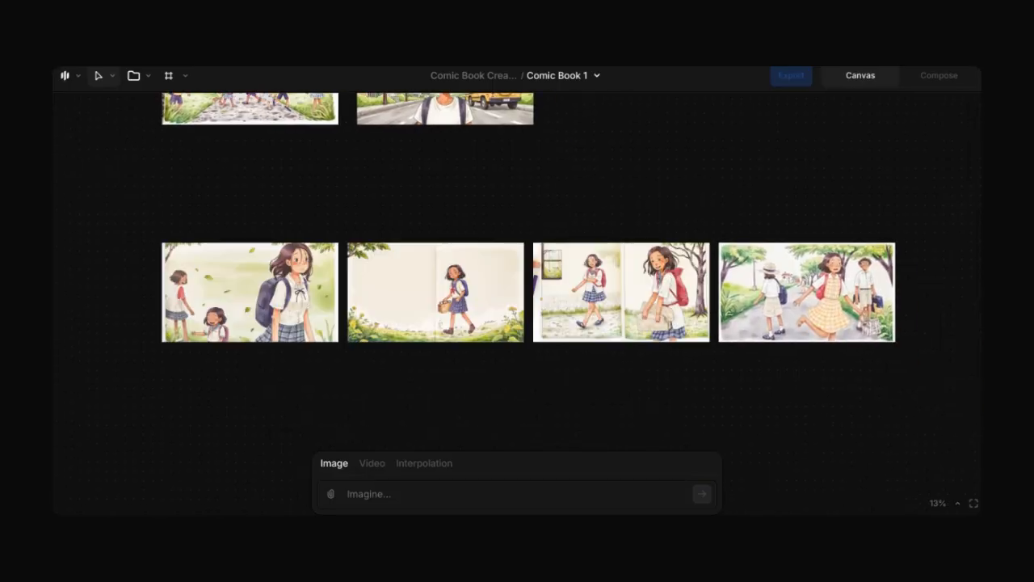
scroll(755, 291, right, 2)
scroll(754, 290, down, 1)
scroll(679, 292, up, 5)
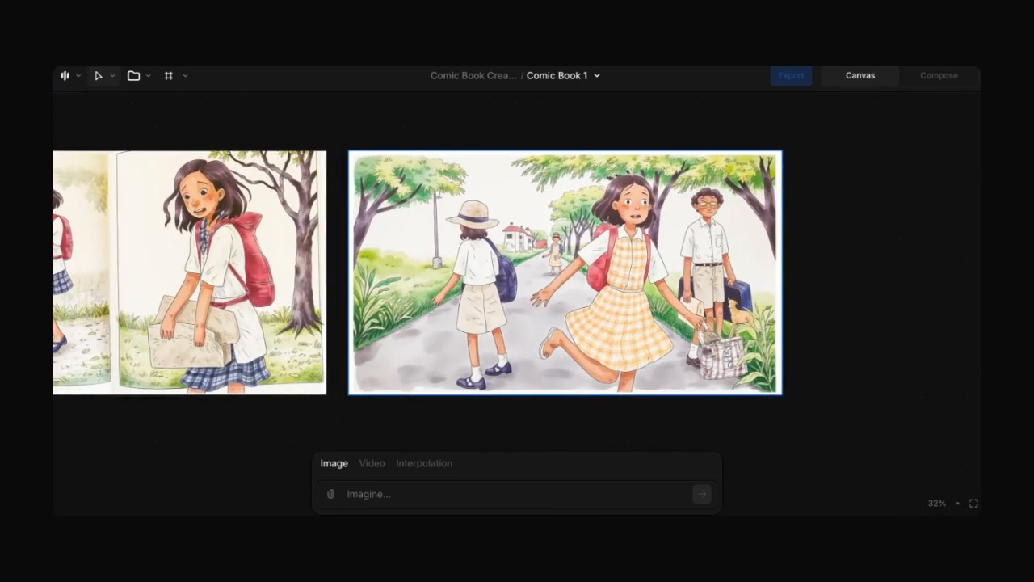
scroll(710, 243, down, 4)
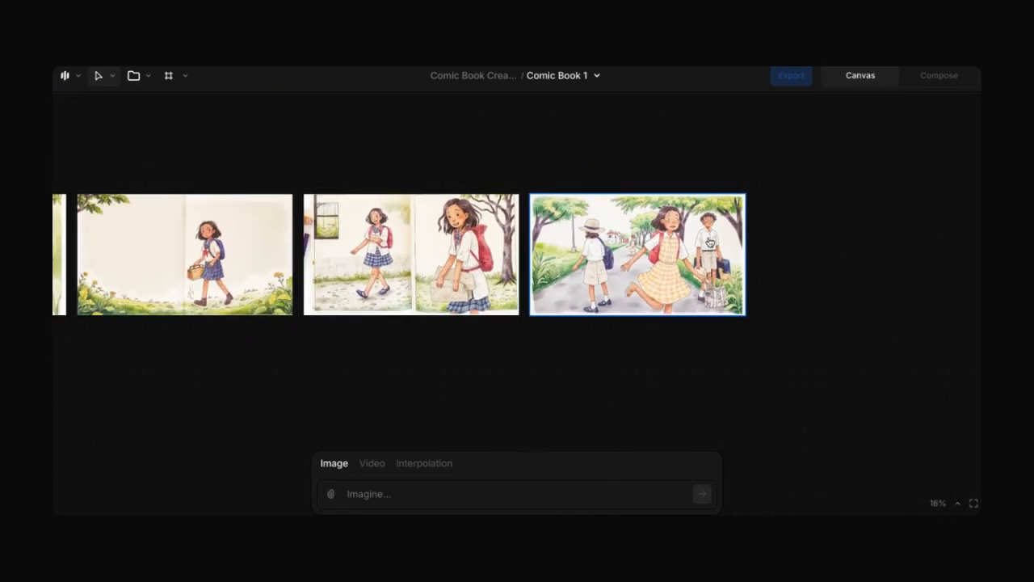
scroll(639, 305, up, 4)
click(700, 217)
scroll(701, 216, down, 2)
scroll(701, 217, down, 3)
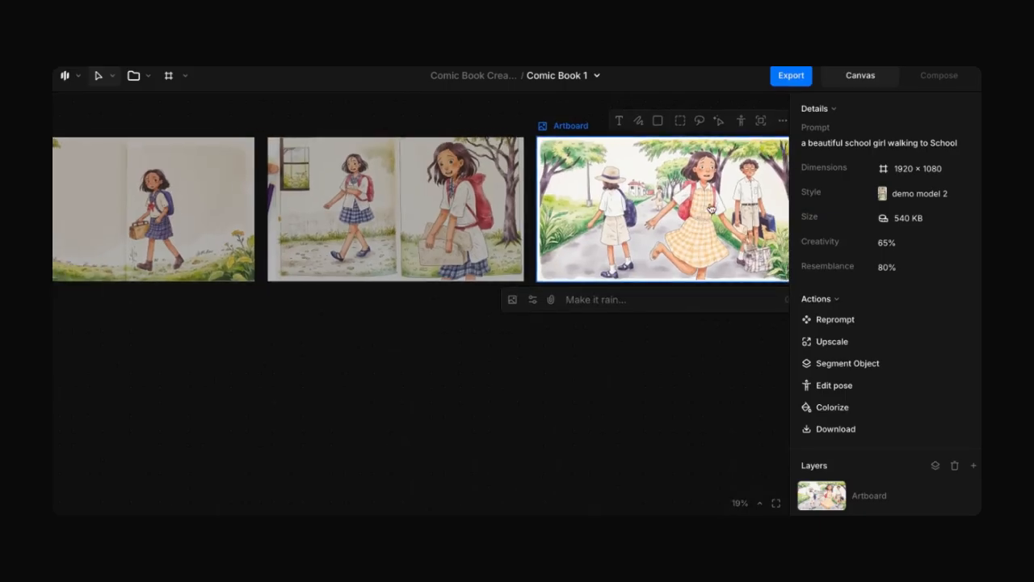
Delete the first three school girl images, keeping the one with the yellow checked dress.
click(444, 349)
scroll(444, 349, left, 2)
scroll(445, 349, up, 1)
drag(279, 192, 303, 196)
click(510, 173)
drag(658, 189, 350, 299)
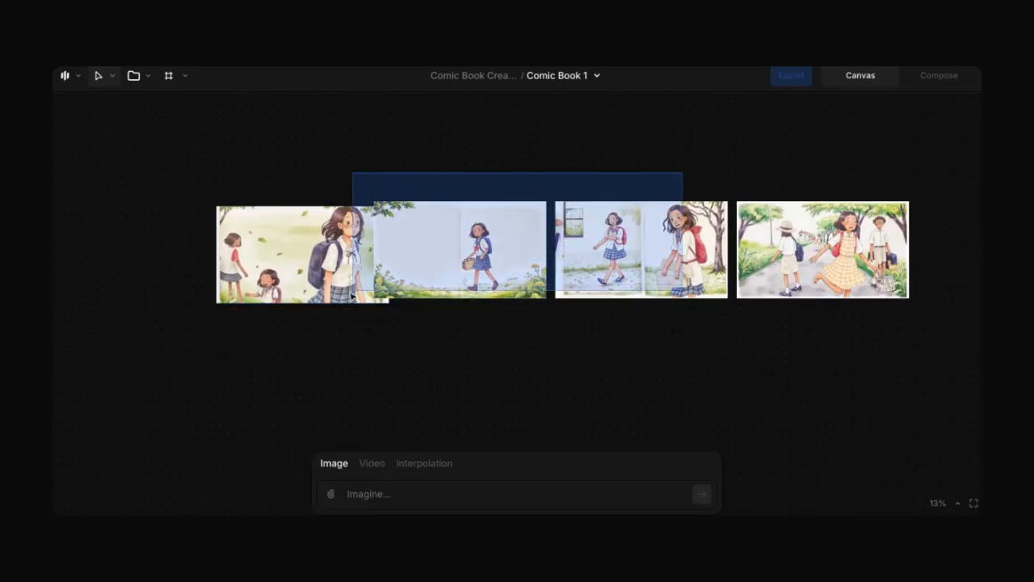
key(Delete)
Move the remaining school girl image up below the school image and deselect it.
drag(812, 260, 521, 254)
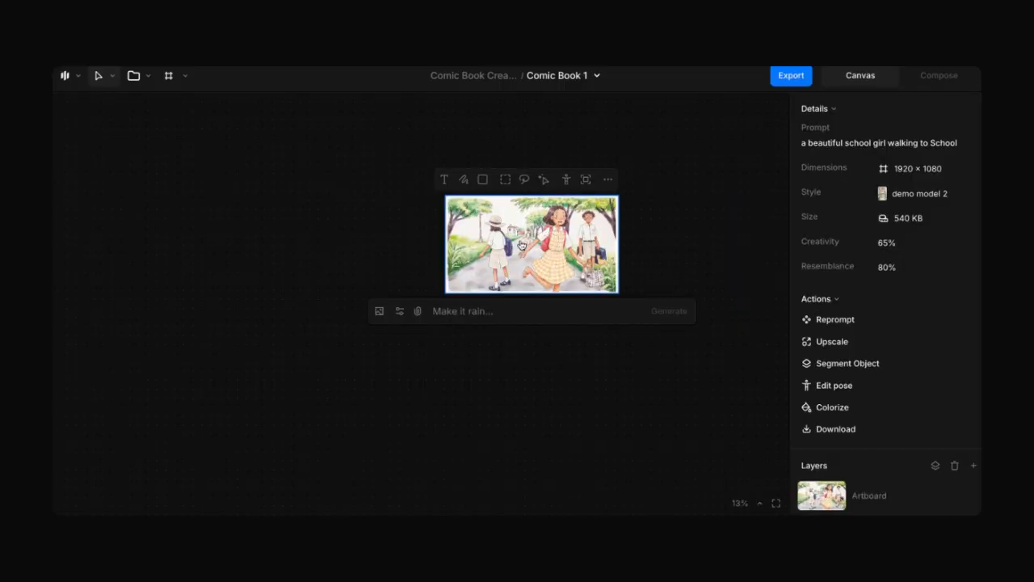
scroll(520, 246, up, 5)
scroll(540, 243, down, 5)
scroll(539, 243, up, 3)
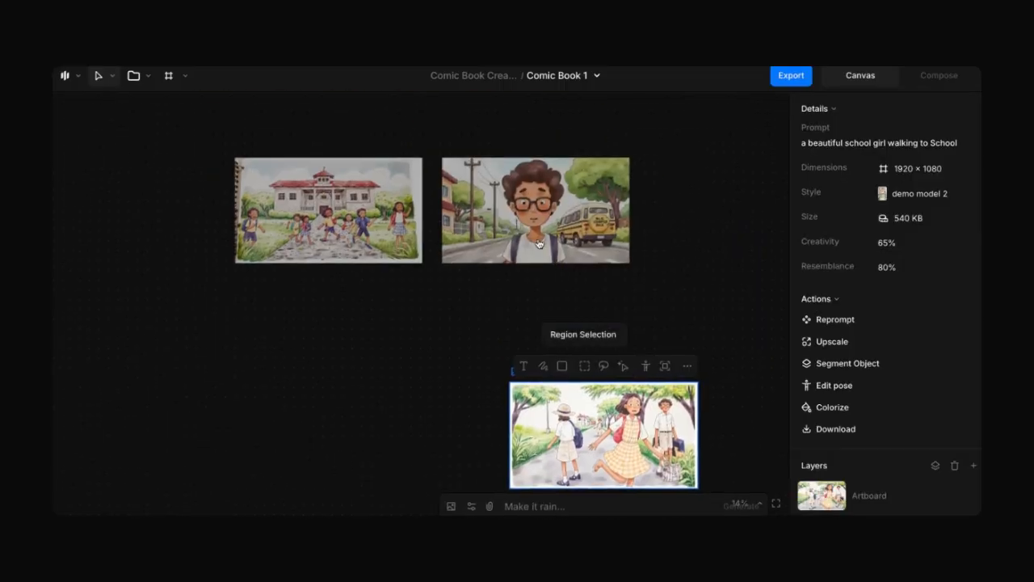
drag(575, 408, 328, 311)
click(529, 377)
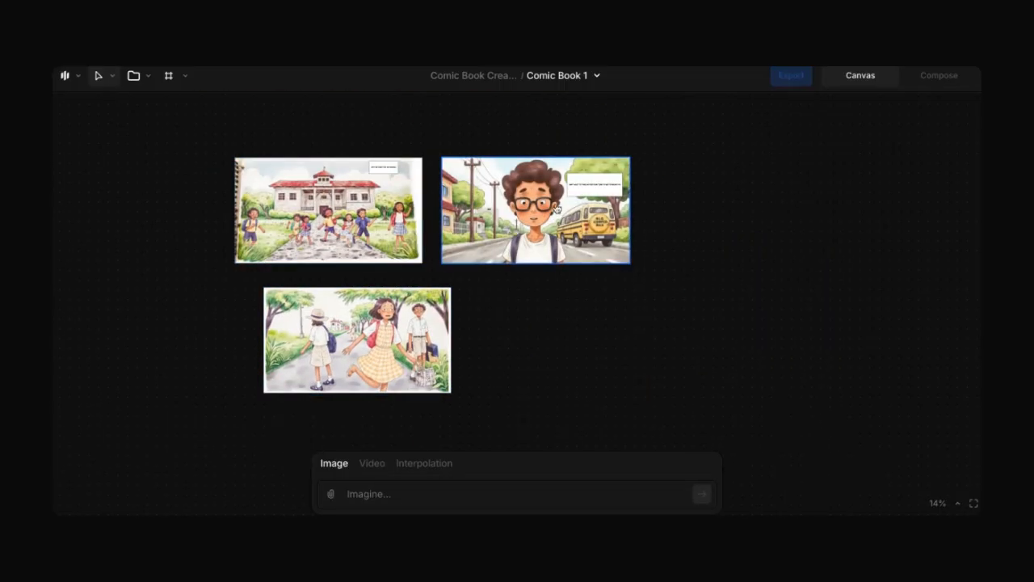
Use Object Selection on the school girl image to mark the running girl with include points across her face, arms, dress and legs.
scroll(307, 361, up, 3)
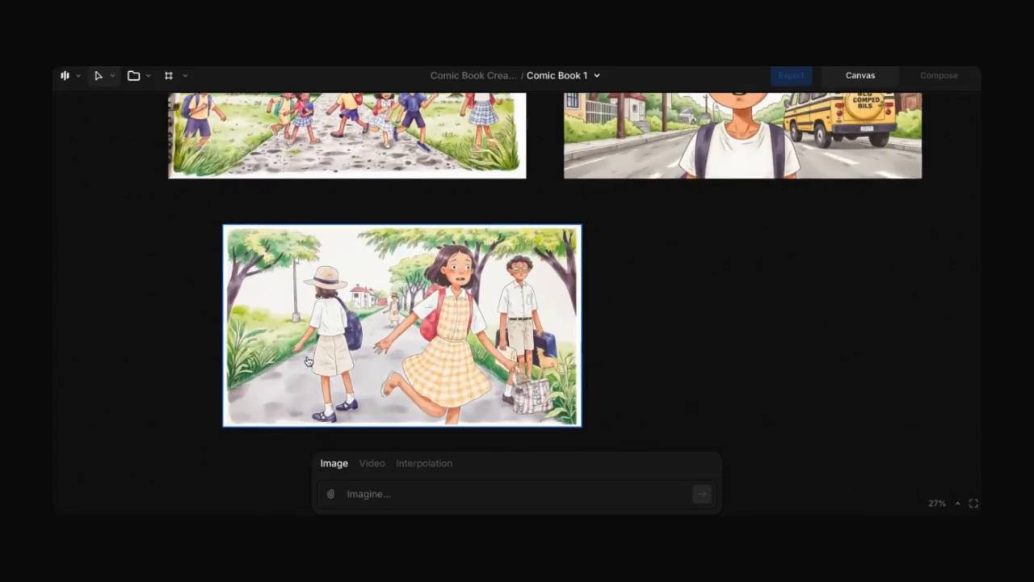
scroll(323, 365, down, 2)
click(336, 370)
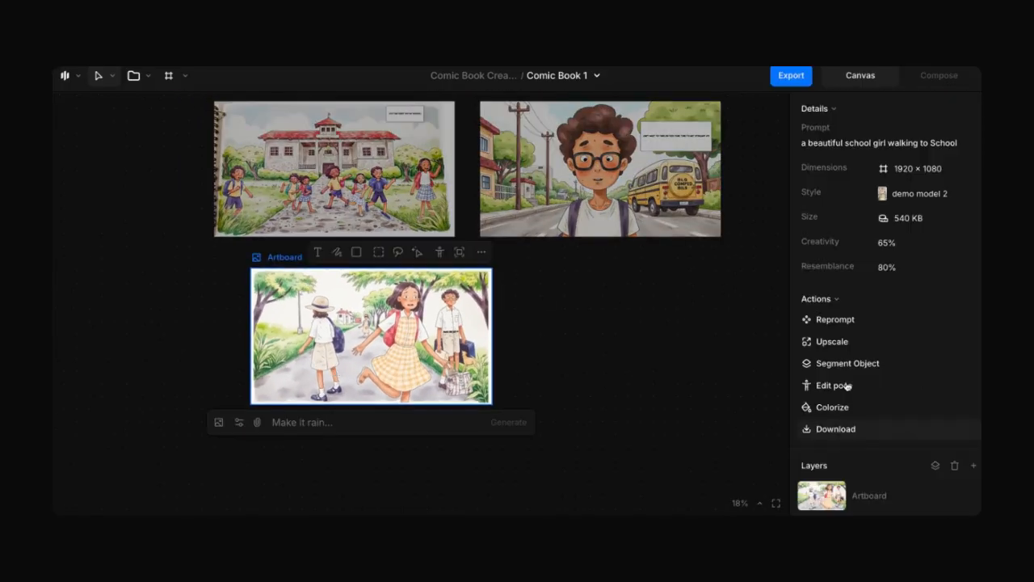
scroll(378, 315, up, 2)
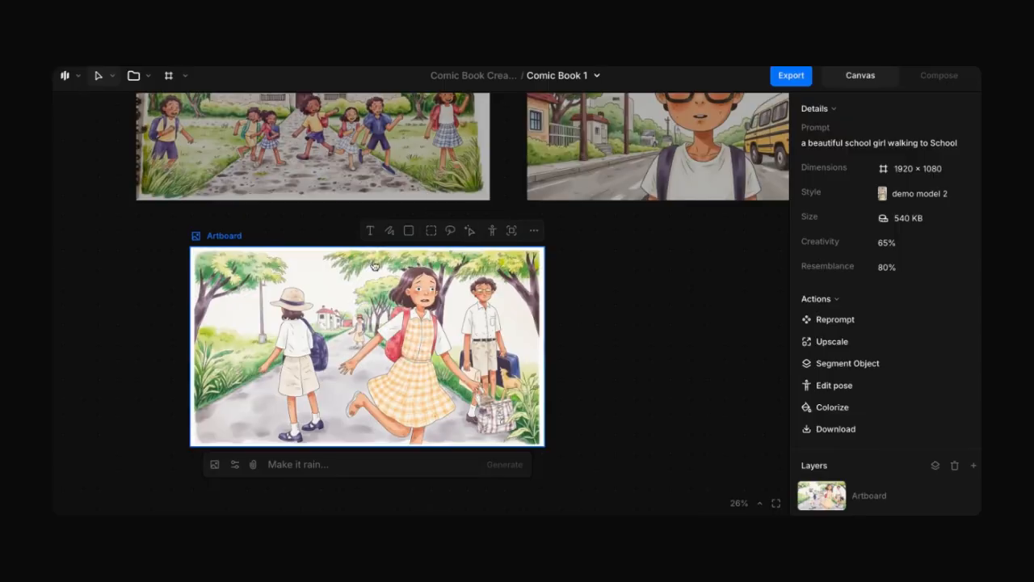
click(469, 232)
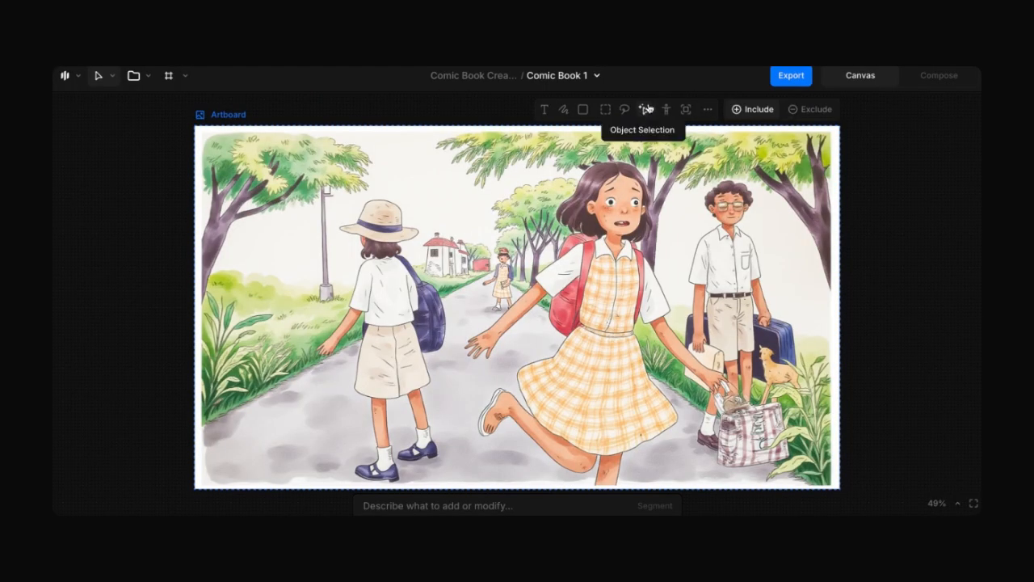
click(616, 198)
click(606, 265)
click(540, 291)
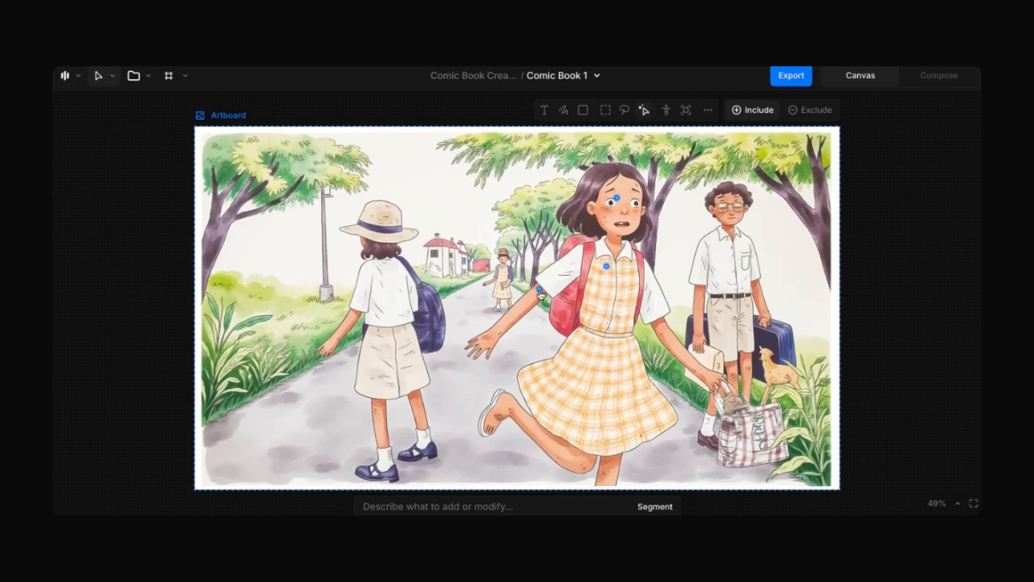
click(488, 337)
click(491, 423)
click(510, 403)
click(576, 457)
click(564, 386)
click(614, 344)
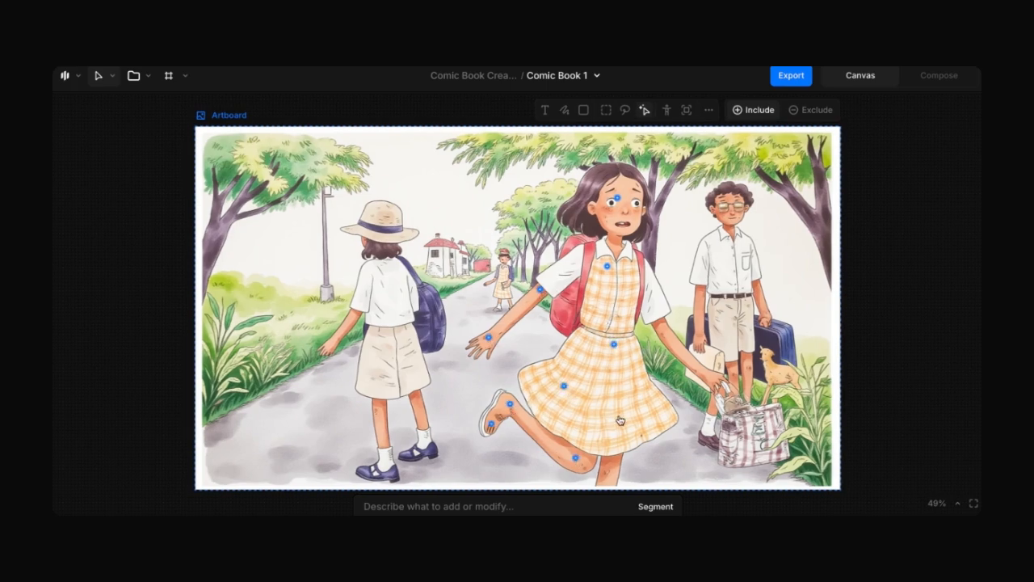
click(616, 416)
click(610, 471)
click(649, 406)
click(612, 377)
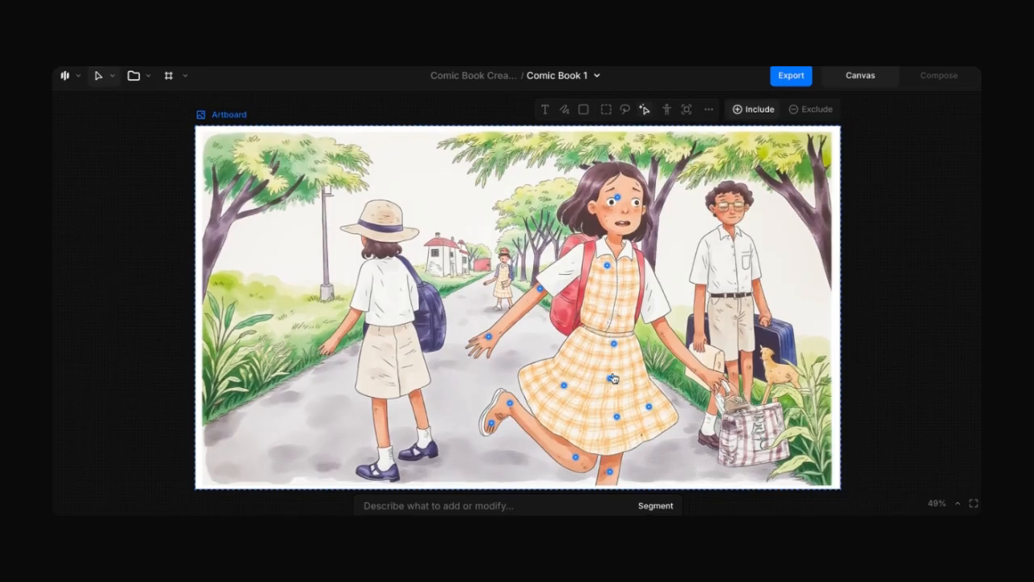
click(651, 293)
click(681, 352)
click(716, 378)
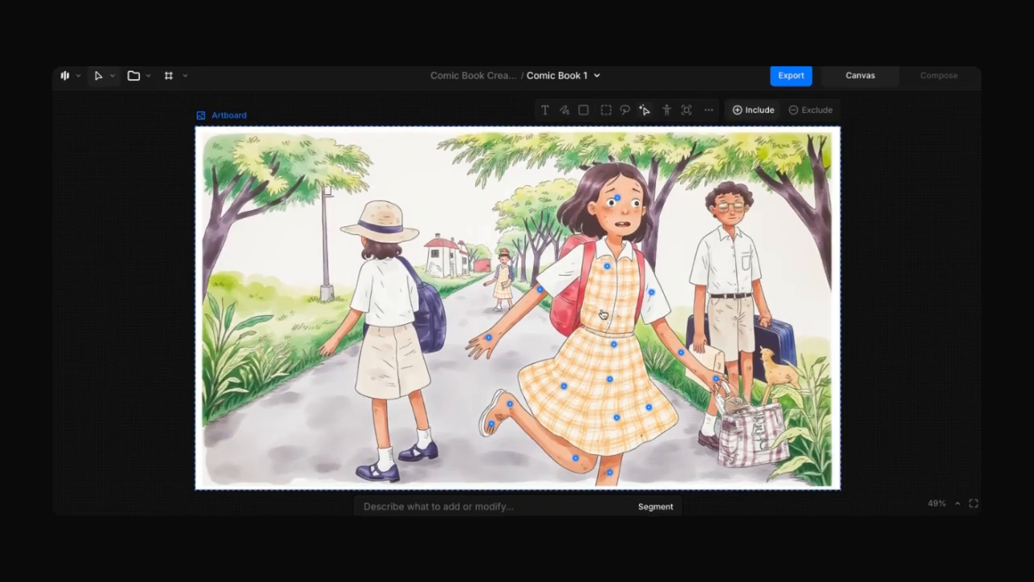
Add more include points on the running girl's hair, face and torso.
scroll(568, 421, down, 2)
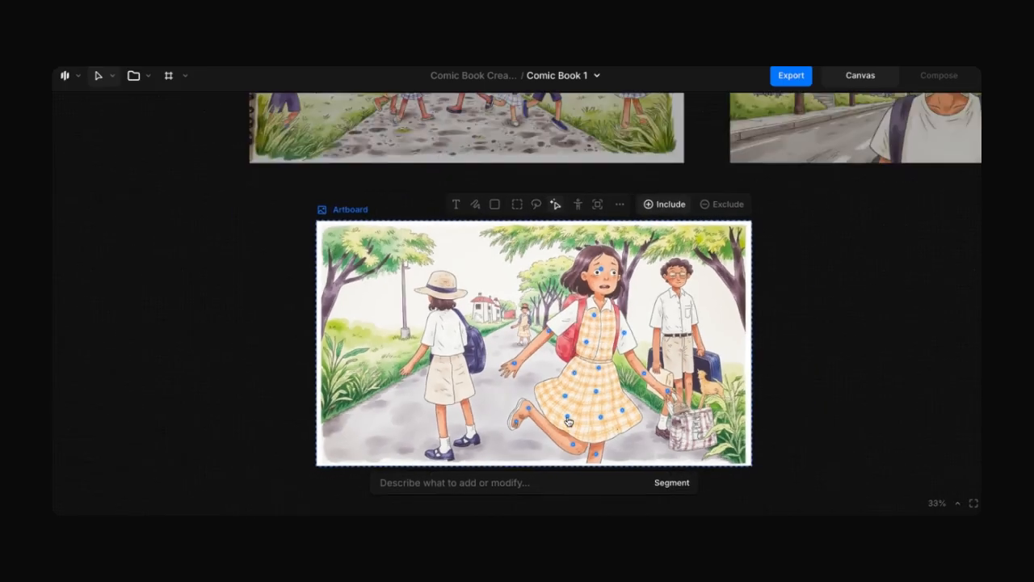
scroll(568, 421, down, 1)
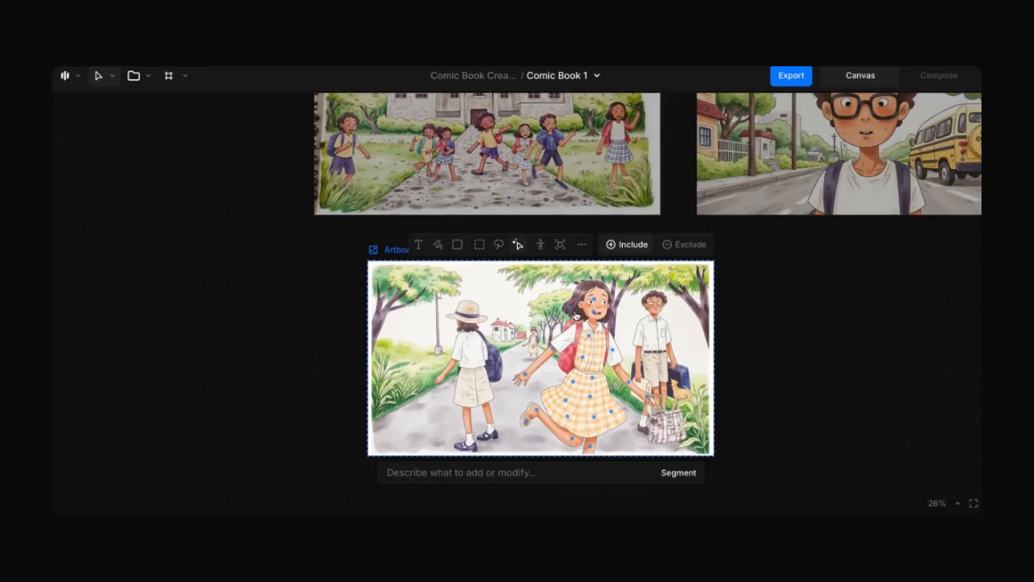
scroll(608, 301, up, 3)
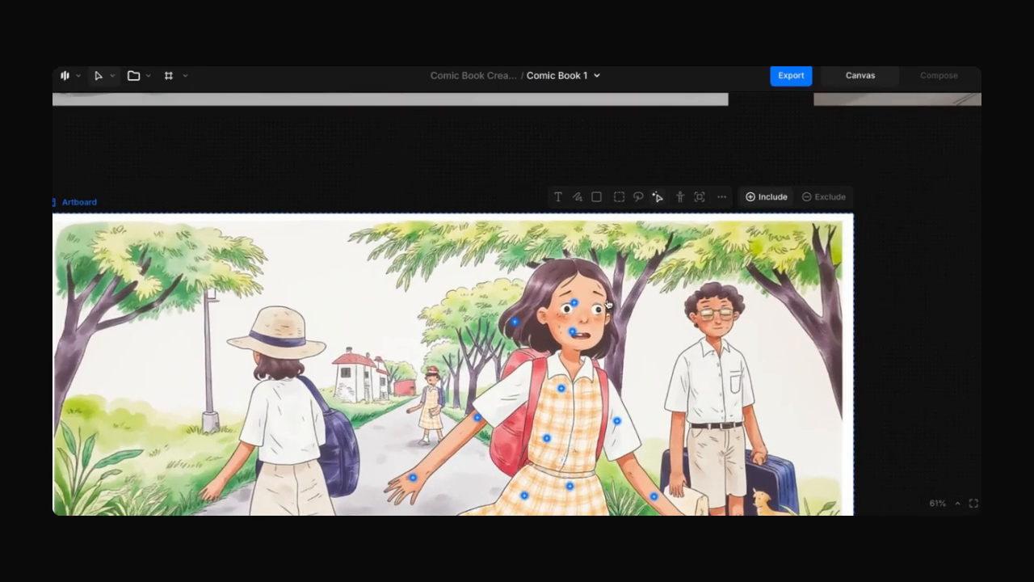
click(602, 273)
click(555, 270)
click(602, 344)
scroll(639, 347, down, 3)
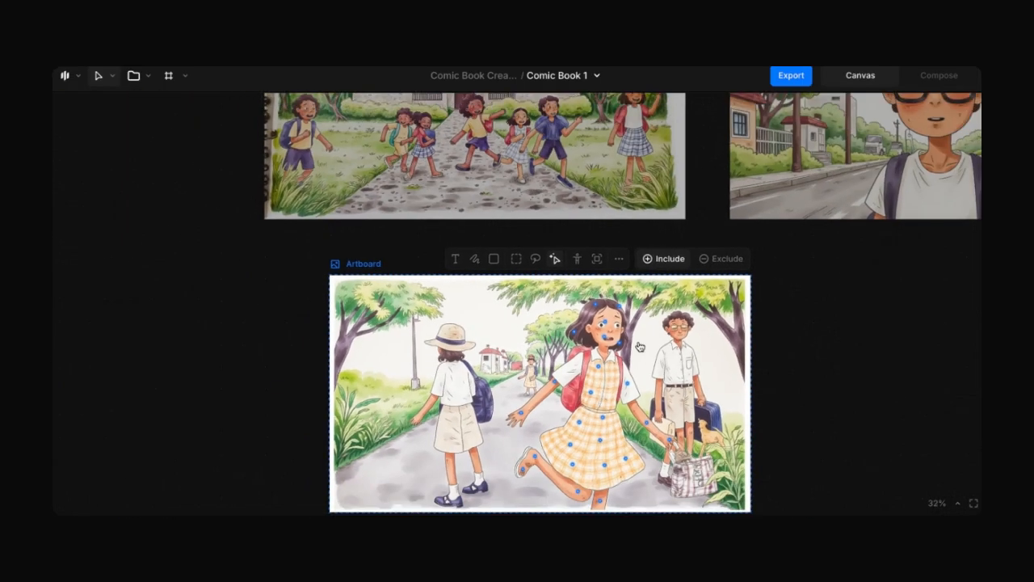
Run the segmentation on the marked running girl to separate her into her own layer.
scroll(639, 347, down, 2)
click(713, 475)
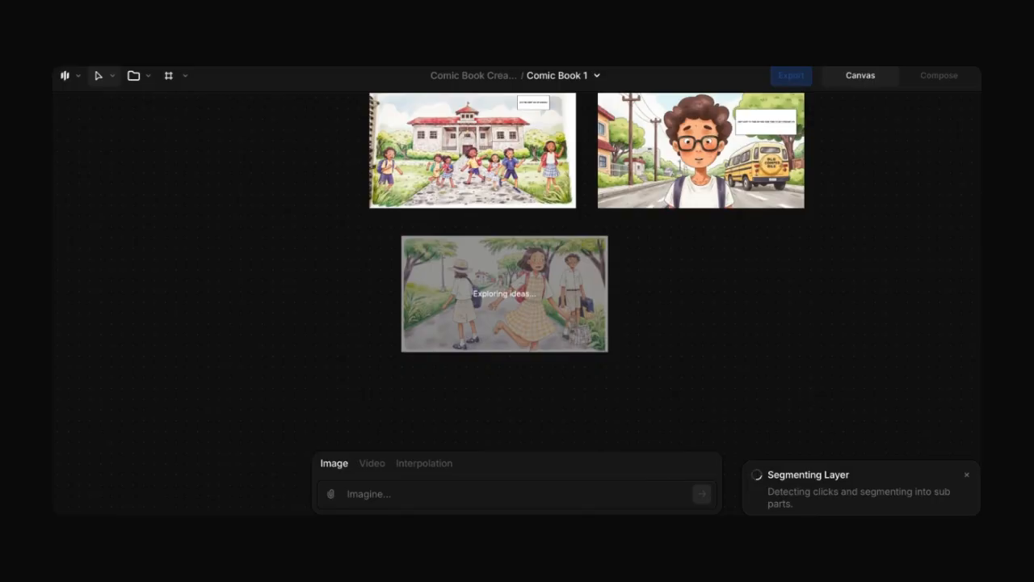
Generate 16:9 images with demo model 2 from the prompt "background of a walking pathway to school".
click(450, 495)
text(backgrou)
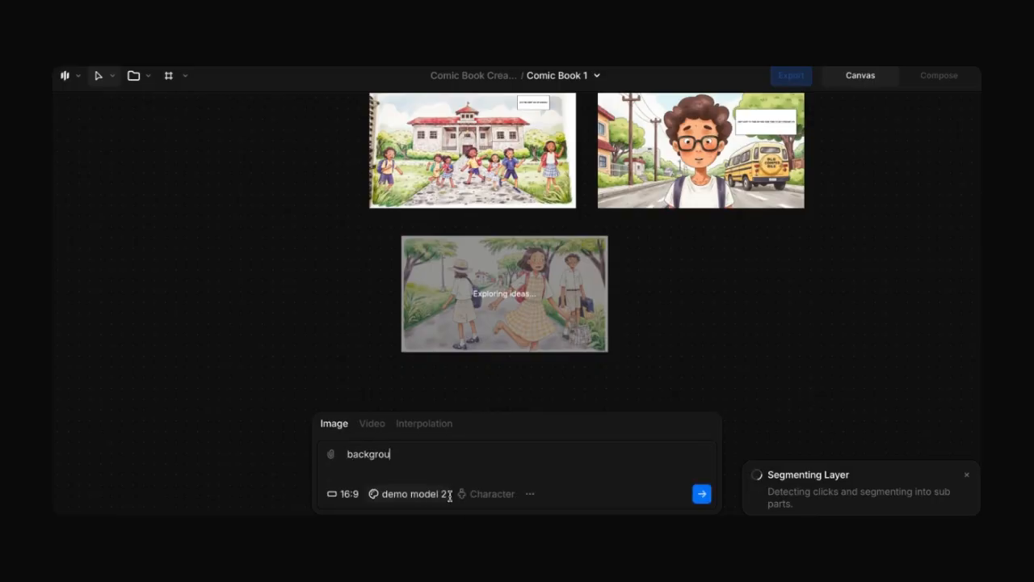
text(nd of a walking pathway to school)
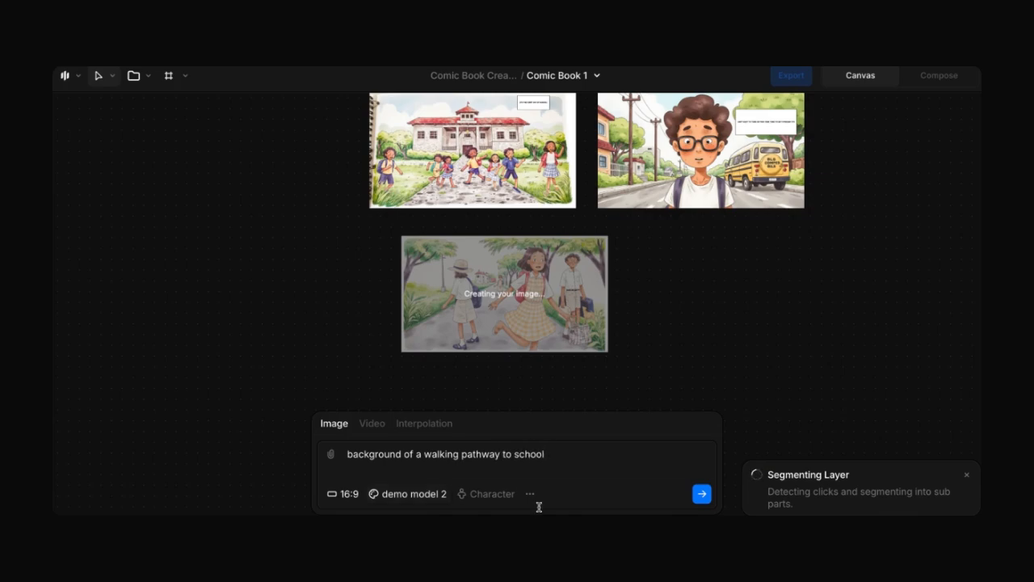
click(702, 494)
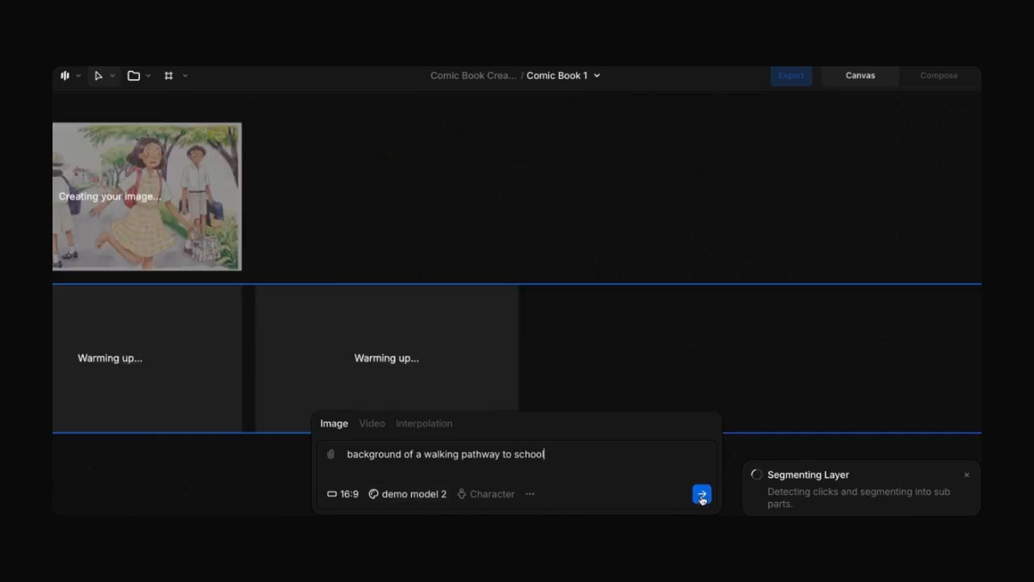
Delete the first three walking pathway images, keeping the one with the dog and the children under the trees.
scroll(842, 381, down, 2)
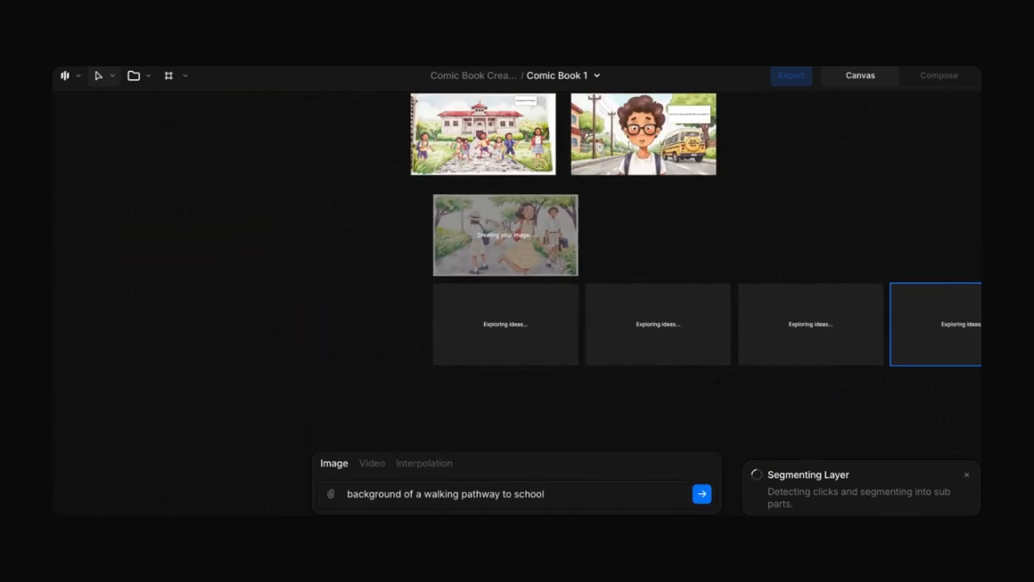
scroll(685, 240, right, 1)
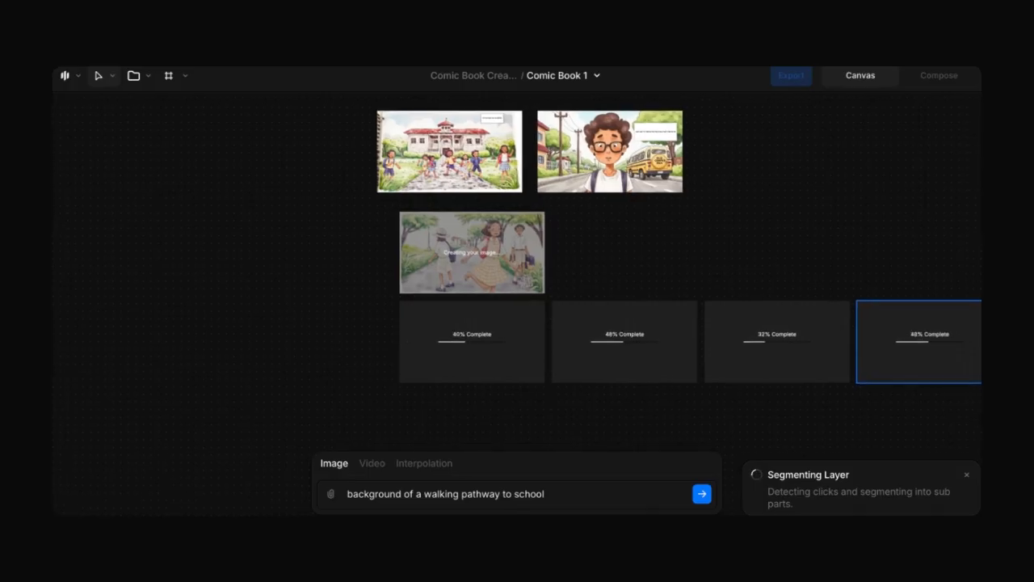
scroll(733, 385, right, 3)
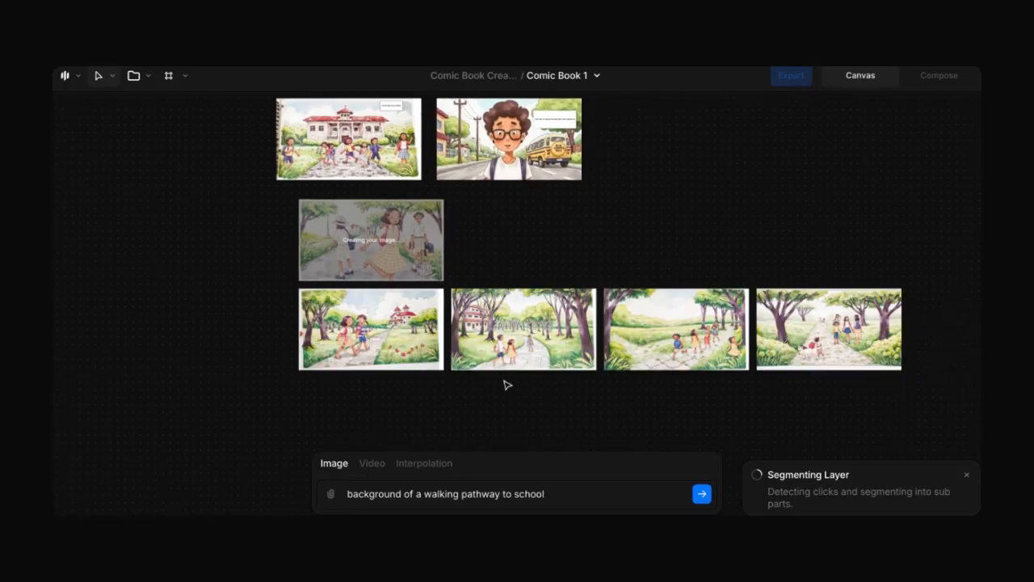
scroll(811, 303, right, 2)
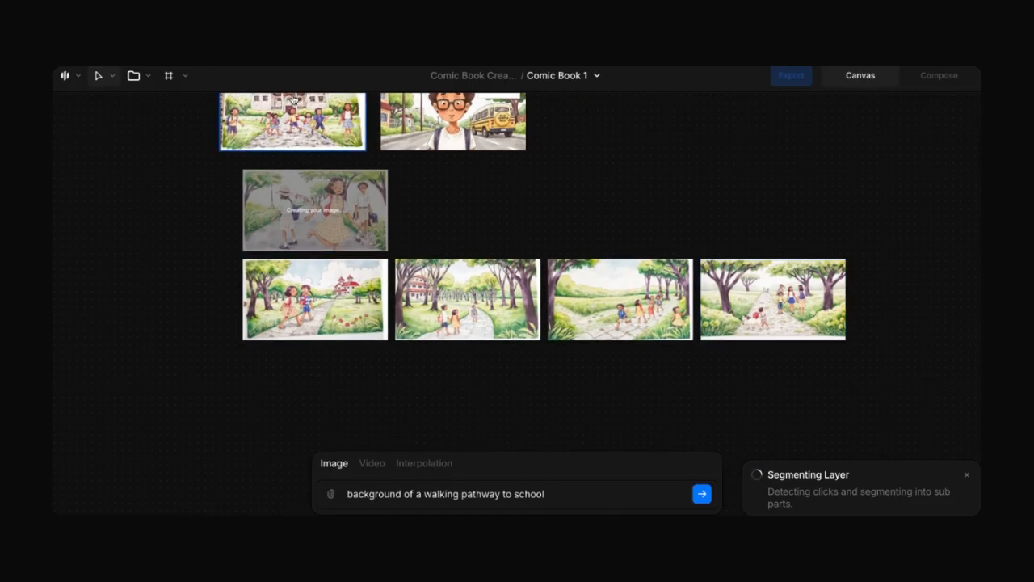
ctrl+scroll(777, 293, up, 5)
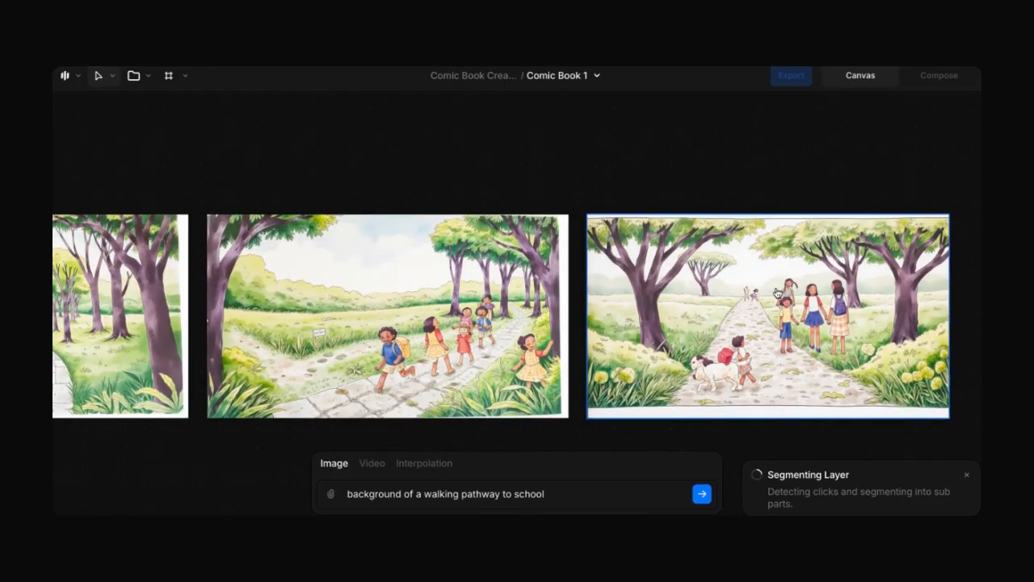
ctrl+scroll(777, 292, down, 3)
drag(610, 190, 245, 334)
click(482, 418)
drag(549, 423, 176, 342)
key(Delete)
Move the remaining walking pathway image up beside the school girl image and deselect it.
drag(735, 331, 328, 217)
click(244, 374)
scroll(244, 374, left, 3)
scroll(244, 373, up, 1)
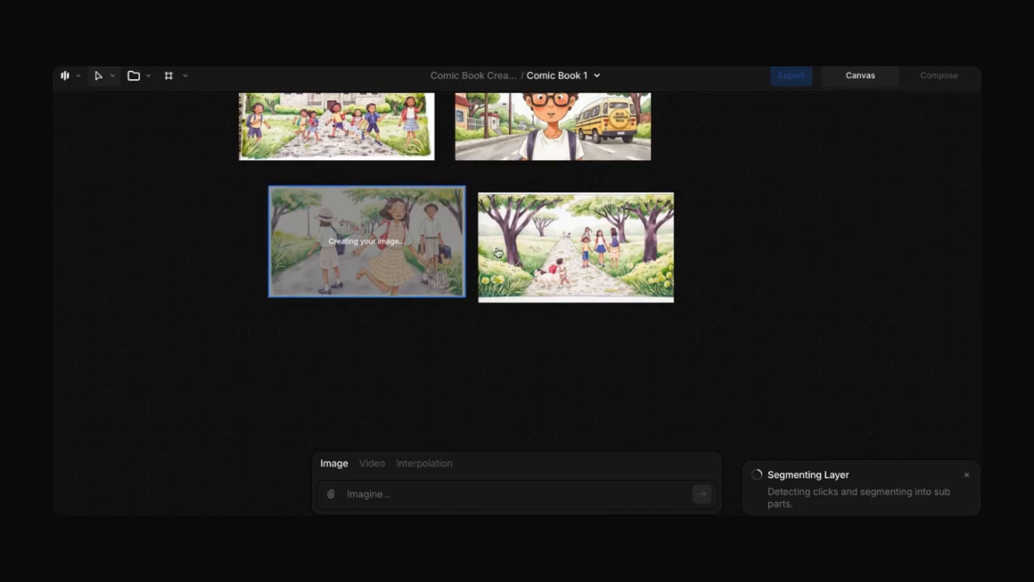
scroll(412, 182, up, 1)
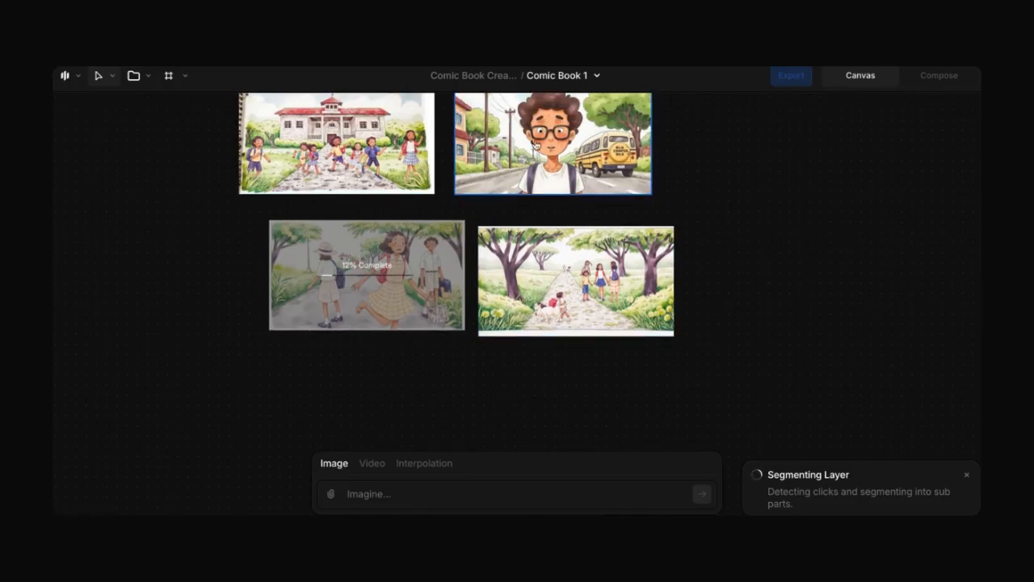
click(384, 322)
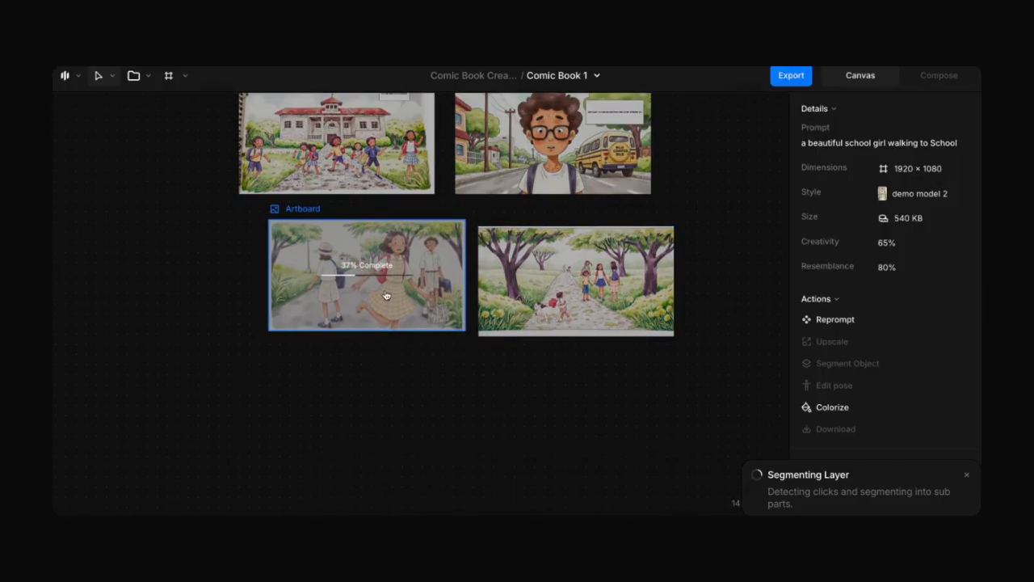
click(381, 386)
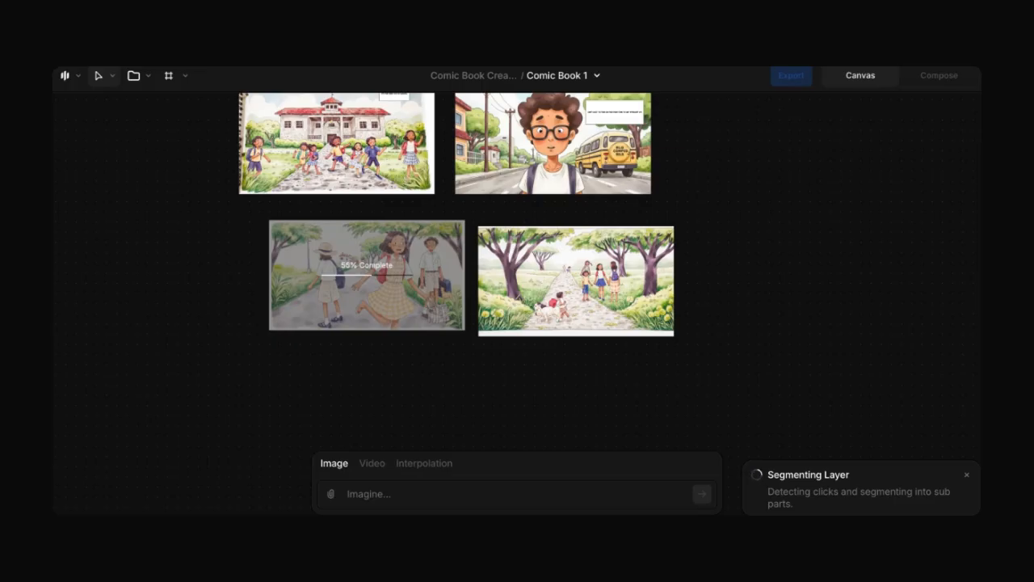
click(355, 317)
scroll(356, 317, up, 3)
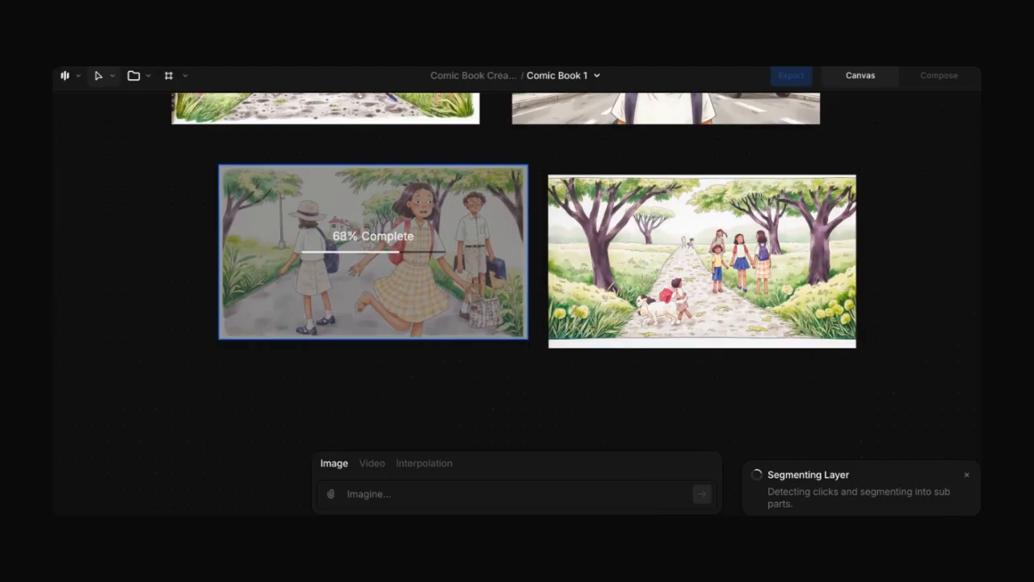
click(380, 372)
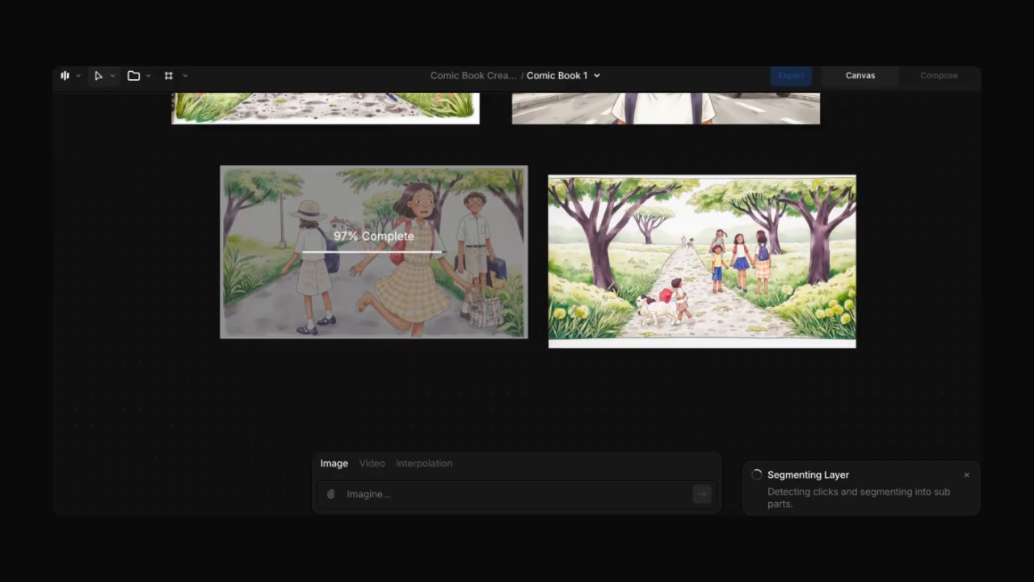
Move the segmented running girl from the school girl image onto the walking pathway image.
click(379, 256)
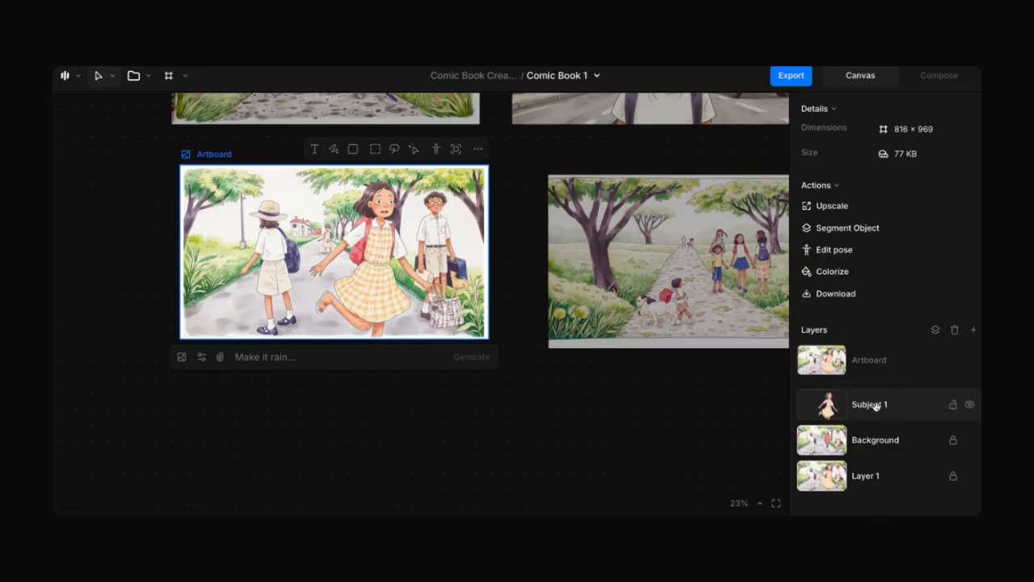
drag(362, 269, 642, 277)
click(640, 404)
Shift the girl along the path in the pathway image so she stands in front of the small children, and deselect her.
scroll(639, 401, right, 2)
scroll(638, 400, up, 1)
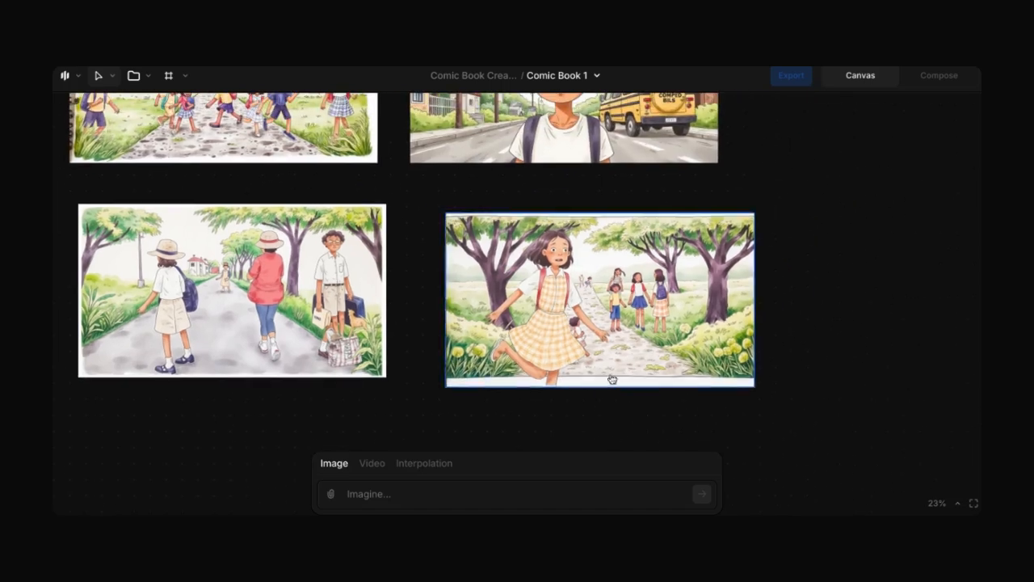
click(541, 333)
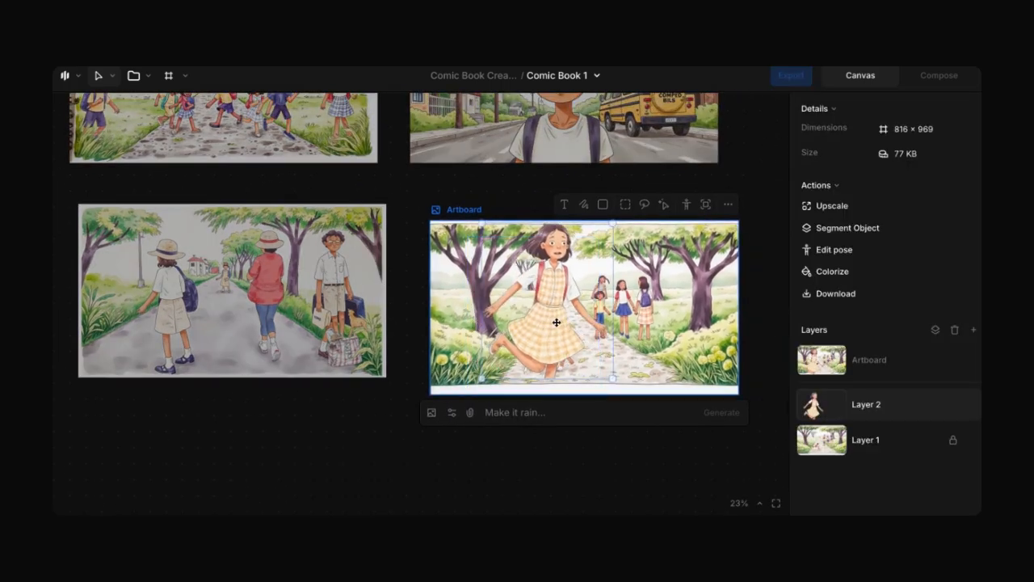
drag(557, 322, 582, 328)
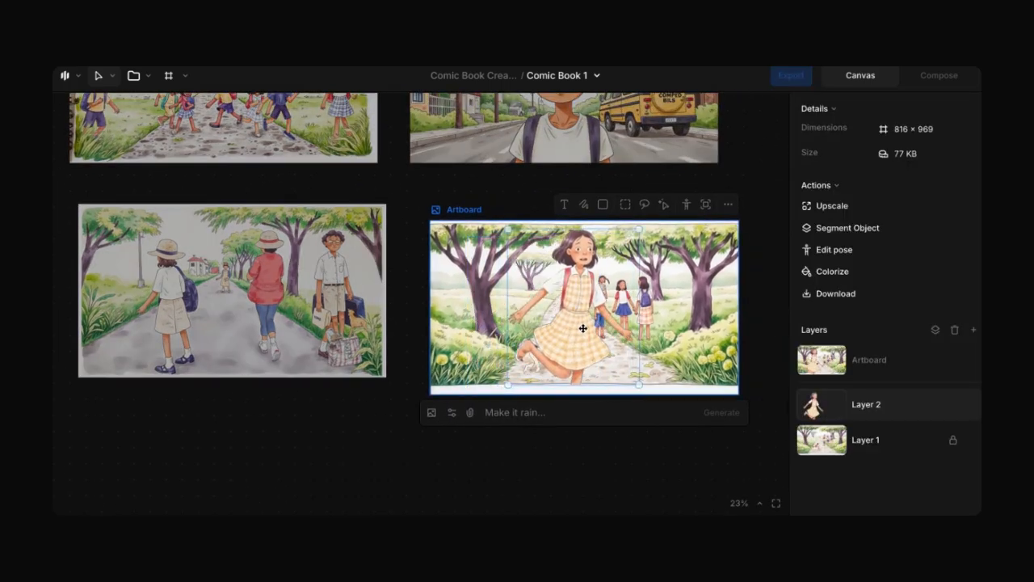
click(583, 442)
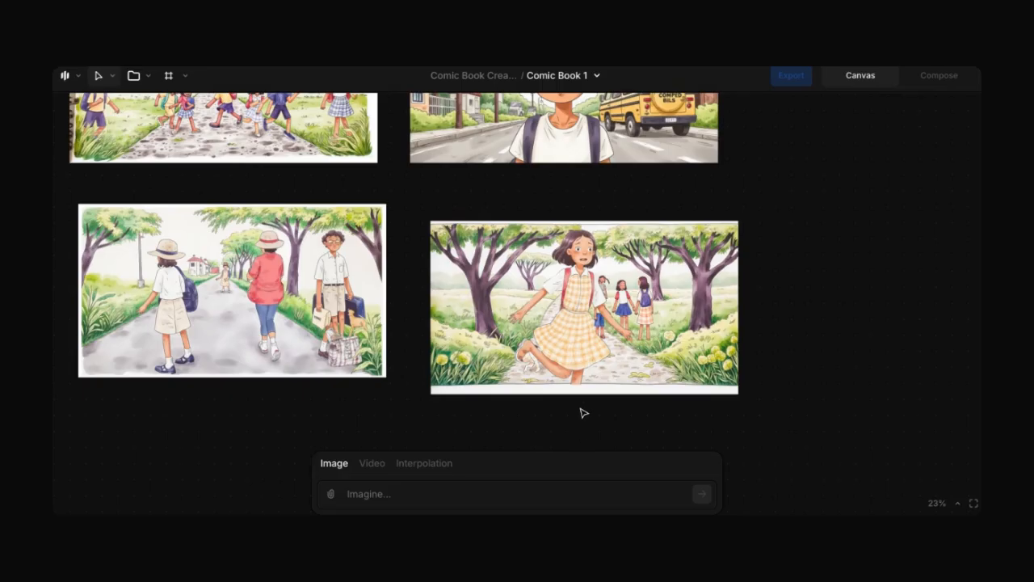
scroll(583, 393, up, 5)
scroll(582, 393, down, 7)
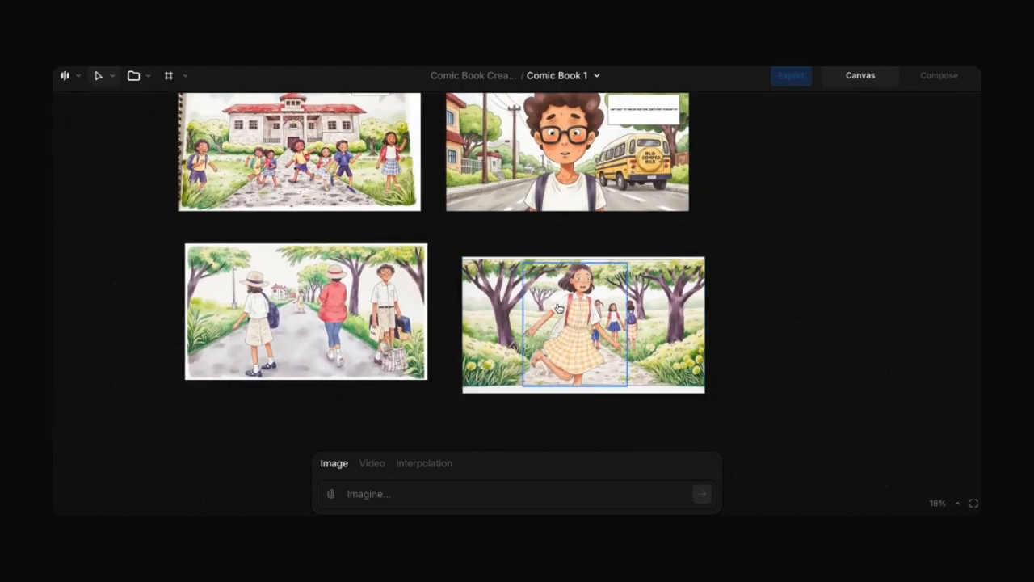
drag(576, 312, 598, 315)
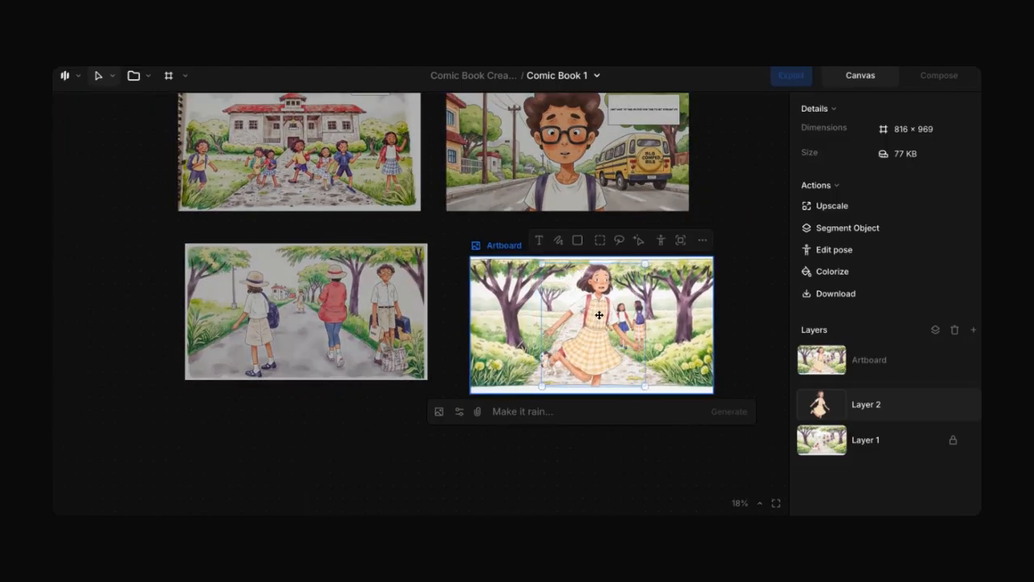
click(413, 436)
Delete the leftover school girl image and move the girl-on-pathway panel up into the row beside the boy panel.
click(368, 362)
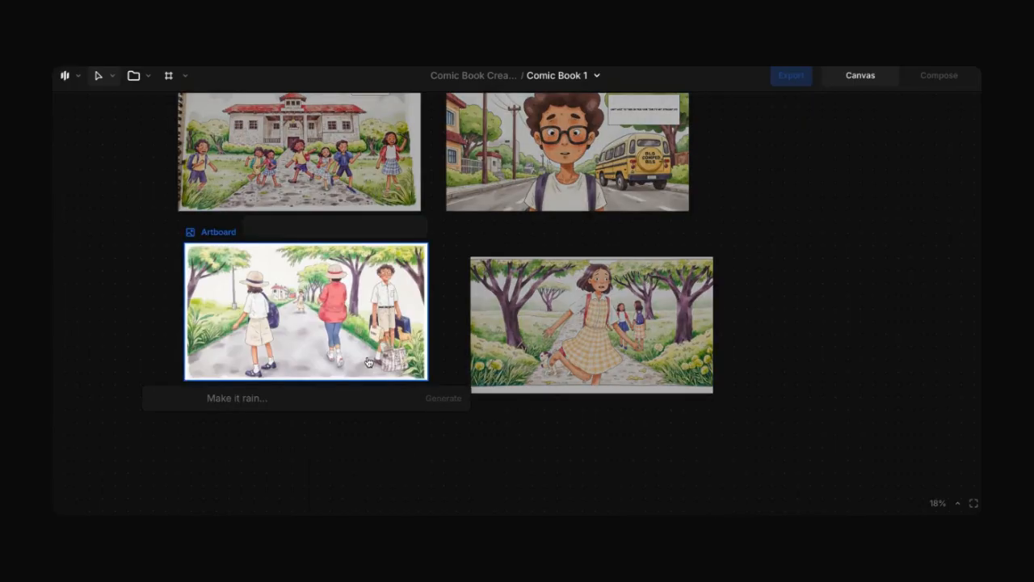
key(Delete)
scroll(369, 362, down, 2)
drag(572, 343, 762, 207)
click(599, 408)
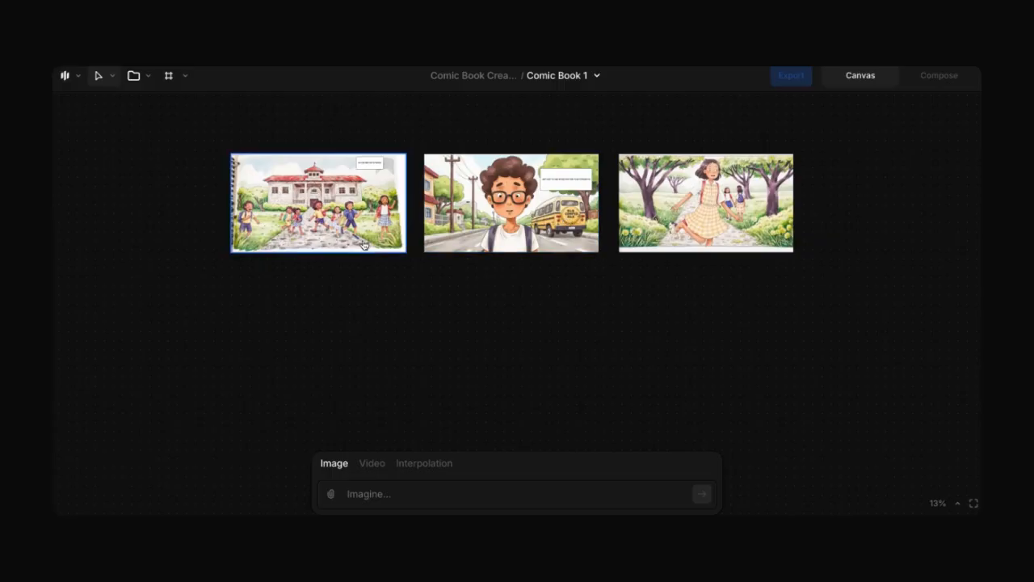
Add a Komika comic text box among the trees above the two background girls in the pathway panel.
scroll(697, 215, up, 5)
scroll(697, 215, right, 3)
scroll(697, 215, up, 1)
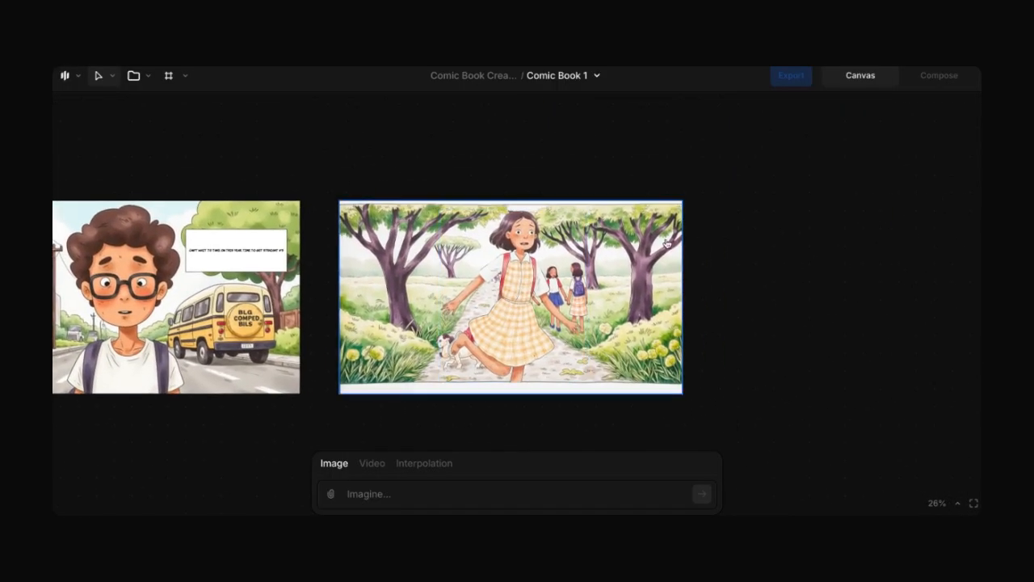
click(629, 244)
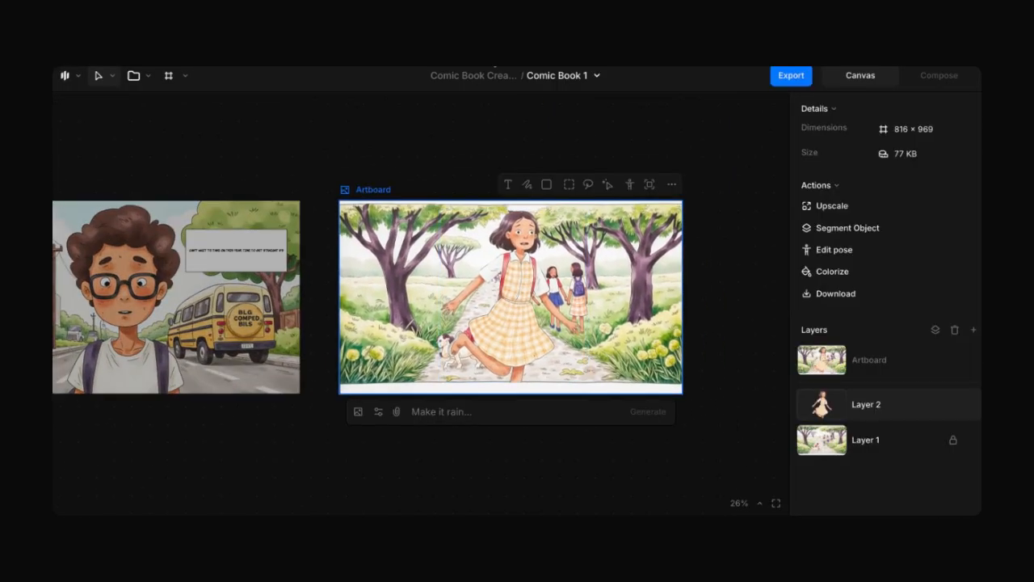
scroll(622, 292, down, 3)
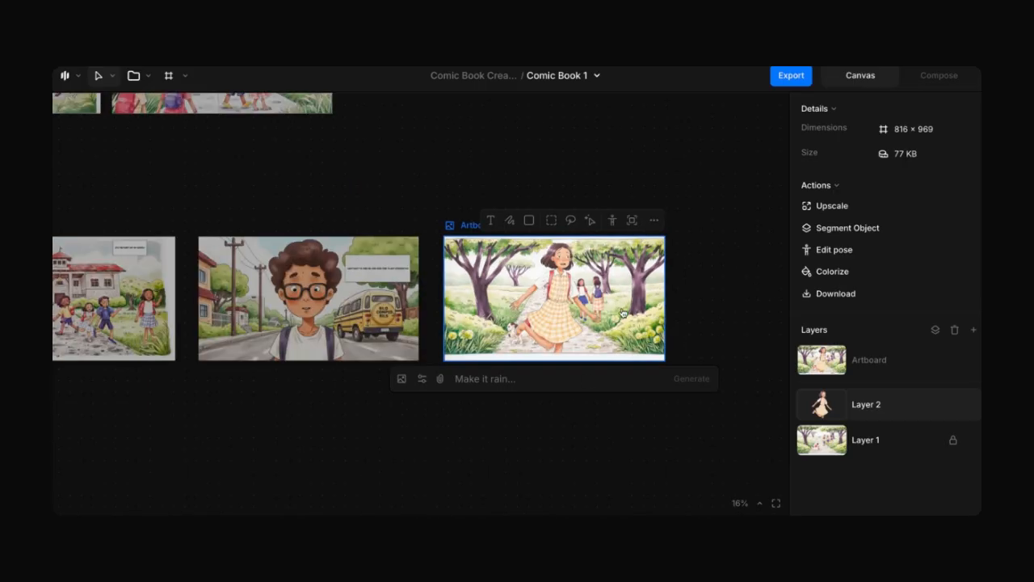
scroll(623, 313, up, 3)
scroll(623, 313, up, 2)
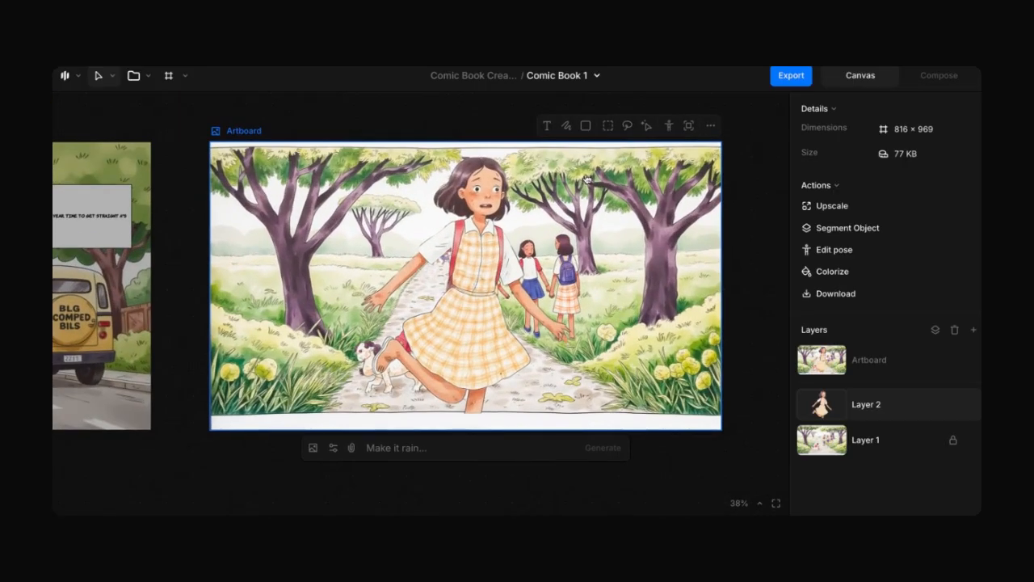
click(546, 123)
click(683, 166)
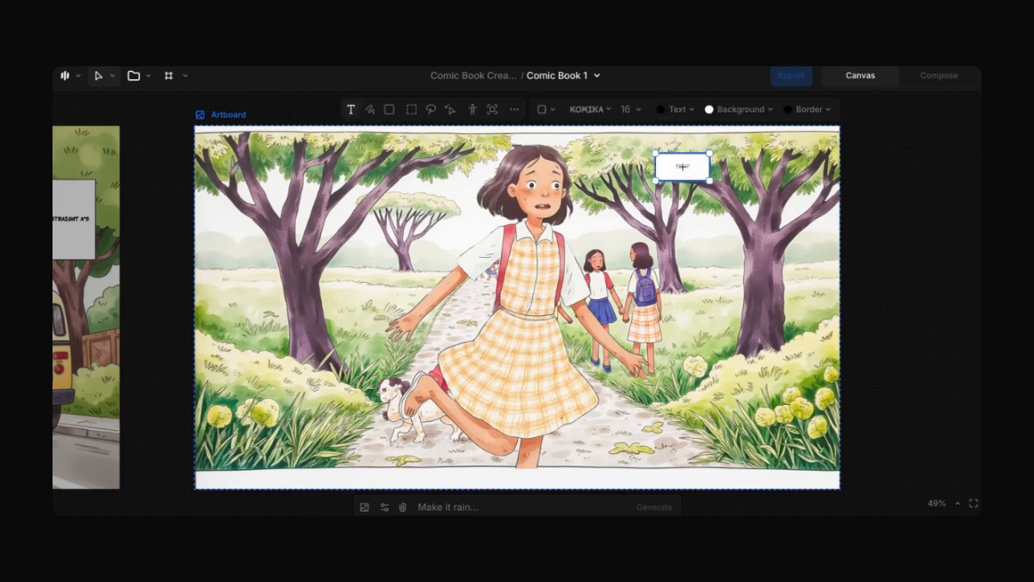
Fill the pathway panel's text box with "A NEW COMES TO SCHOOL!" and deselect the panel.
double_click(688, 170)
text("A NEW COMES)
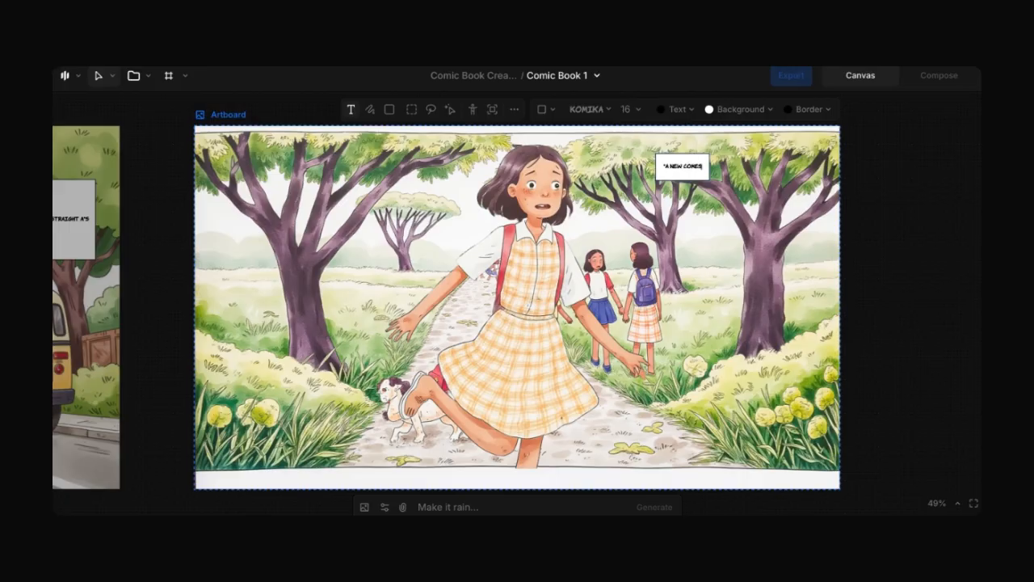
text( TO SCHOOL!)
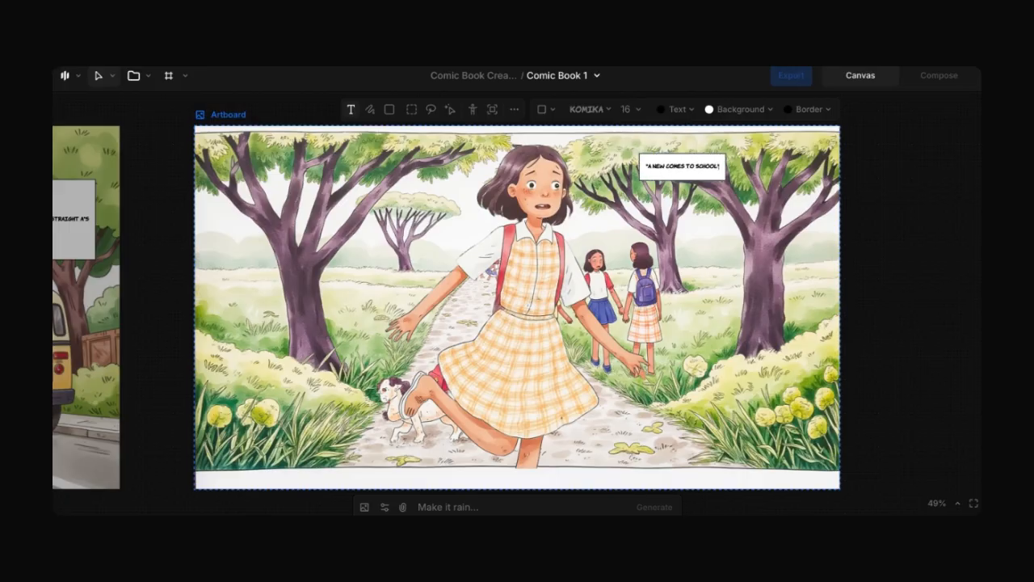
scroll(699, 236, down, 5)
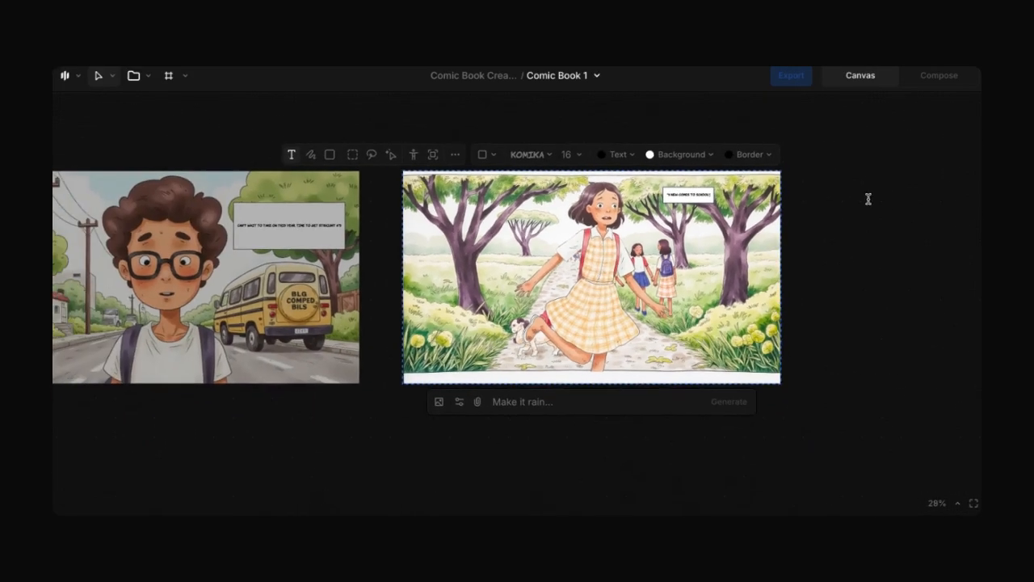
click(868, 199)
scroll(869, 199, down, 5)
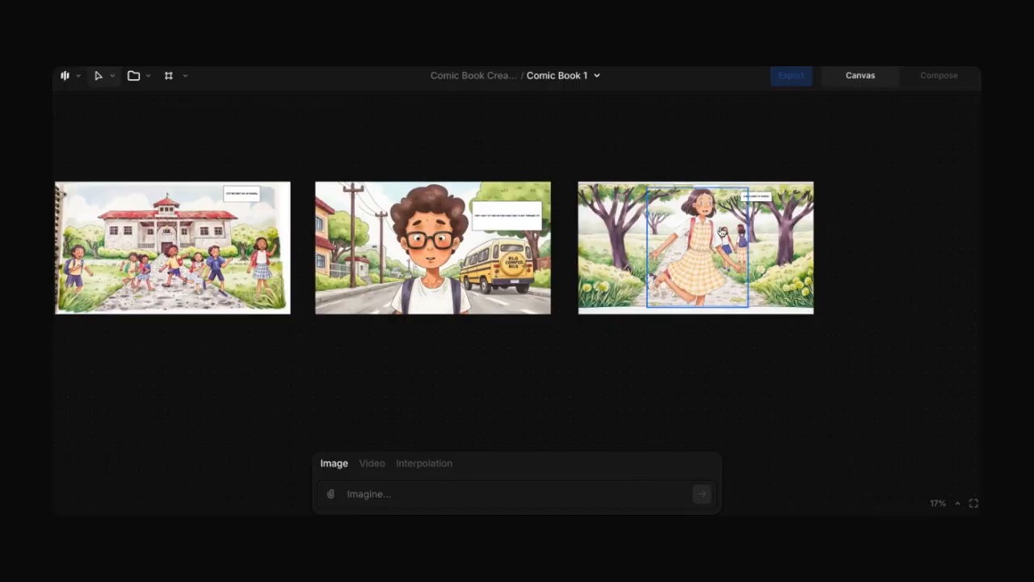
scroll(719, 229, up, 4)
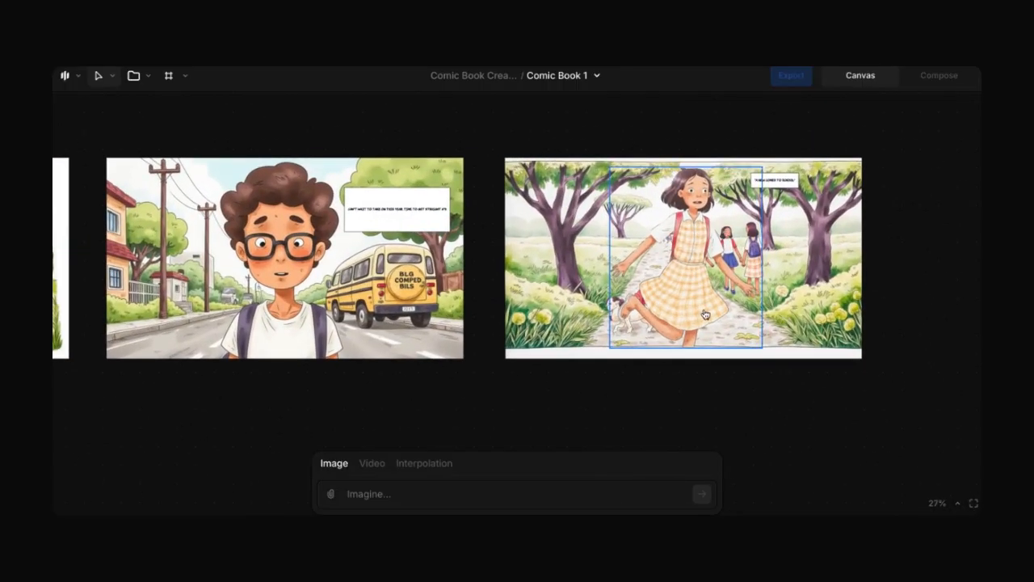
scroll(619, 408, down, 3)
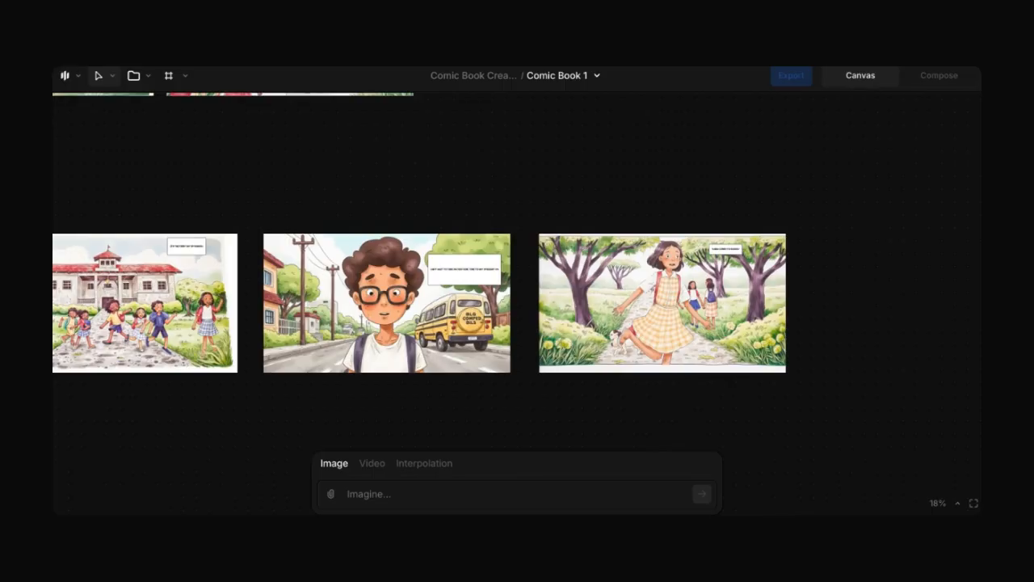
Generate 16:9 images with demo model 2 and the oyon2 character from the prompt "close up shot, suprised, jaw is open".
scroll(568, 305, up, 3)
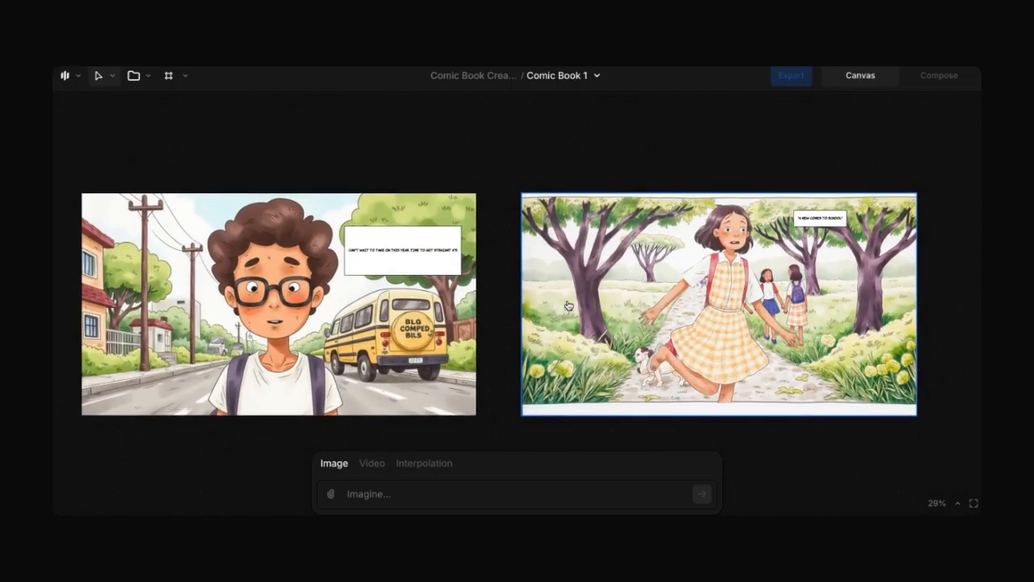
scroll(569, 306, down, 3)
scroll(448, 432, down, 3)
scroll(449, 432, down, 3)
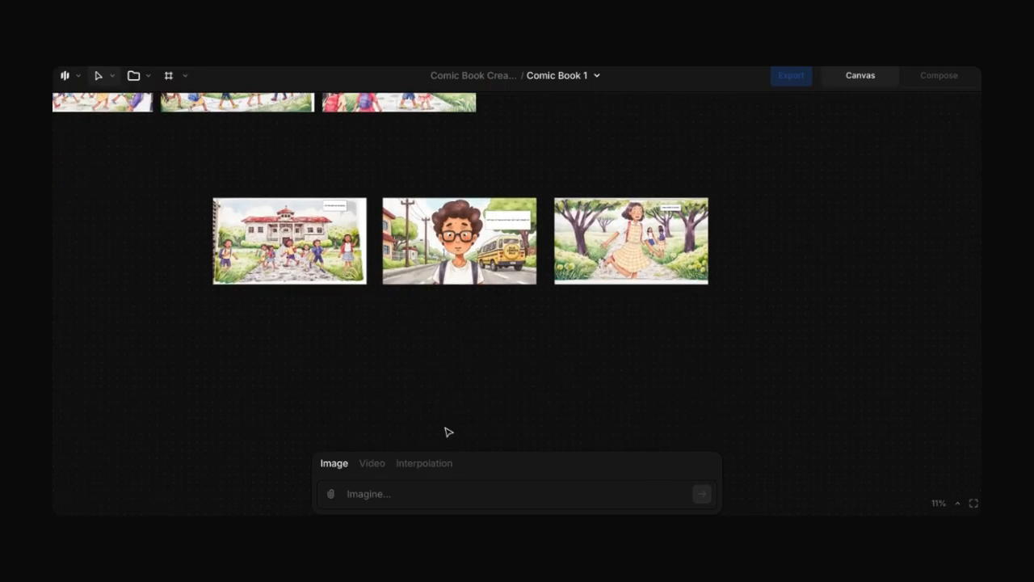
scroll(415, 344, up, 3)
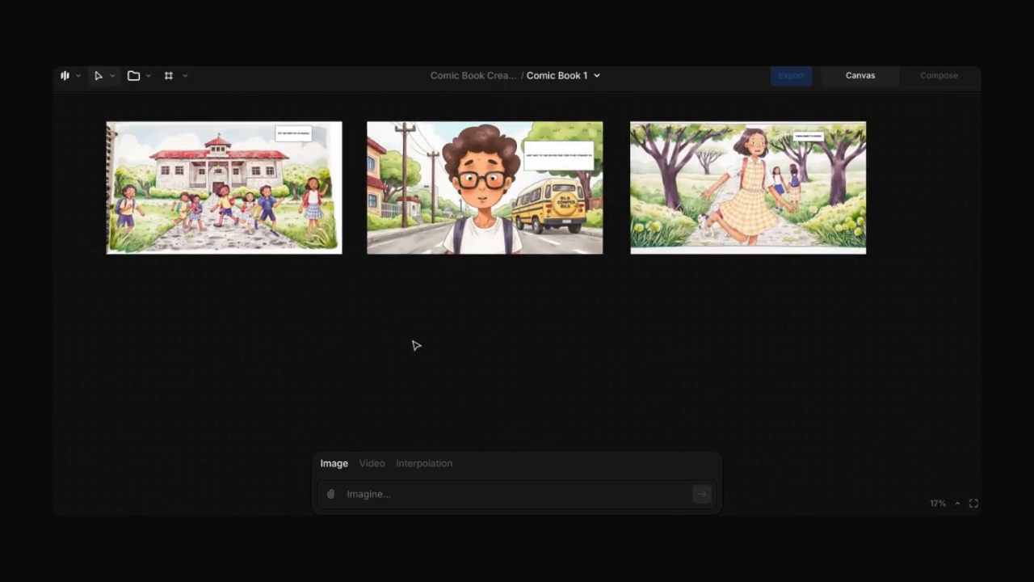
scroll(416, 345, down, 1)
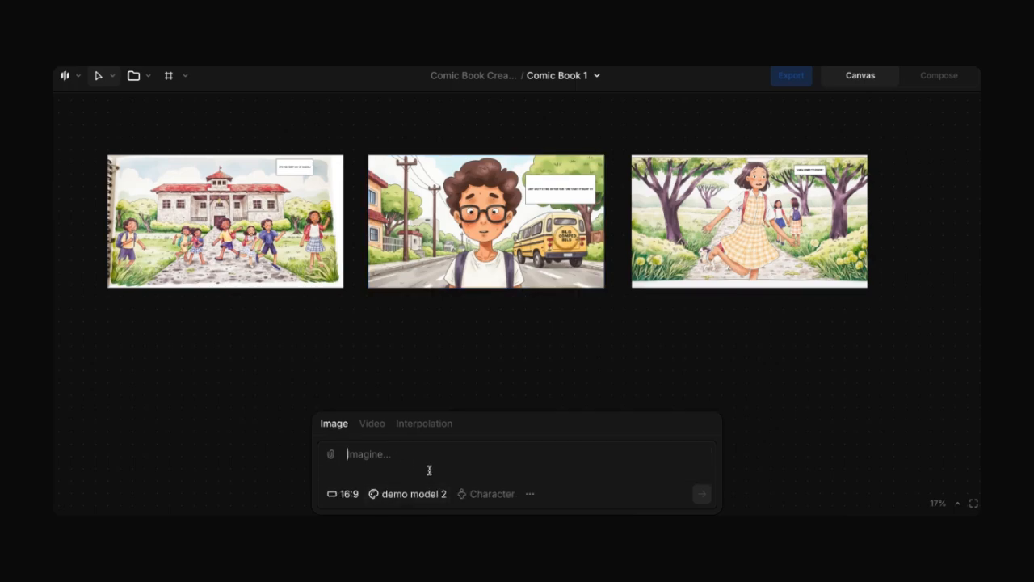
click(488, 494)
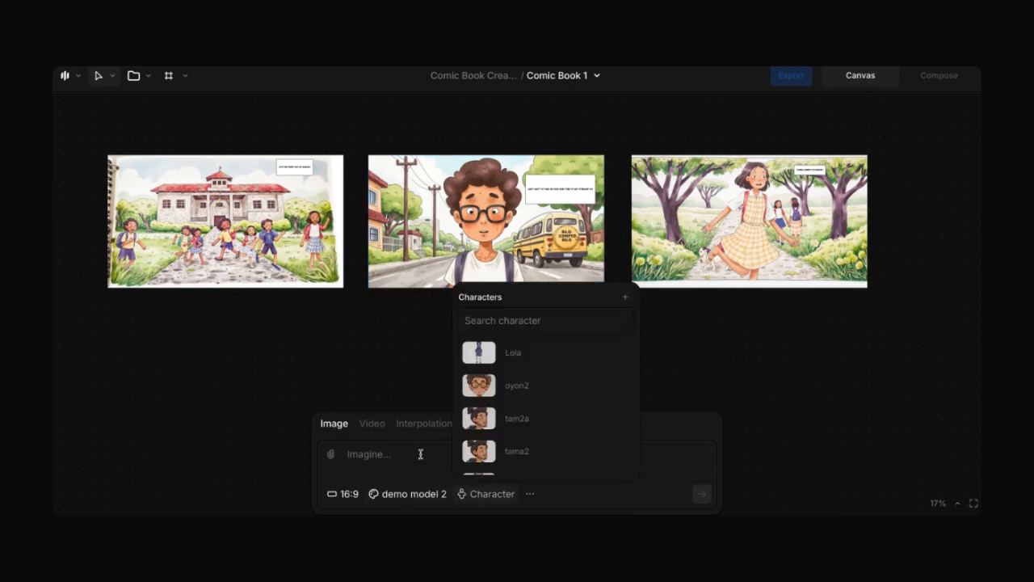
click(519, 399)
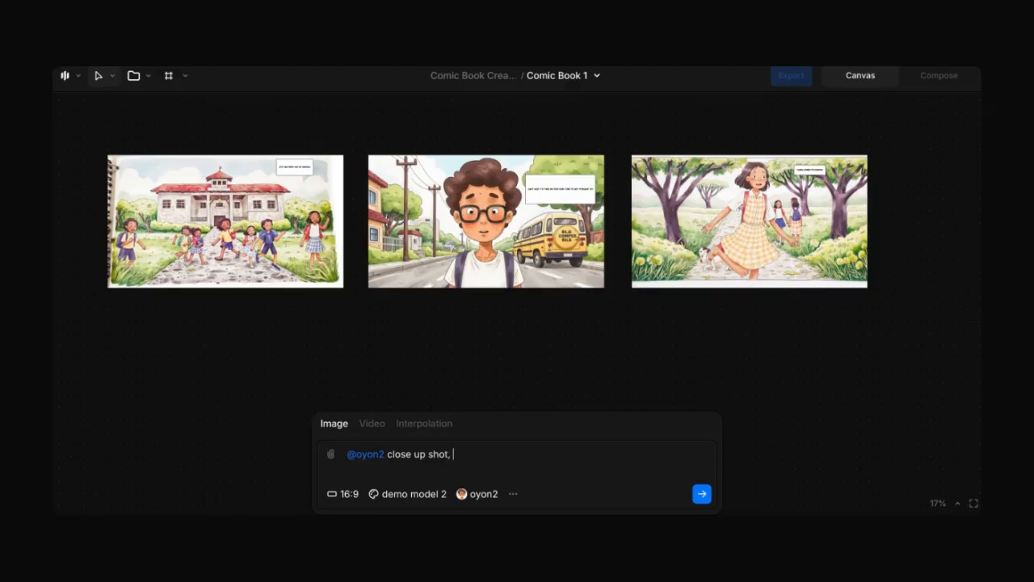
text(close up shot, suprised, jaw i)
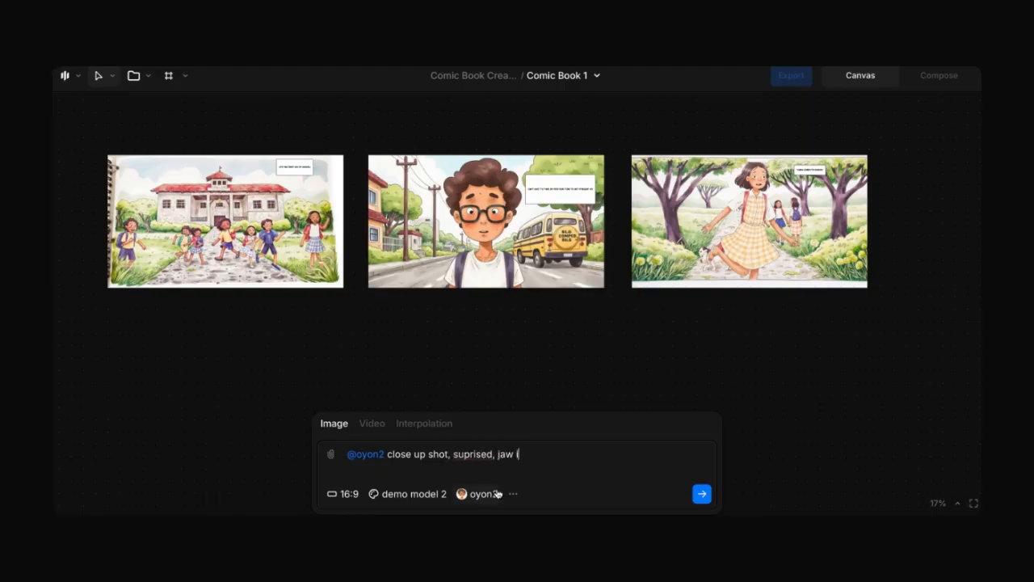
text(s open)
click(704, 499)
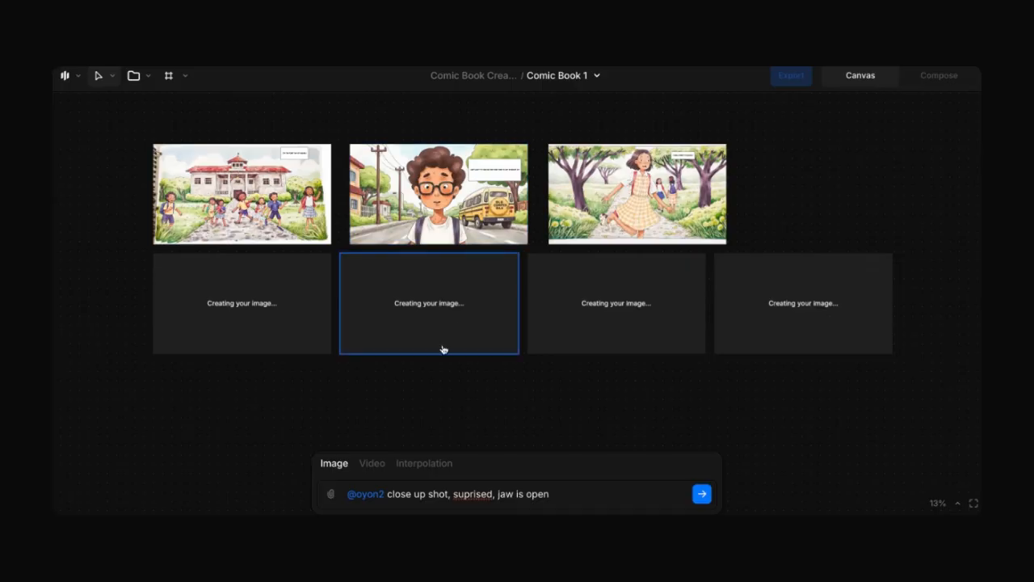
Mark the round lettered cover on the back of the bus in the boy panel with a rectangular selection.
scroll(491, 206, up, 5)
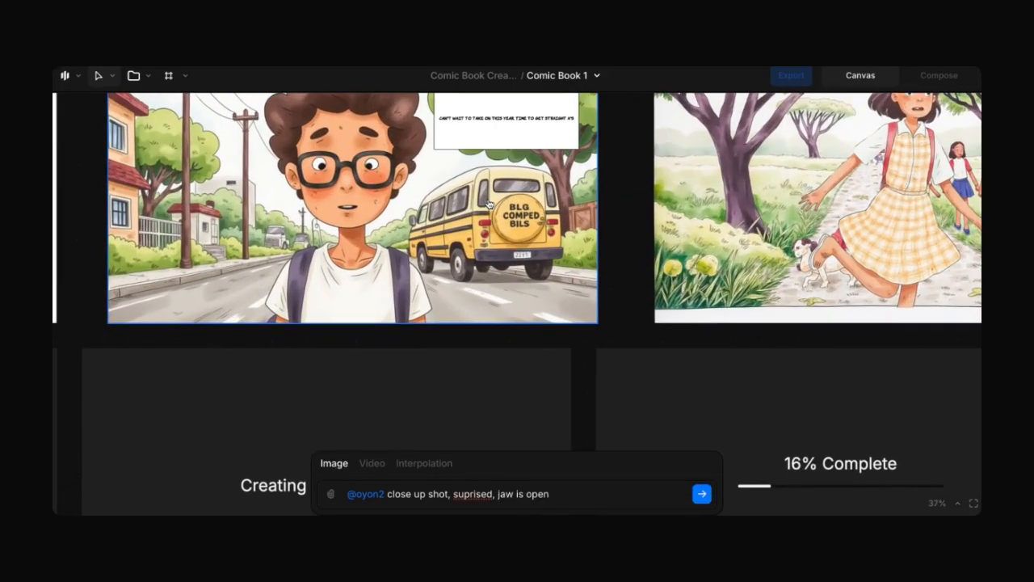
click(517, 217)
drag(522, 226, 517, 265)
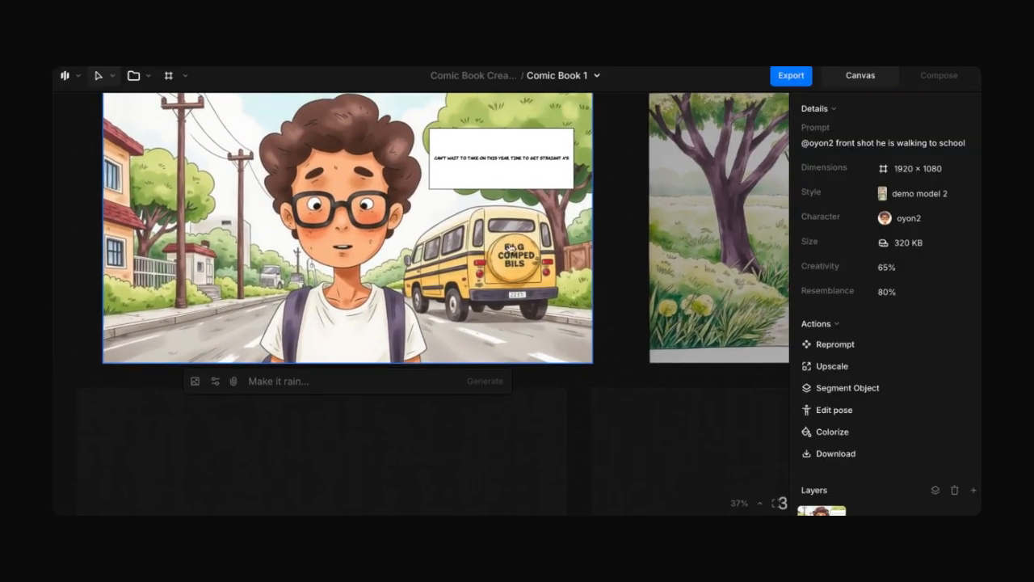
scroll(517, 265, down, 1)
scroll(517, 265, down, 1)
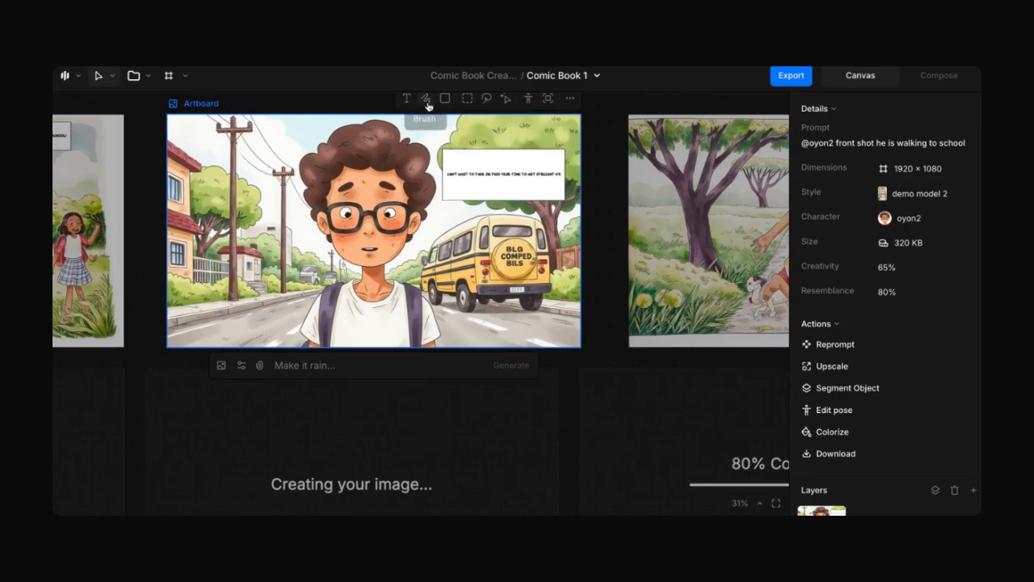
click(467, 98)
scroll(636, 320, down, 1)
scroll(636, 319, right, 1)
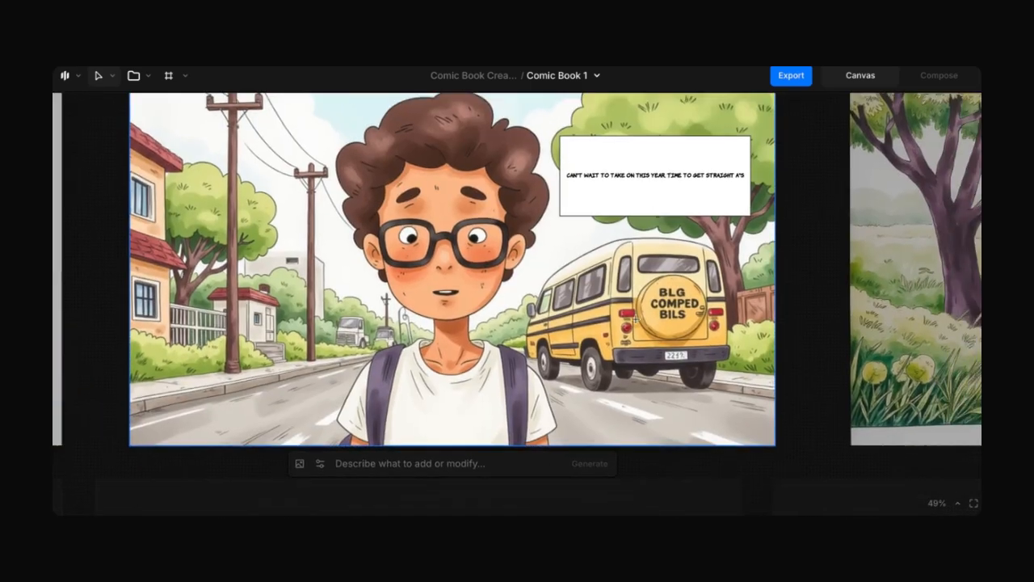
drag(639, 279, 708, 331)
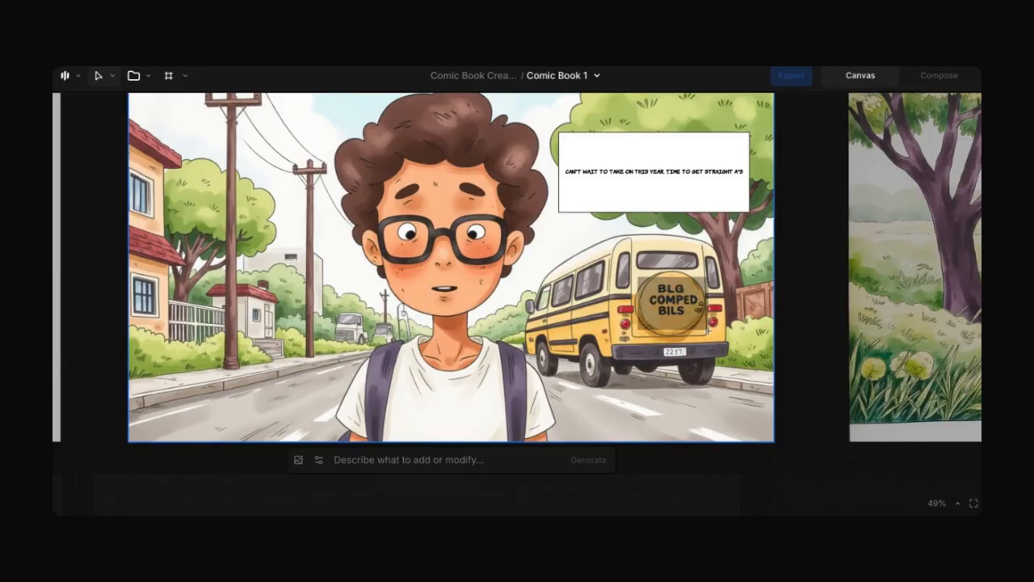
Generate a "stop sign" in the marked area on the bus and deselect the boy panel.
scroll(708, 330, down, 2)
click(455, 385)
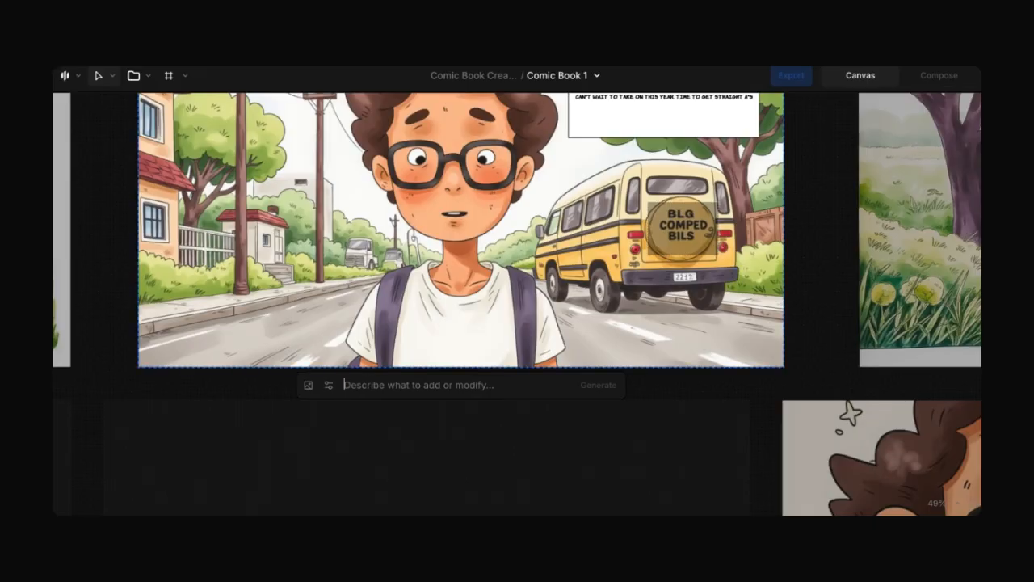
text(stop sign)
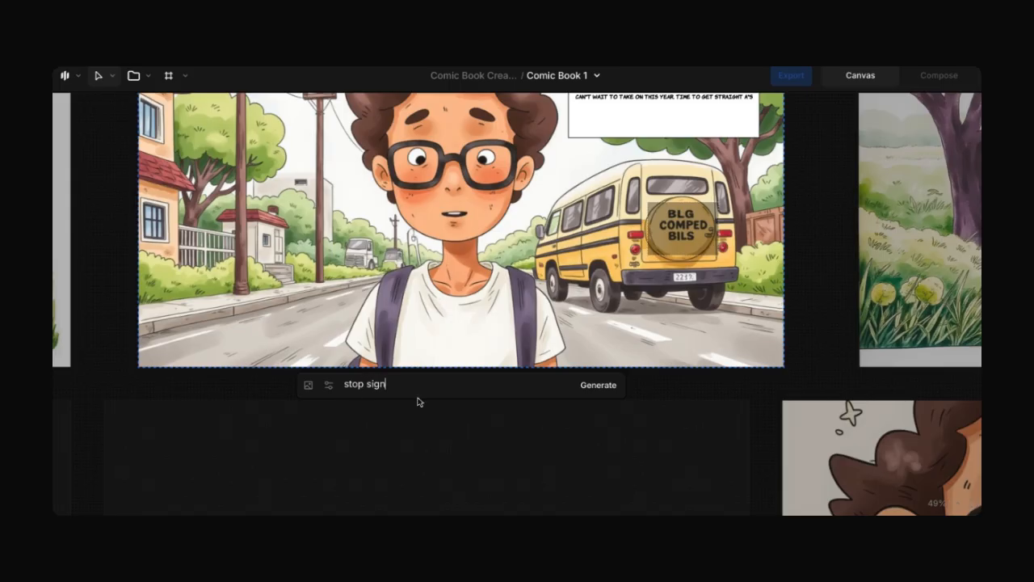
click(585, 391)
scroll(585, 394, down, 5)
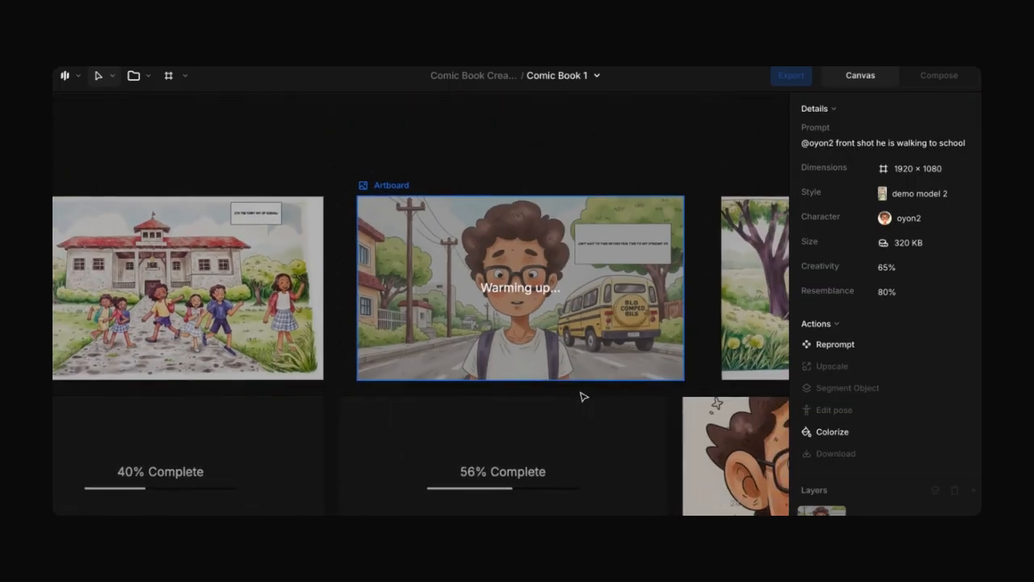
scroll(584, 396, down, 2)
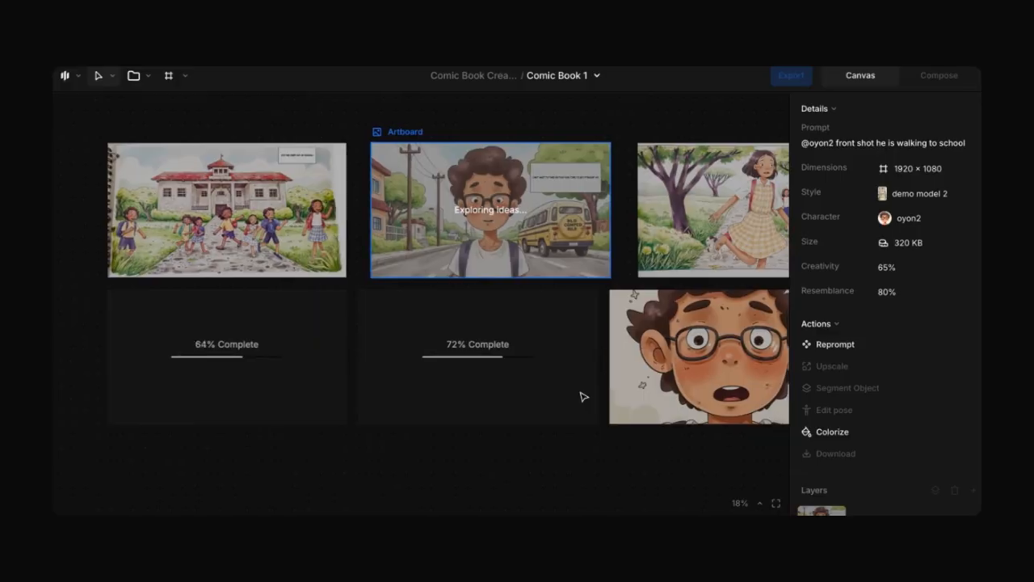
click(577, 476)
scroll(575, 468, down, 3)
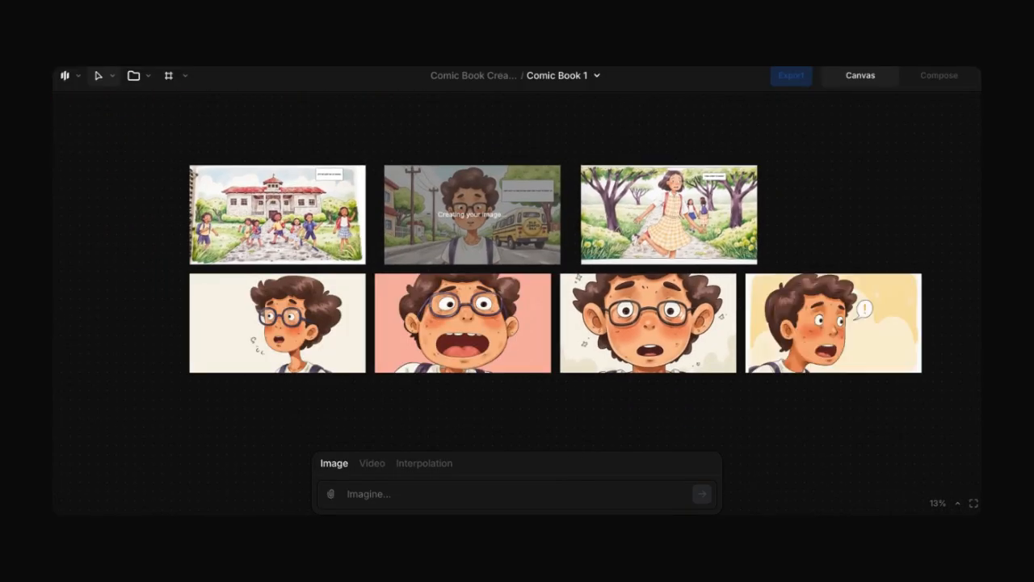
scroll(529, 193, up, 5)
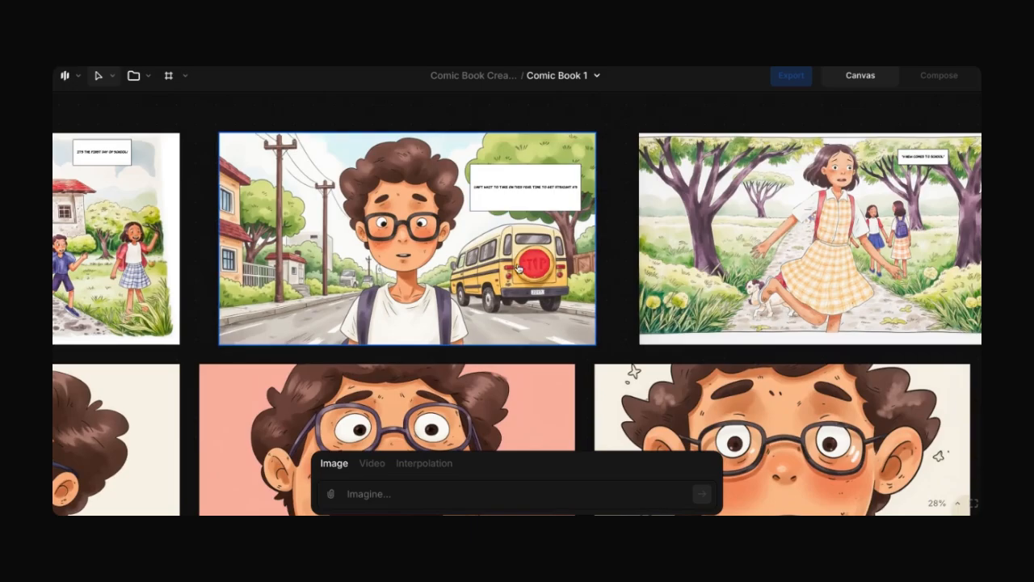
scroll(519, 268, up, 5)
scroll(564, 277, down, 3)
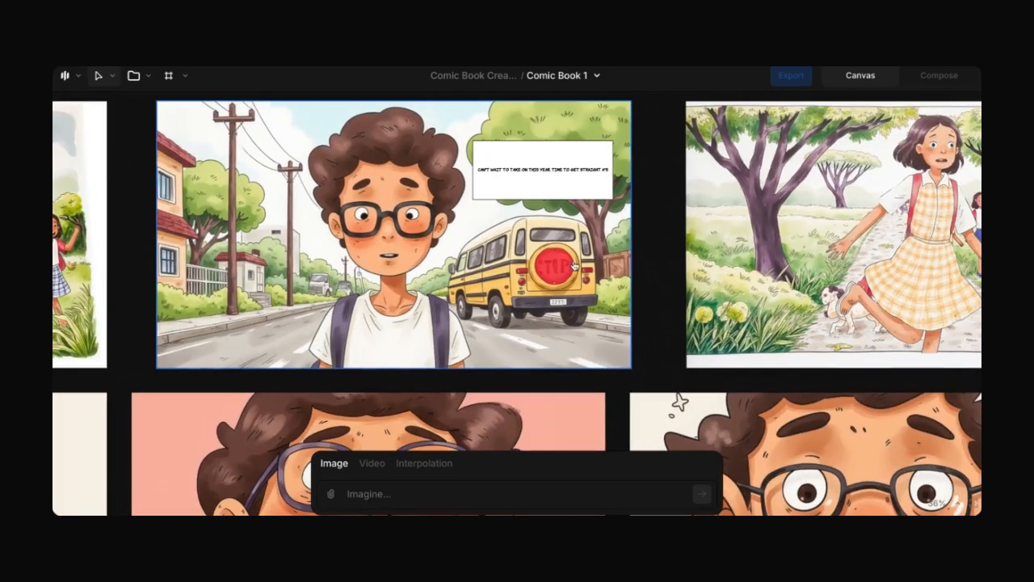
Auto-segment the surprised boy image with the plain cream background into separate layers.
scroll(567, 275, down, 4)
scroll(566, 275, down, 5)
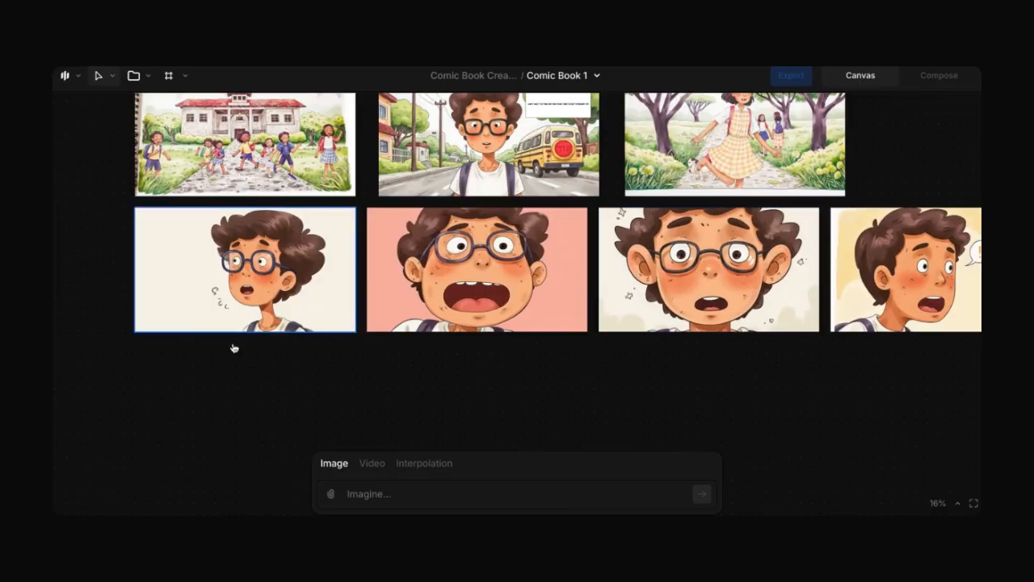
scroll(558, 324, left, 2)
click(259, 326)
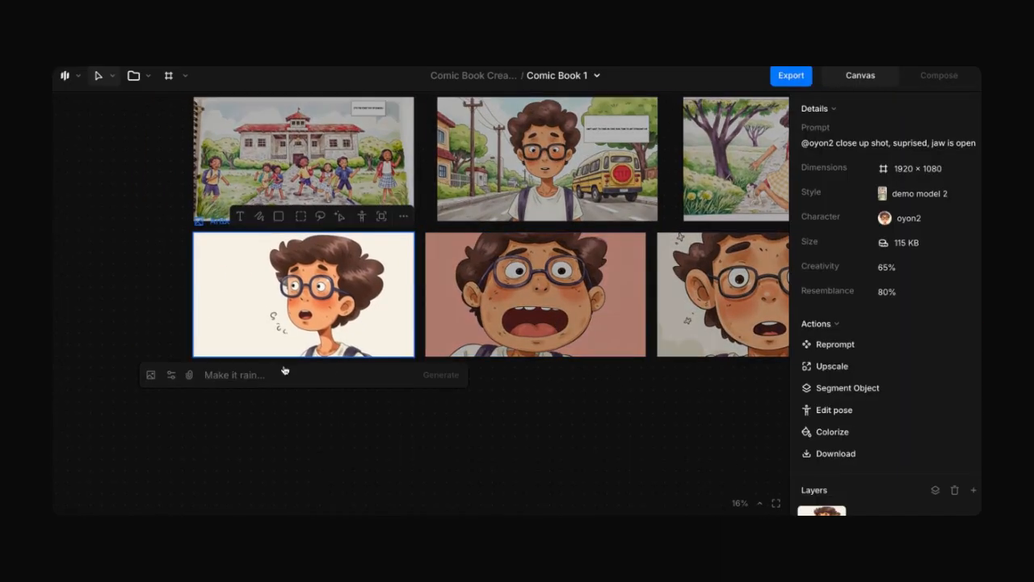
scroll(288, 272, up, 3)
scroll(268, 321, left, 2)
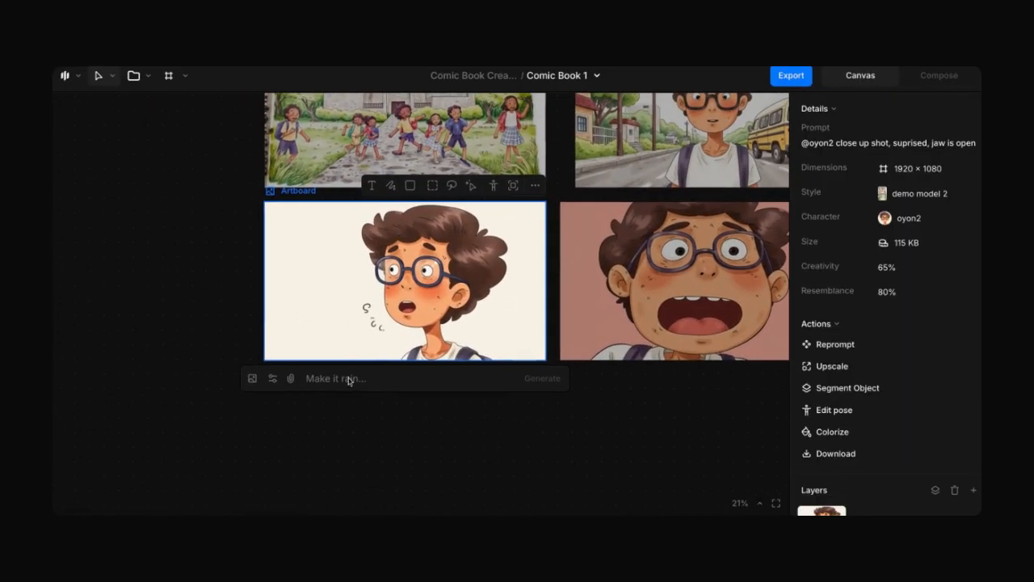
scroll(429, 277, down, 3)
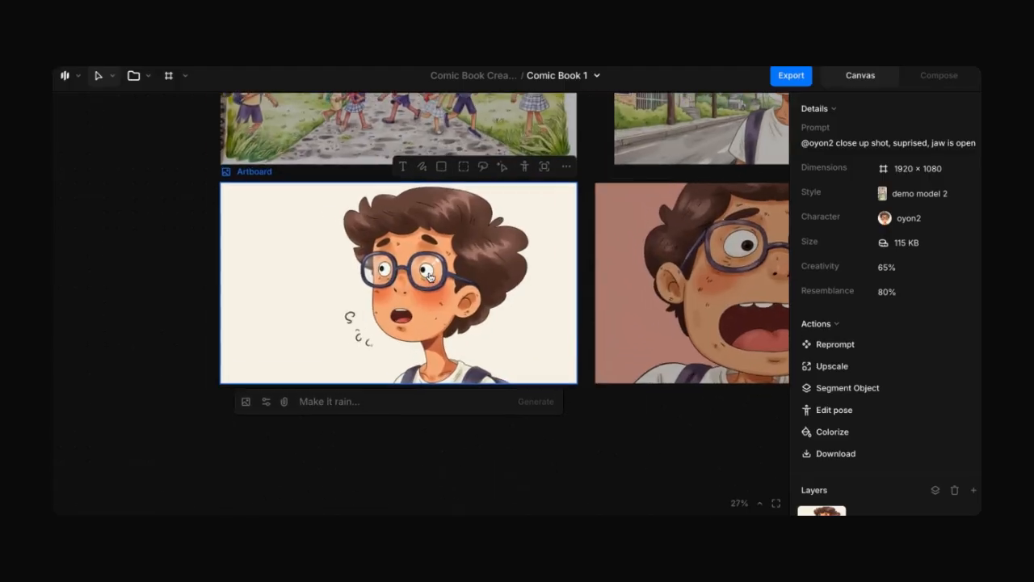
scroll(429, 276, right, 5)
scroll(429, 276, up, 1)
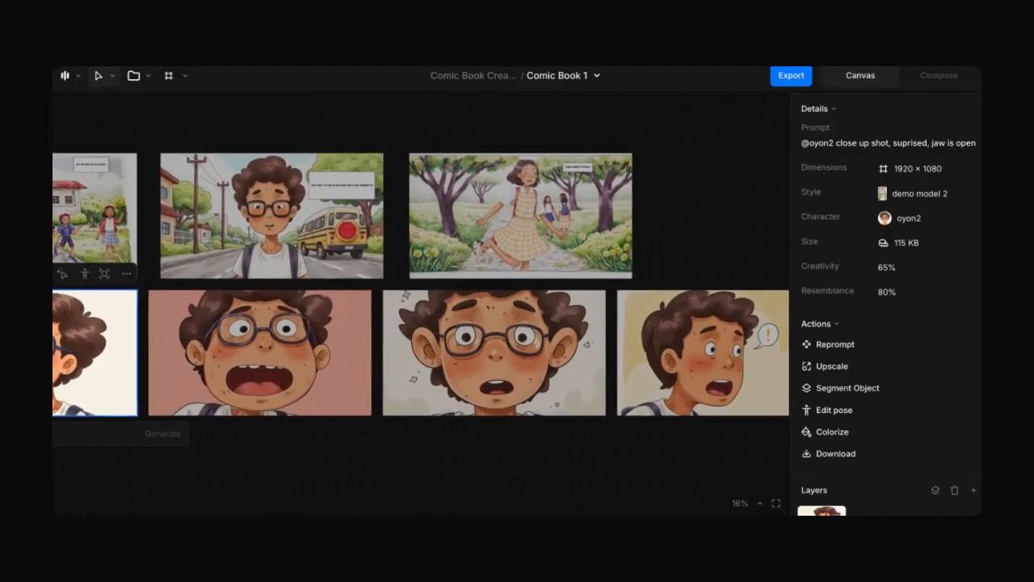
scroll(473, 220, left, 7)
scroll(473, 219, down, 2)
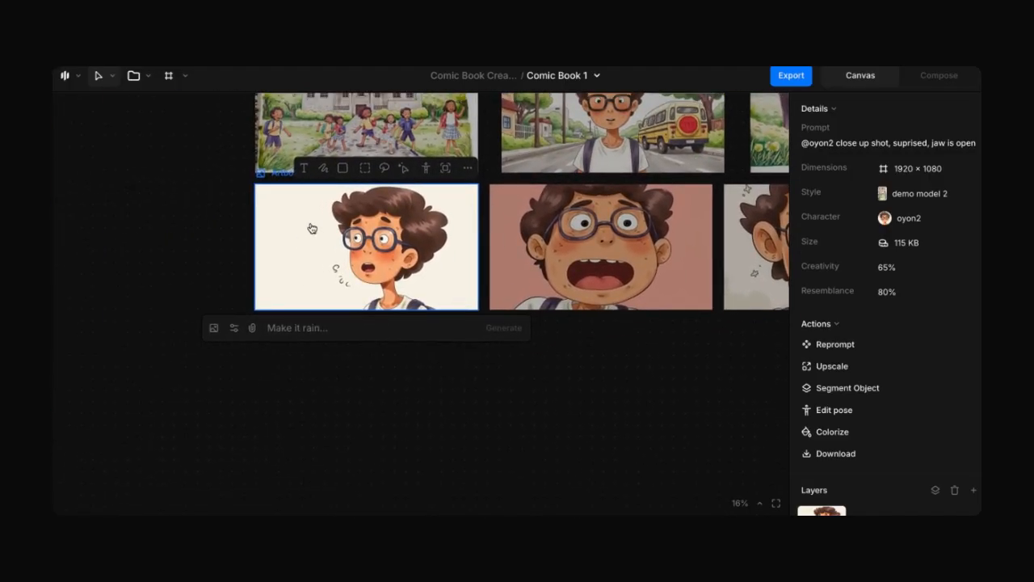
scroll(323, 252, up, 3)
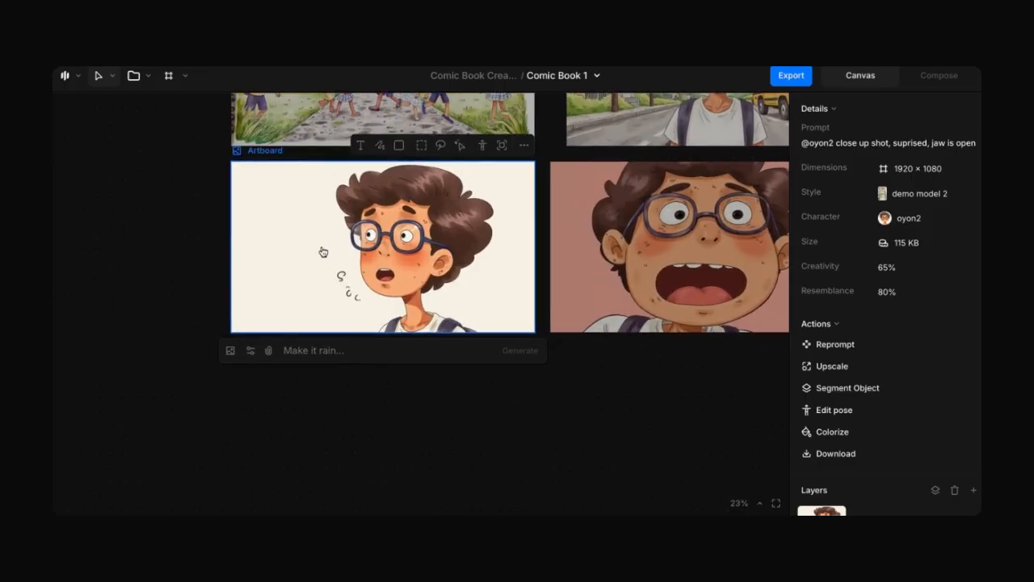
click(935, 490)
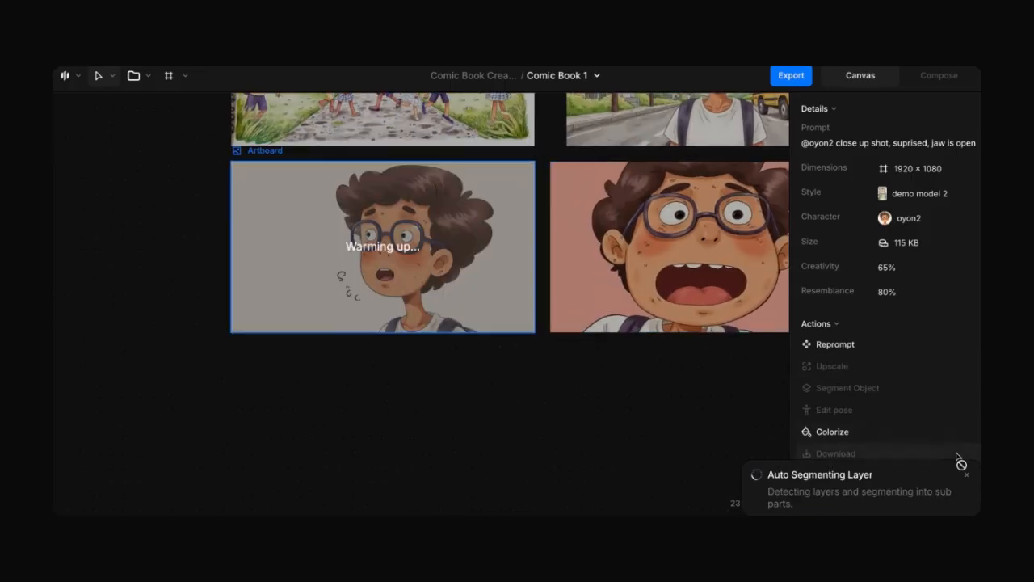
scroll(958, 457, down, 2)
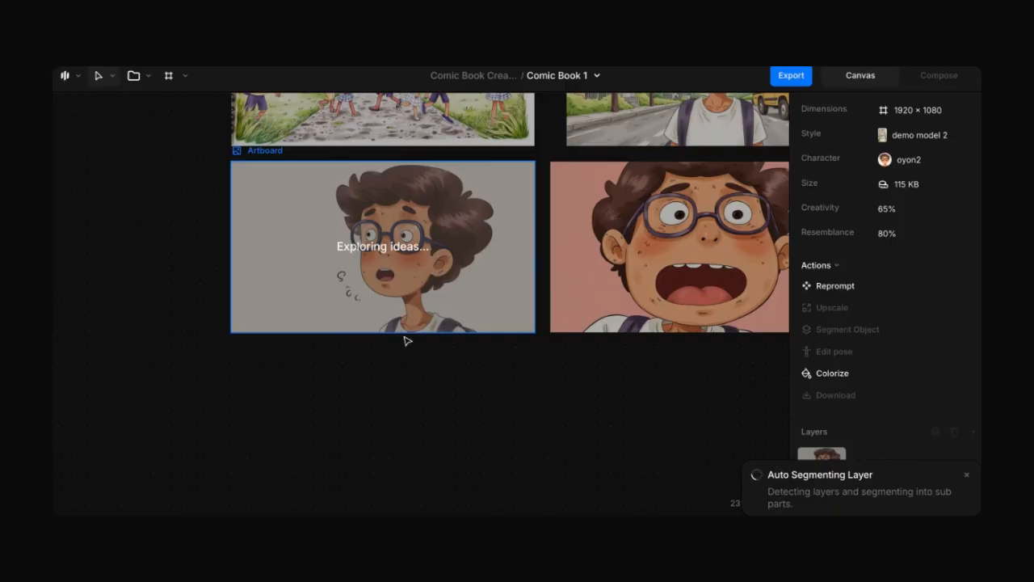
scroll(492, 226, down, 3)
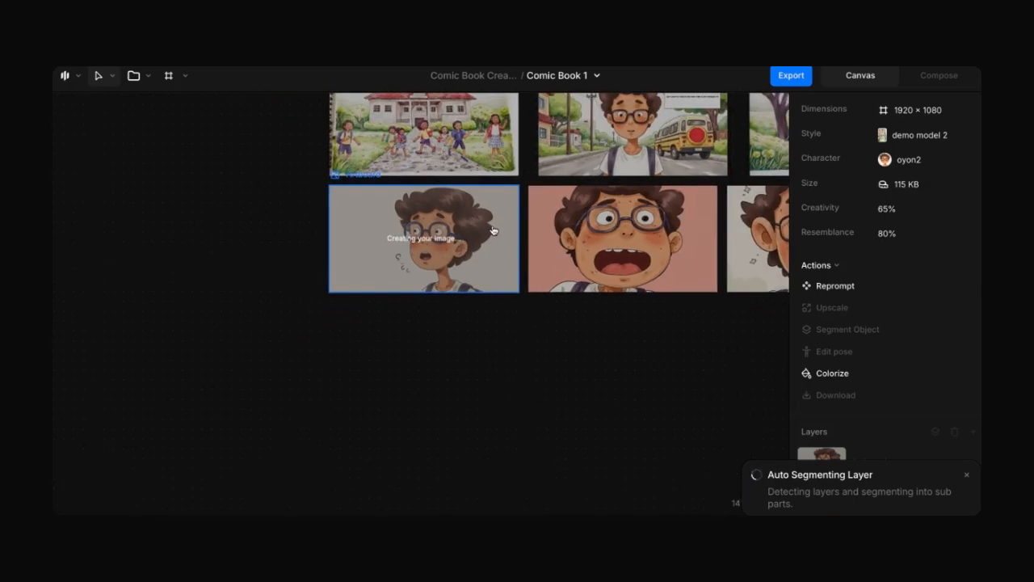
scroll(492, 230, up, 4)
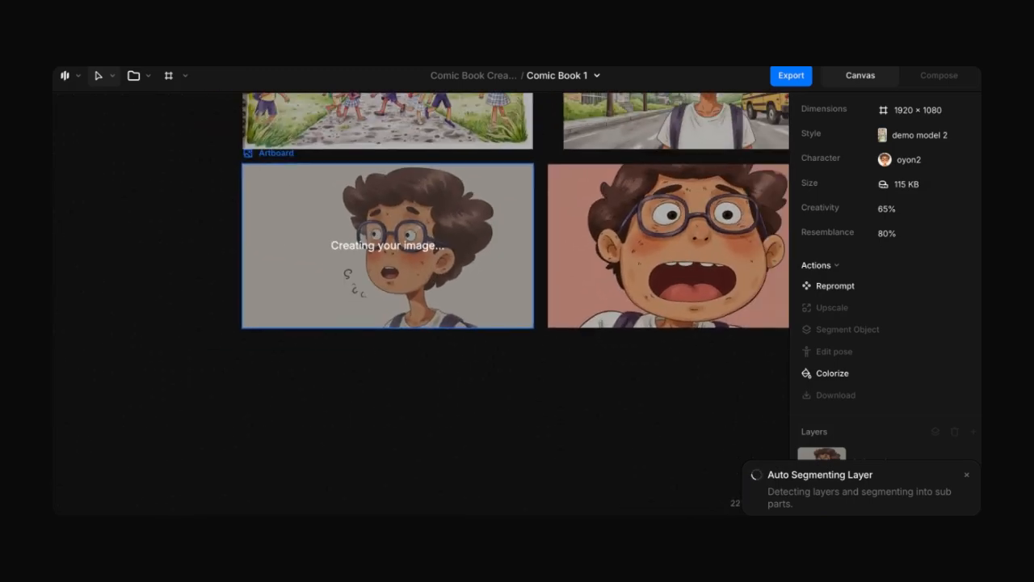
click(577, 246)
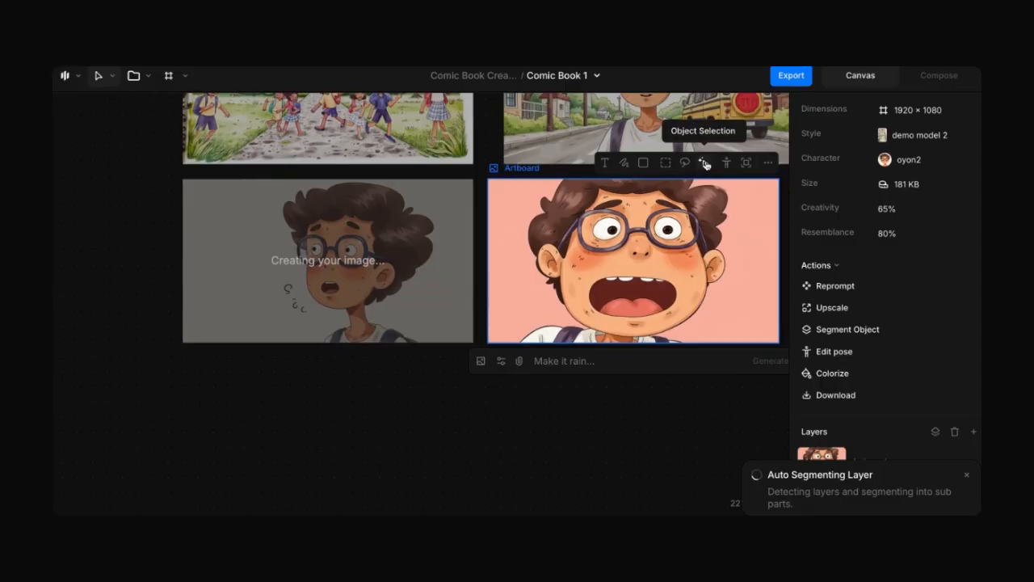
click(704, 164)
click(573, 196)
click(551, 234)
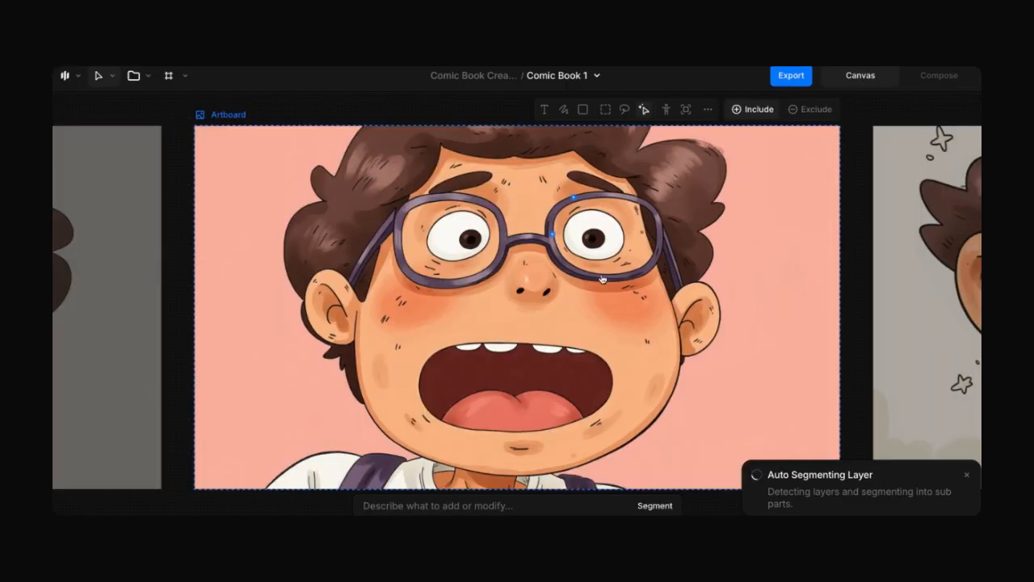
click(601, 275)
click(654, 243)
click(631, 201)
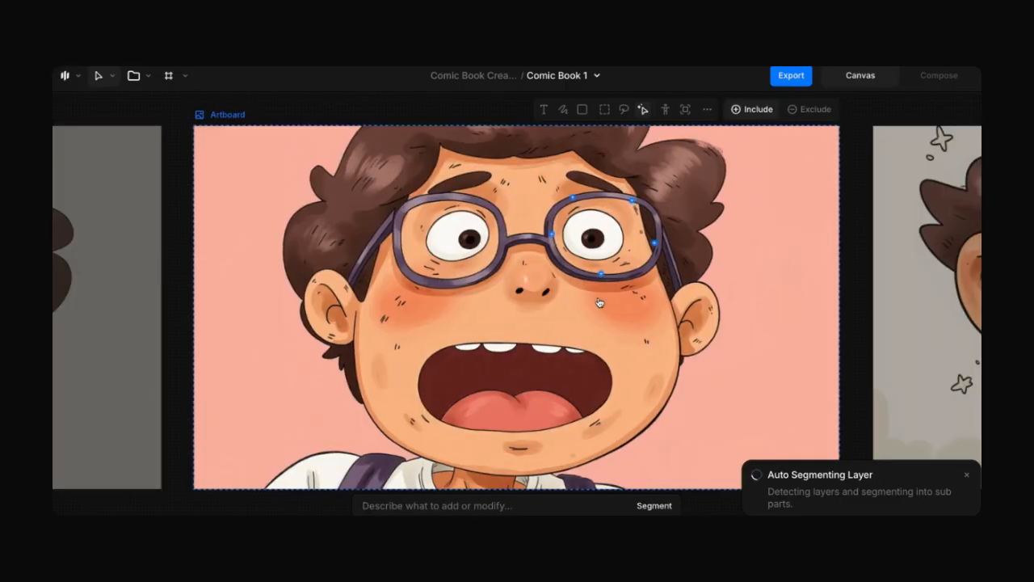
scroll(600, 302, down, 5)
click(590, 447)
scroll(590, 447, down, 5)
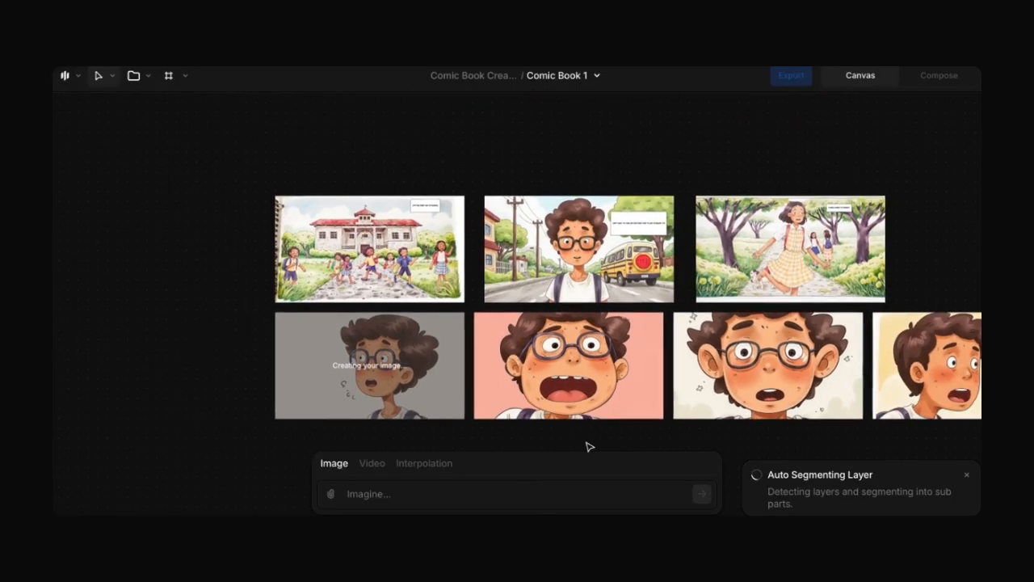
Generate 16:9 images with demo model 2 from the prompt "footpath with greenery to the school".
scroll(590, 446, down, 1)
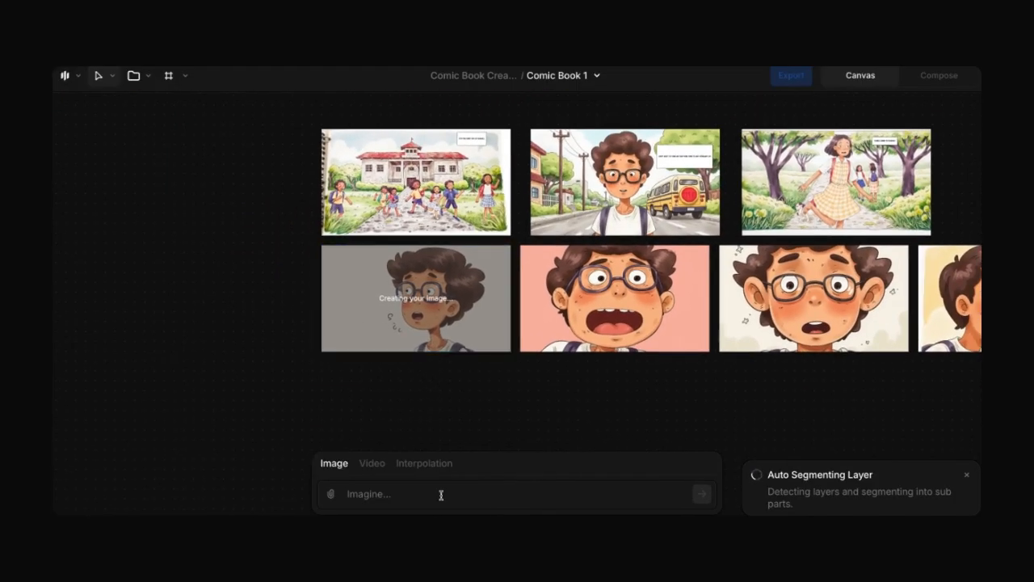
click(411, 496)
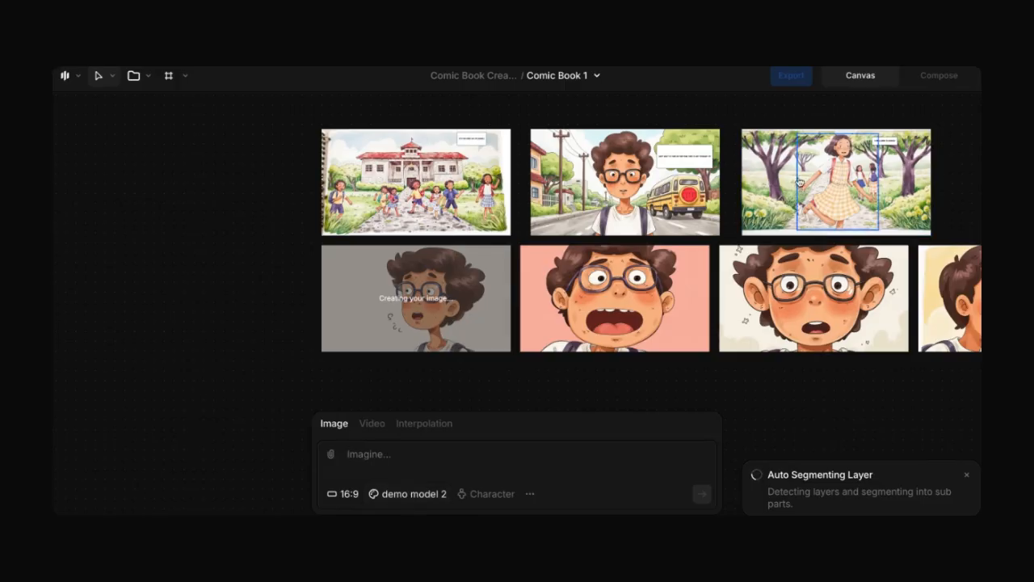
text(footpath)
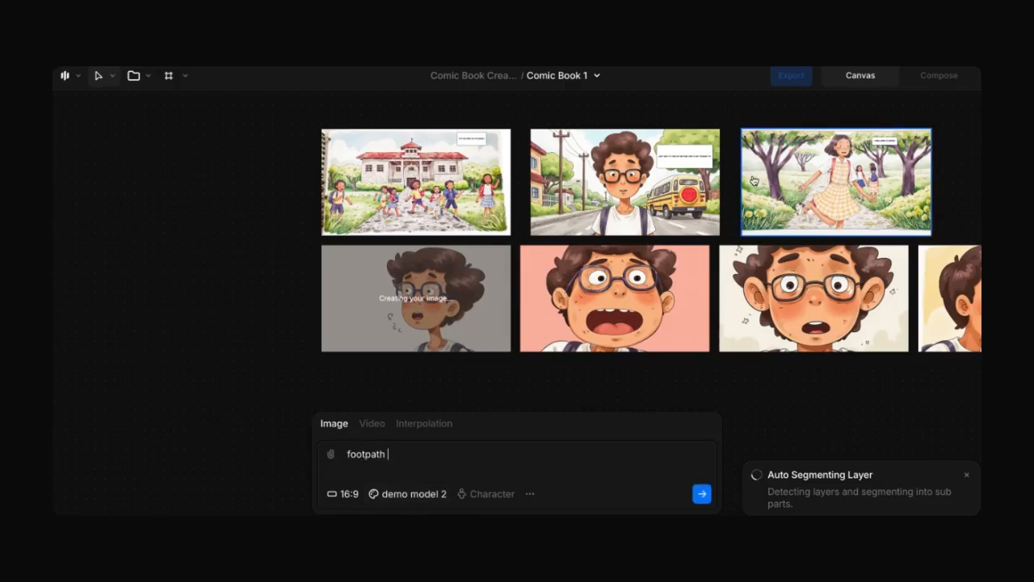
text( with greenery to)
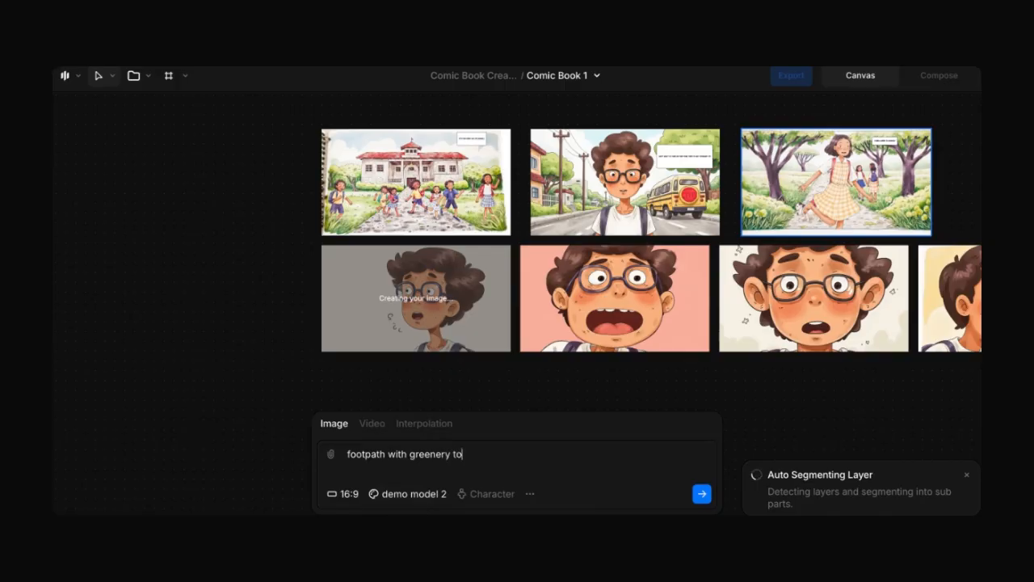
text( the school)
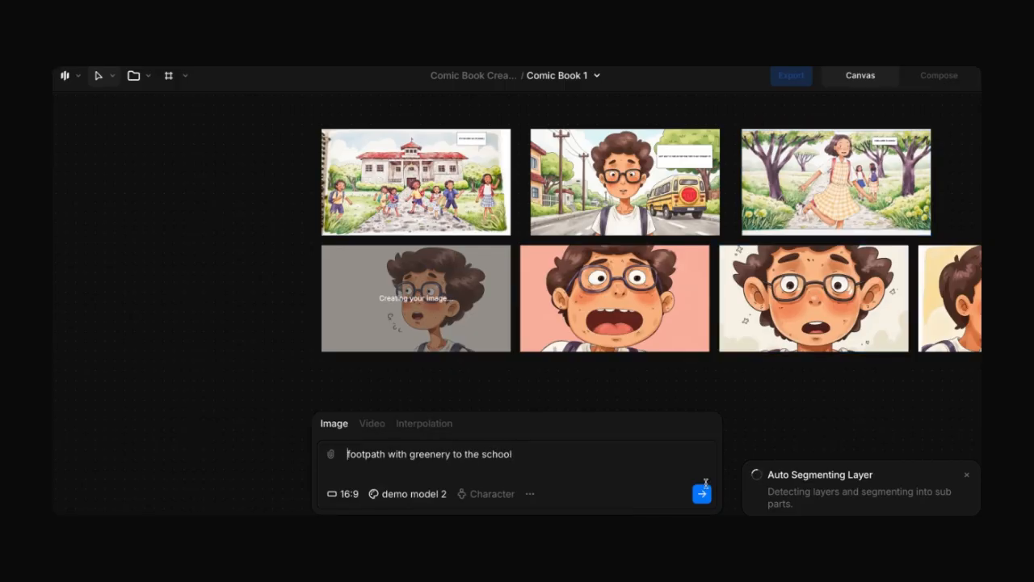
key(Return)
Delete the three spare surprised boy images beside the one being segmented.
drag(628, 274, 628, 275)
key(Delete)
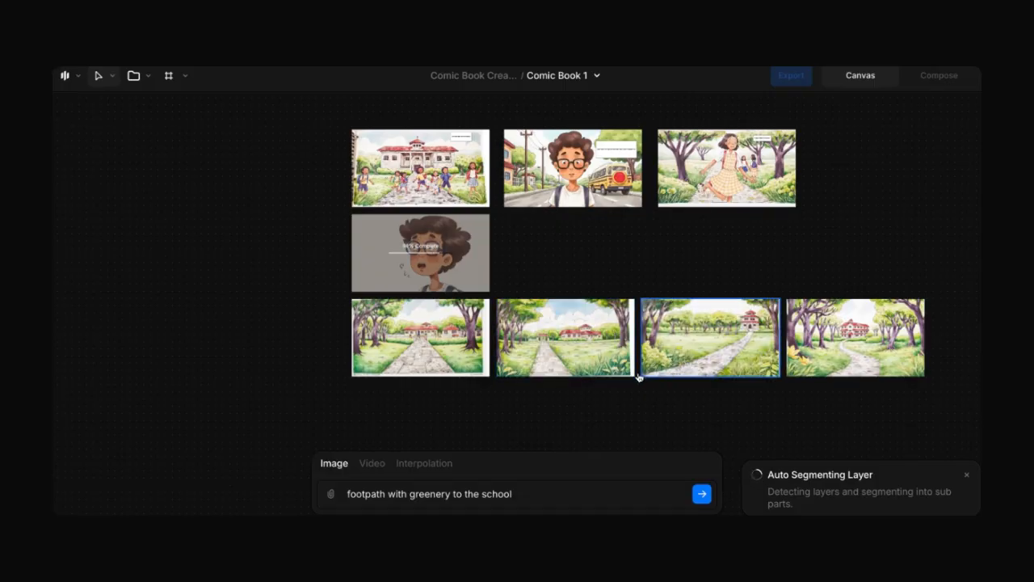
Keep the first footpath image, delete the other three, and place the kept one beside the running girl panel.
drag(425, 358, 663, 264)
scroll(594, 307, down, 3)
click(535, 395)
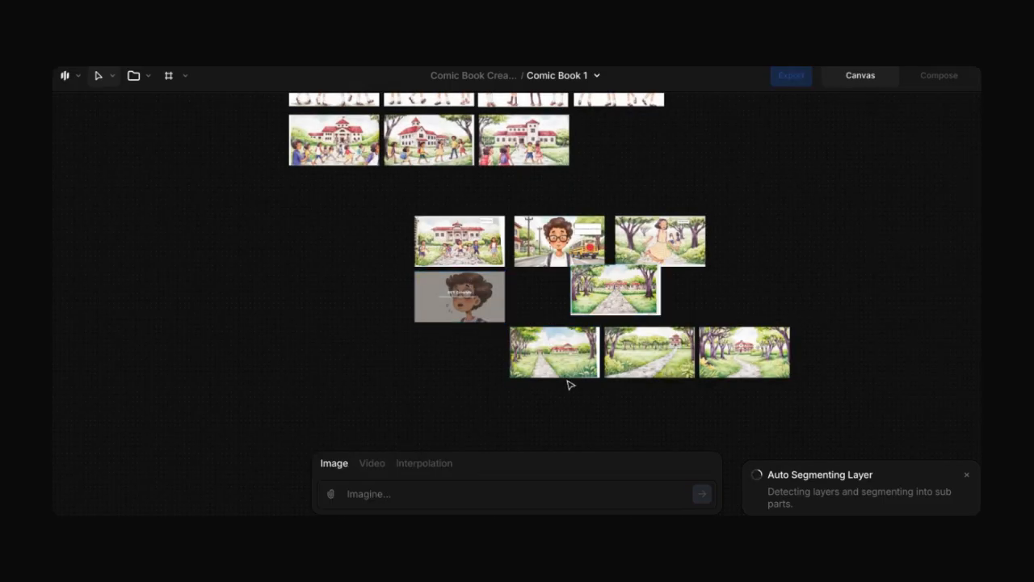
scroll(568, 383, down, 2)
drag(774, 341, 525, 376)
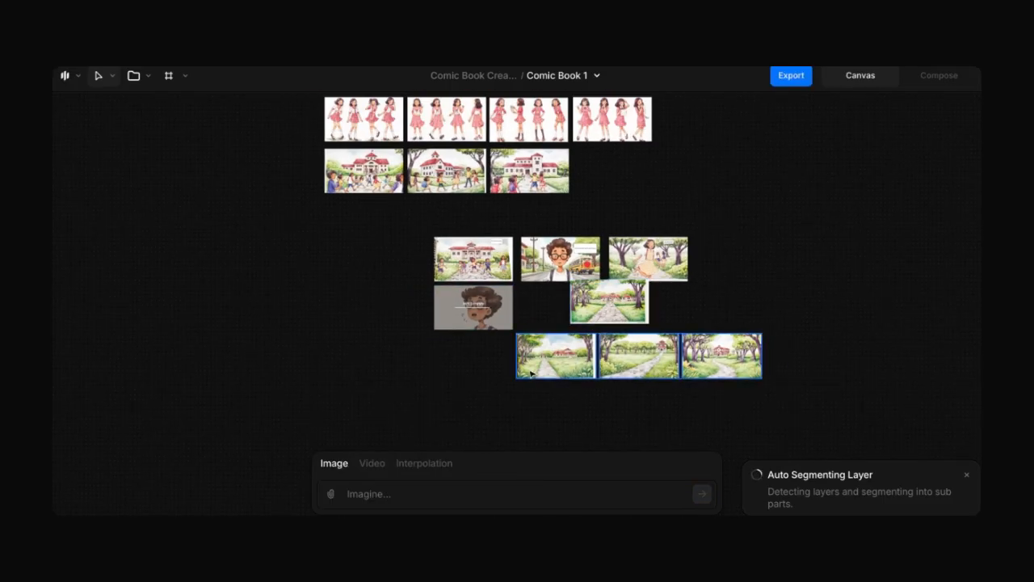
key(Delete)
drag(612, 306, 736, 264)
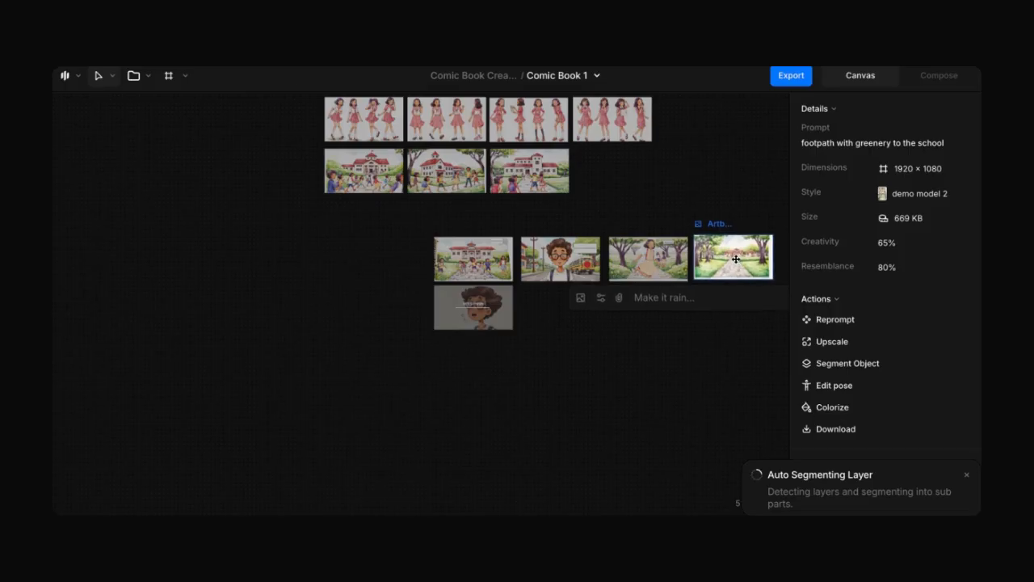
click(602, 347)
Move the cut-out boy layer Subject 1 from its cream artboard onto the footpath image.
scroll(524, 312, up, 3)
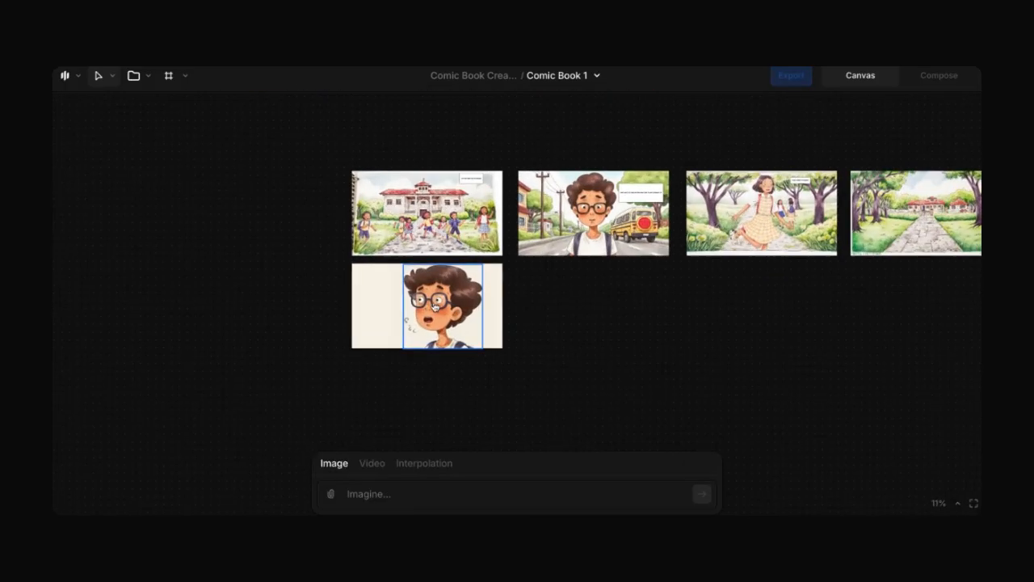
click(496, 303)
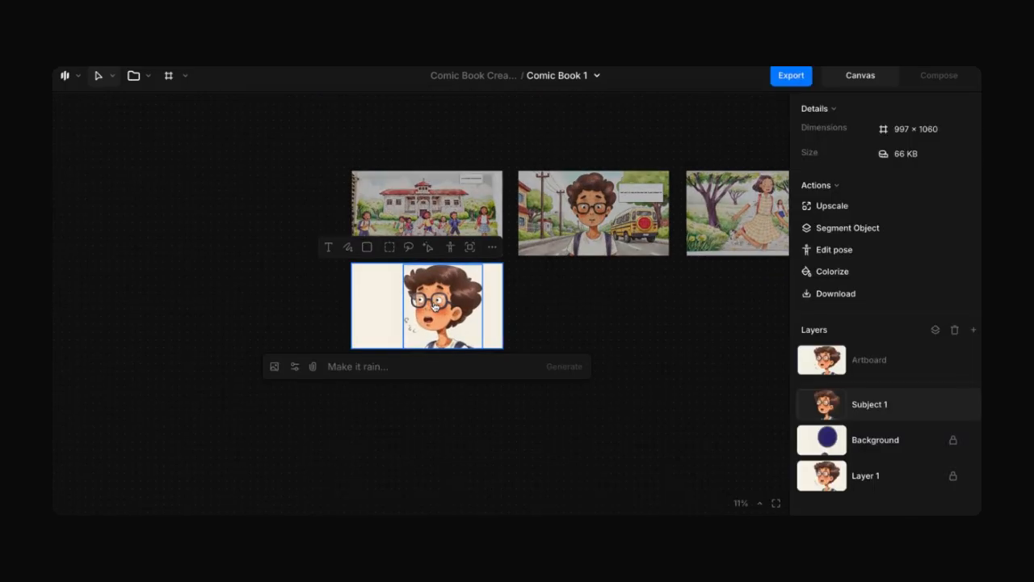
click(873, 408)
drag(457, 315, 665, 308)
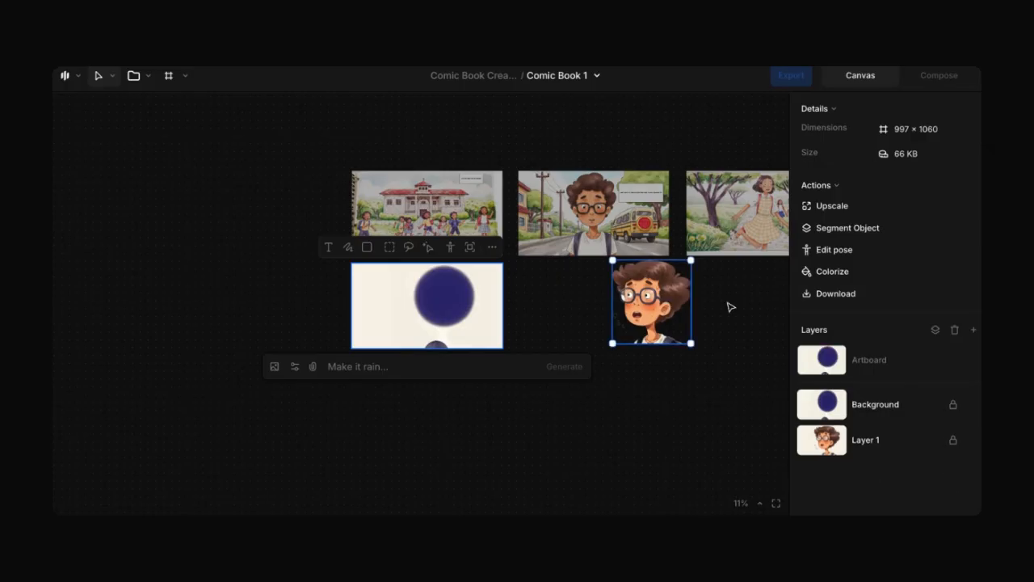
scroll(727, 304, right, 5)
drag(322, 342, 592, 249)
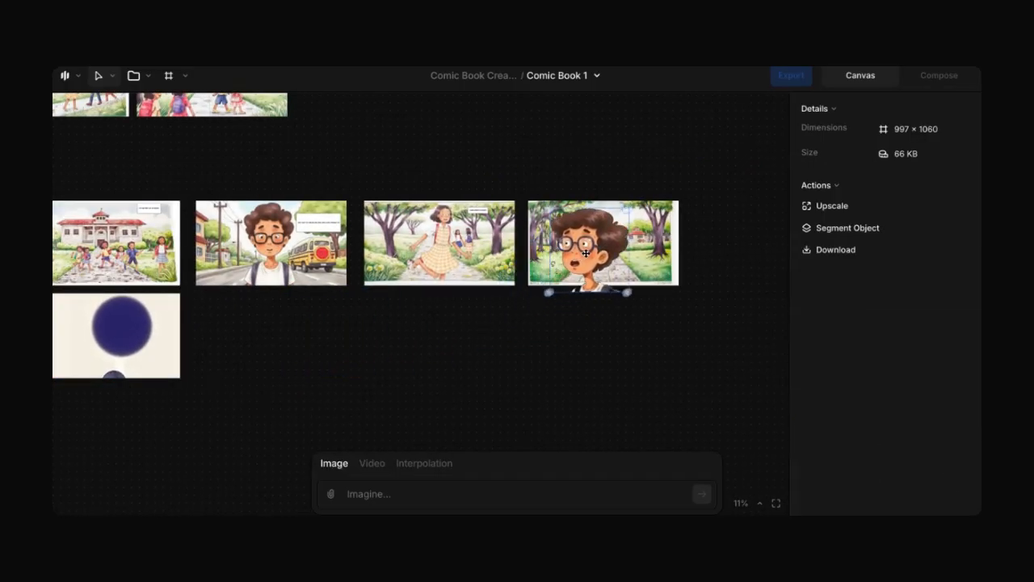
Scale the boy down slightly and reposition him over the stone path in the footpath panel.
scroll(592, 249, up, 3)
click(592, 249)
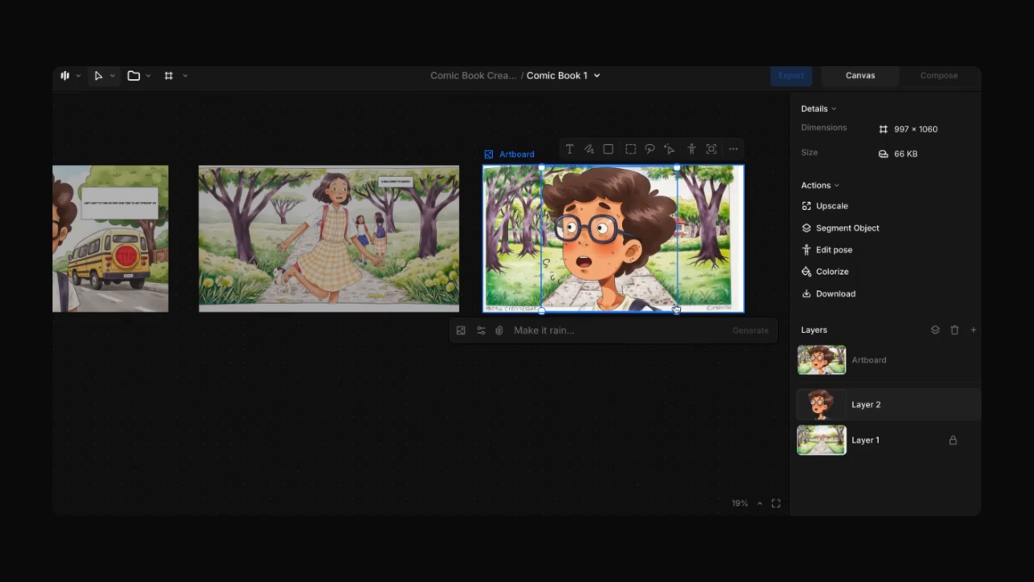
drag(679, 310, 660, 292)
drag(607, 230, 612, 240)
click(591, 380)
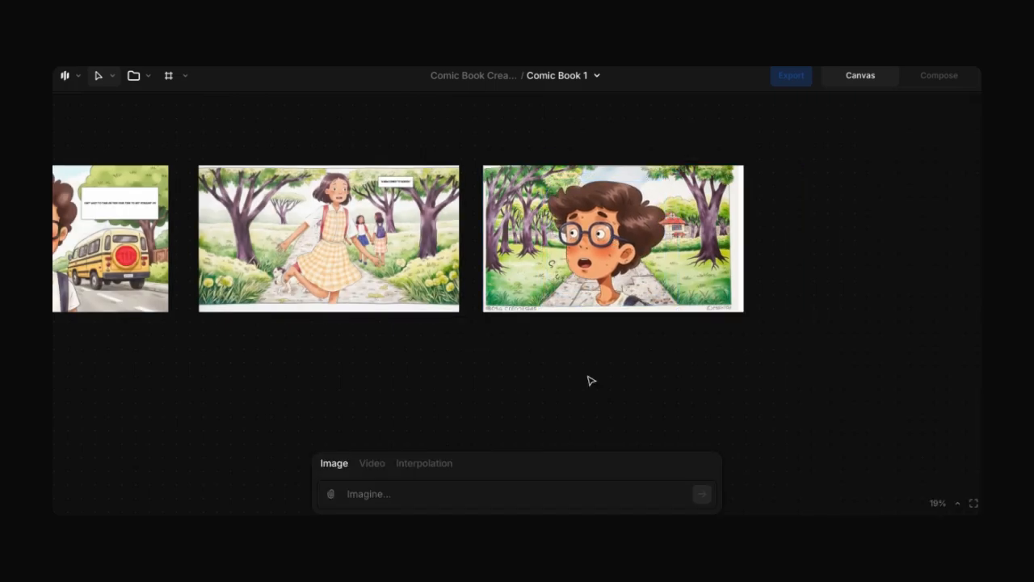
Delete the leftover cream artboard with the dark blue circle.
scroll(590, 380, down, 3)
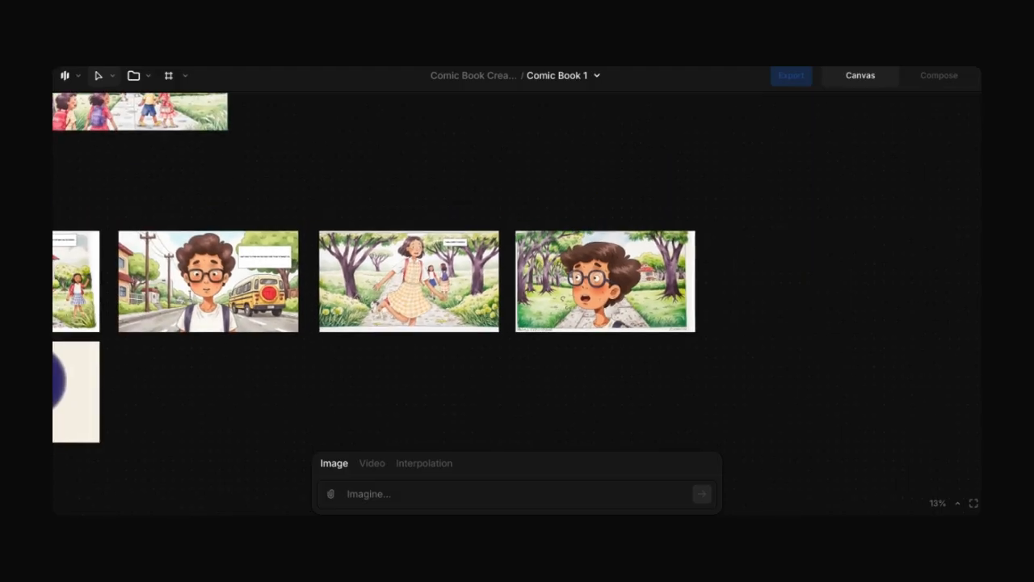
scroll(591, 381, left, 2)
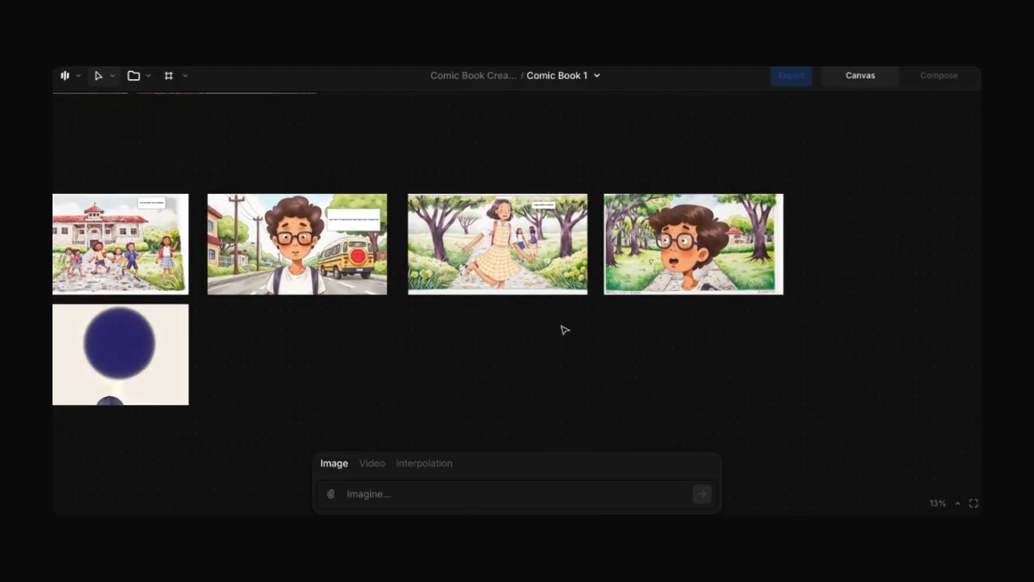
scroll(563, 328, left, 3)
scroll(563, 328, down, 1)
click(387, 326)
key(Delete)
Add a text element in the Bubble style to the footpath panel and place it over the trees facing the boy.
scroll(640, 339, right, 5)
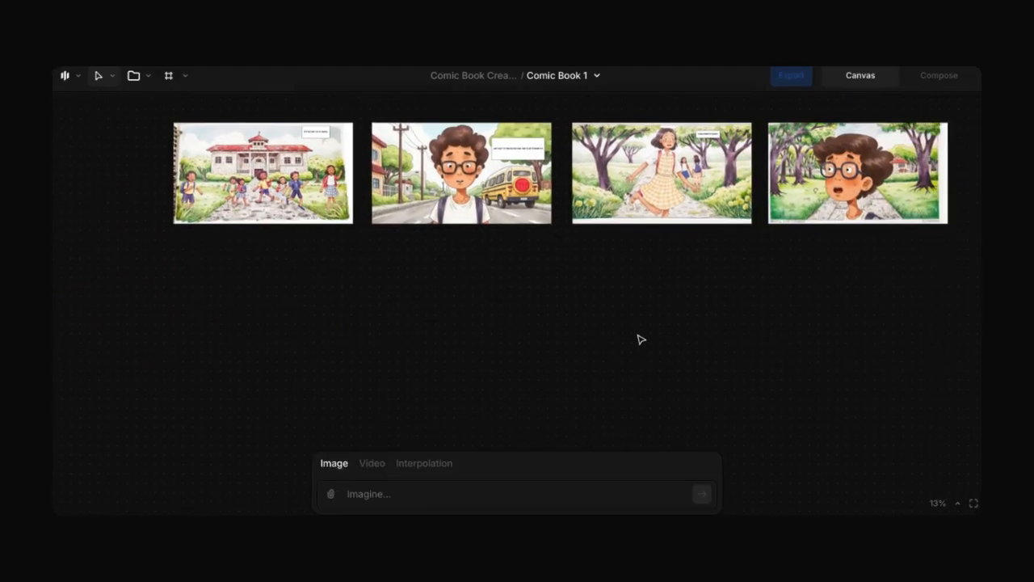
scroll(639, 334, up, 3)
click(643, 198)
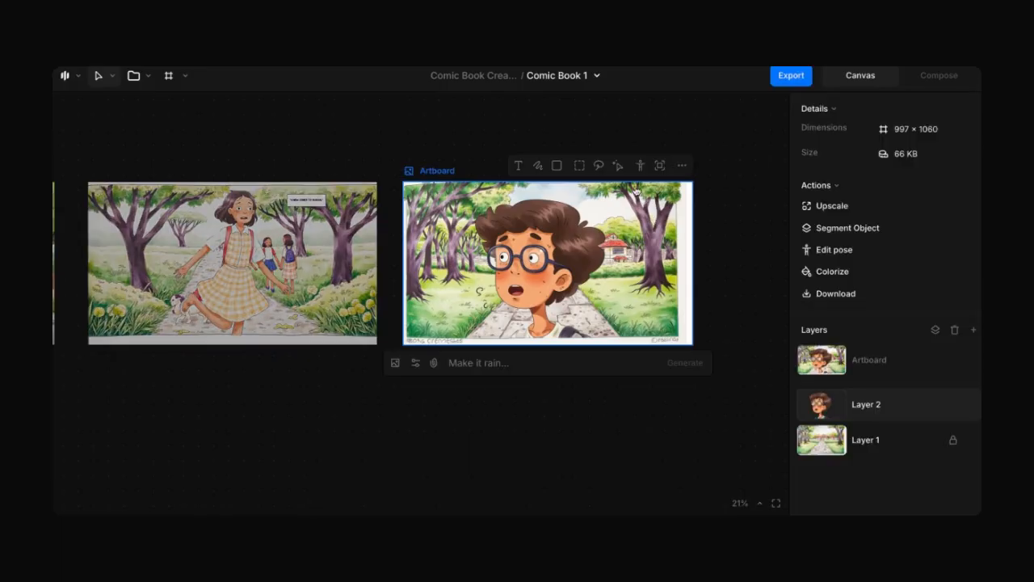
click(598, 165)
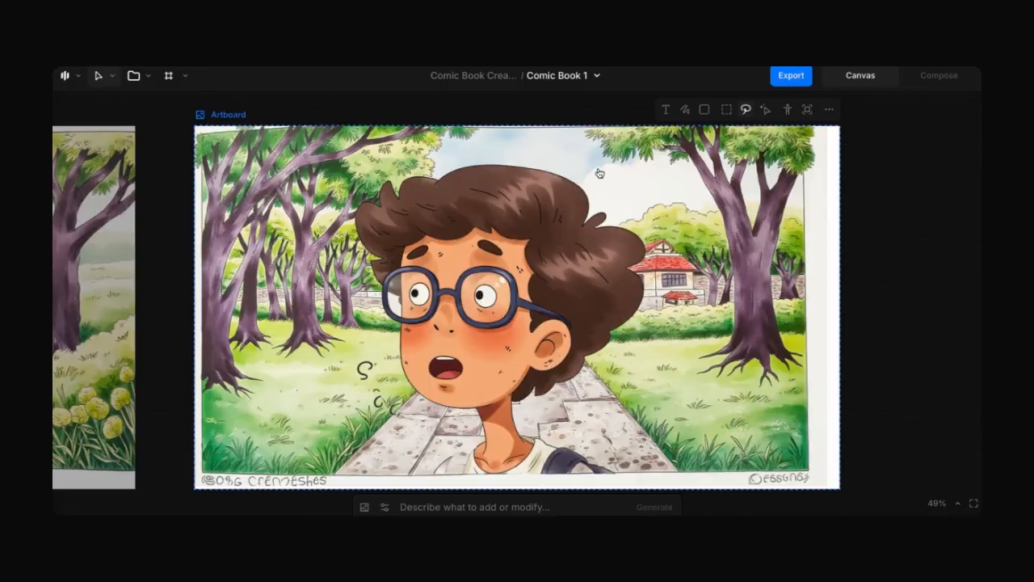
click(666, 109)
click(301, 220)
click(546, 109)
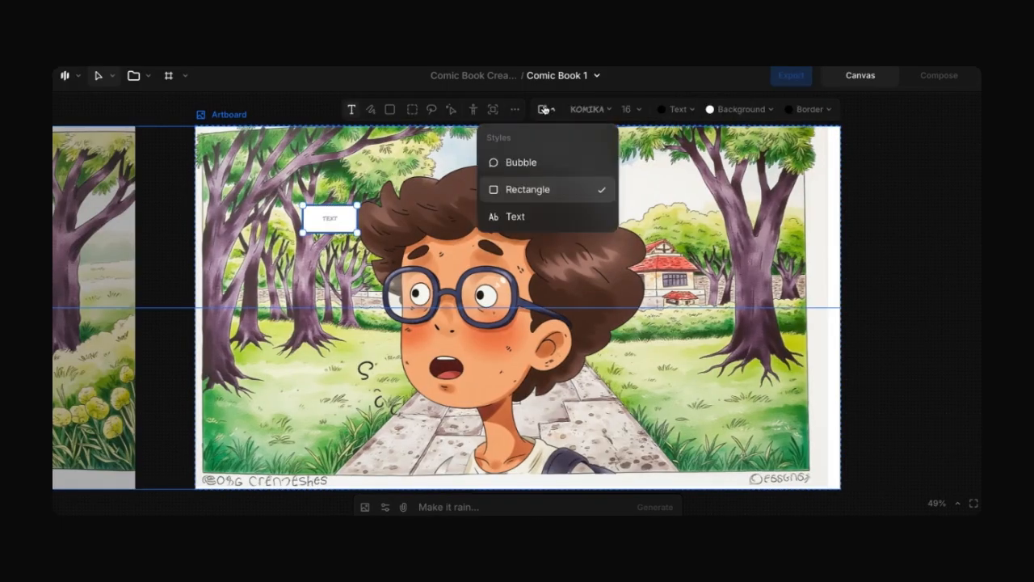
click(535, 161)
drag(330, 227, 252, 204)
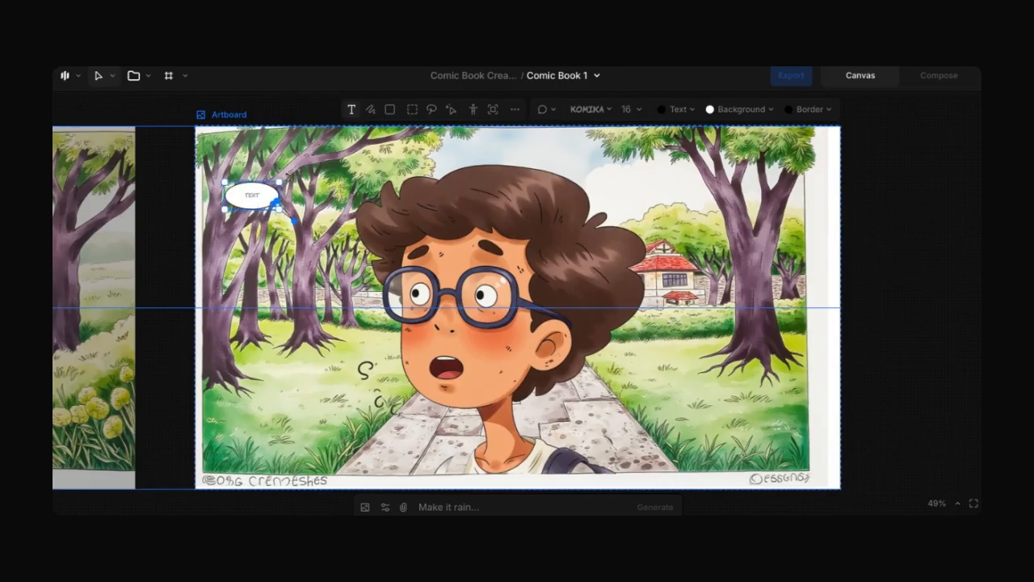
Enlarge the speech bubble, aim its tail at the boy and enter a line ending in "WHO IS SHE??".
drag(280, 191, 369, 138)
click(312, 234)
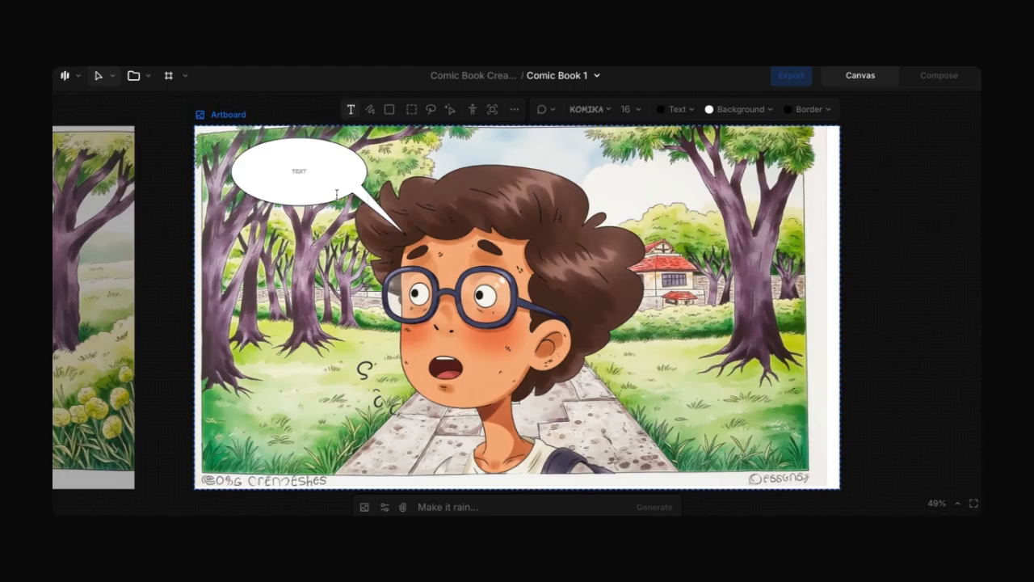
text(! WHO IS THIS??)
key(BackSpace)
key(BackSpace)
key(BackSpace)
text(HE)
click(331, 302)
scroll(331, 302, down, 5)
click(312, 459)
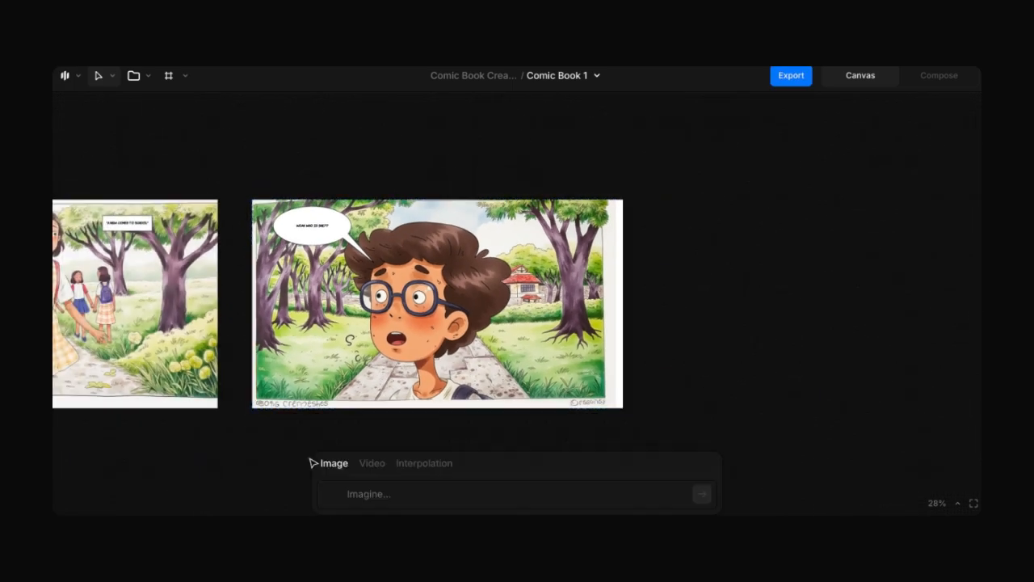
Move the four finished comic panels together lower on the canvas, away from the earlier generated images.
scroll(312, 459, left, 3)
scroll(323, 399, down, 3)
scroll(324, 399, left, 2)
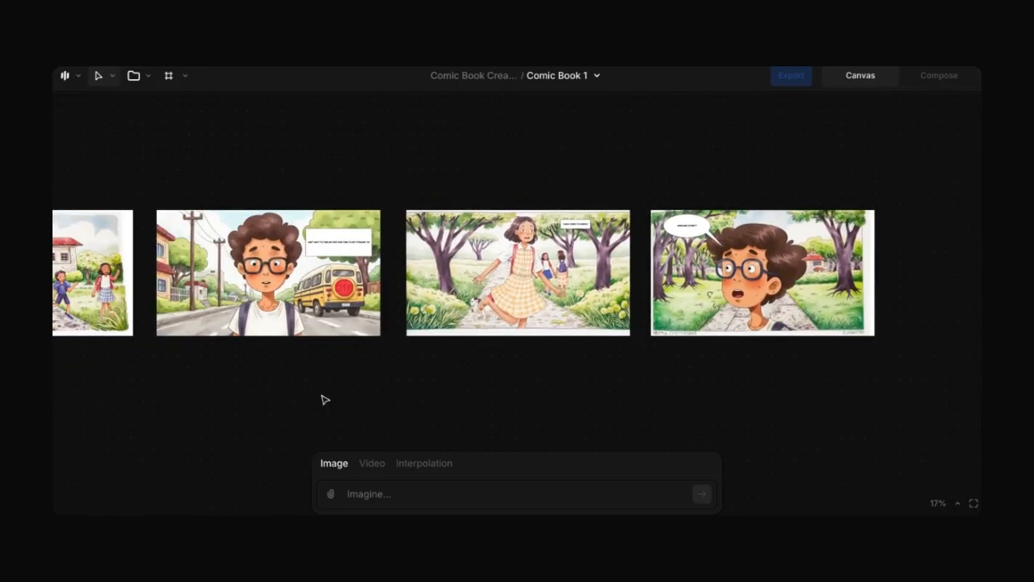
scroll(323, 399, down, 2)
scroll(323, 399, left, 2)
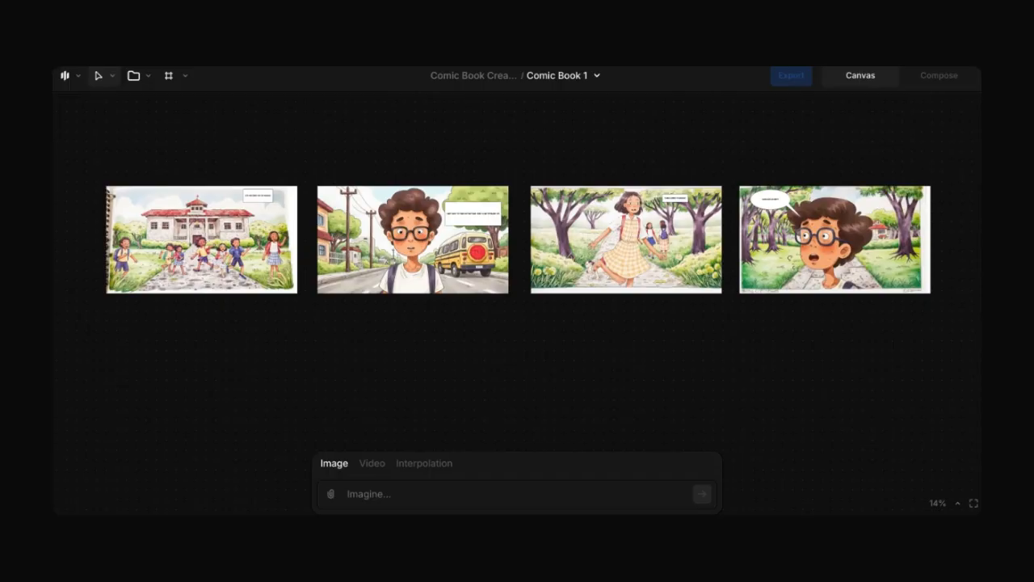
scroll(376, 363, down, 3)
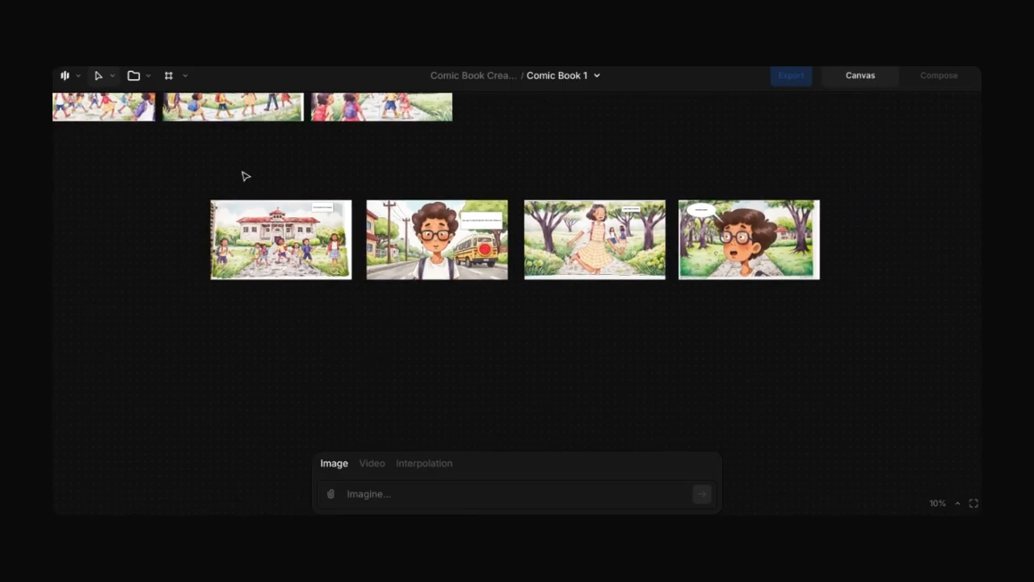
drag(243, 175, 793, 346)
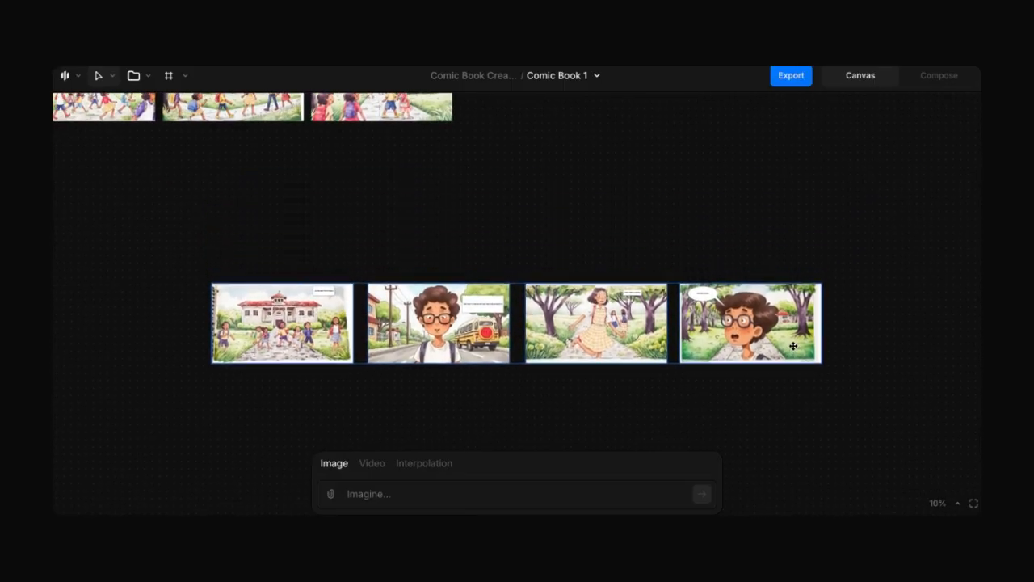
click(773, 240)
scroll(774, 240, down, 3)
scroll(483, 316, up, 3)
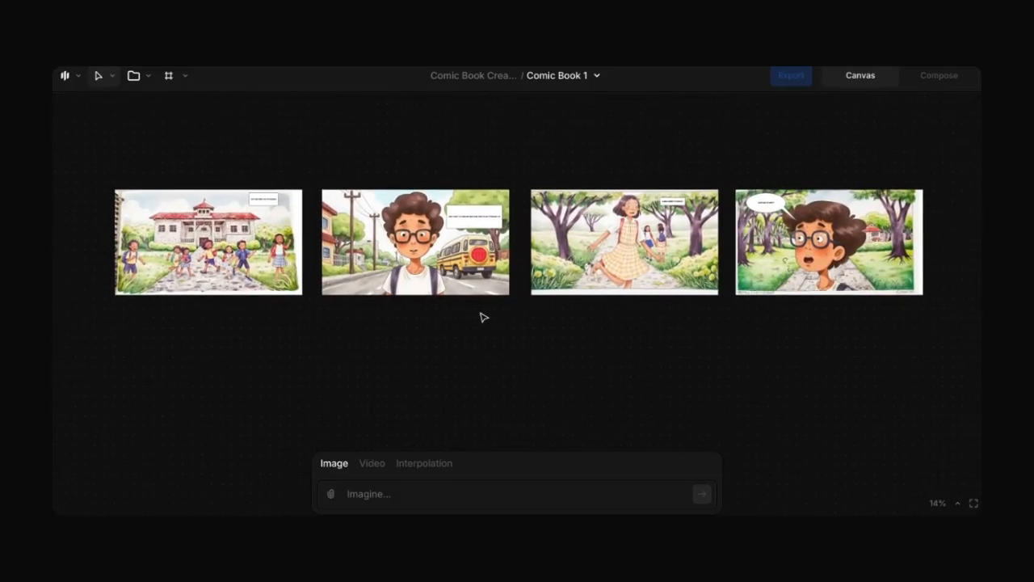